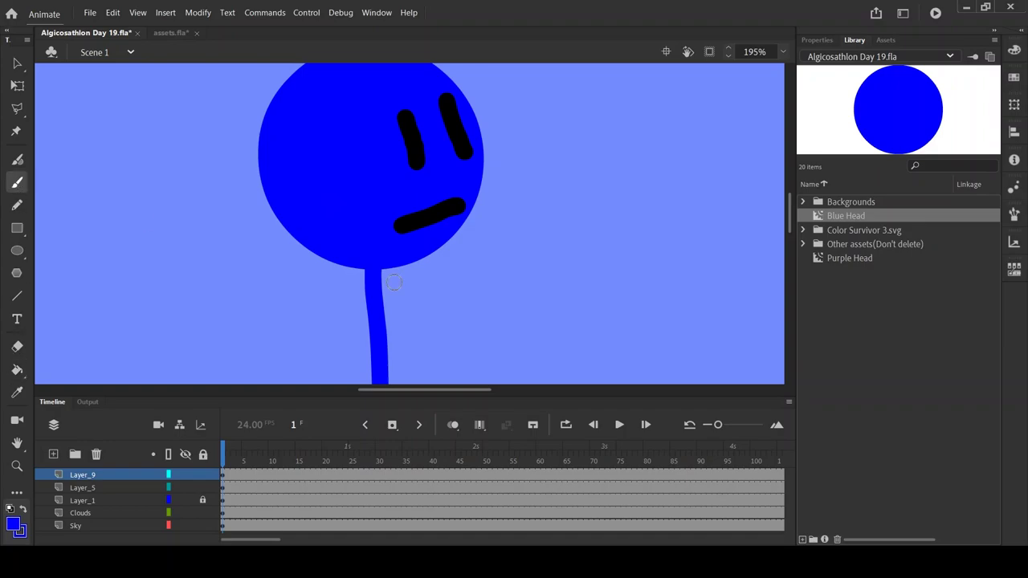
Brush the arms and legs onto the blue stick figure's body.
scroll(410, 257, "down", 3)
left_click_drag(375, 178, 337, 266)
scroll(793, 248, "down", 5)
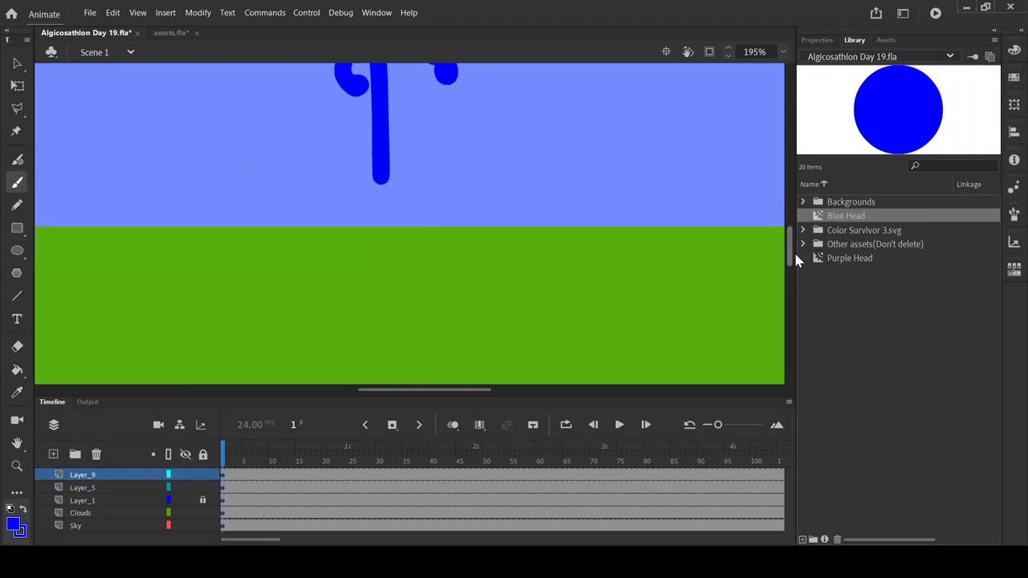
mouse_move(381, 158)
left_mouse_down()
mouse_move(386, 228)
mouse_move(437, 207)
left_mouse_up()
Open the Night Sky w Stars symbol from the Backgrounds folder of assets.fla.
left_click(171, 32)
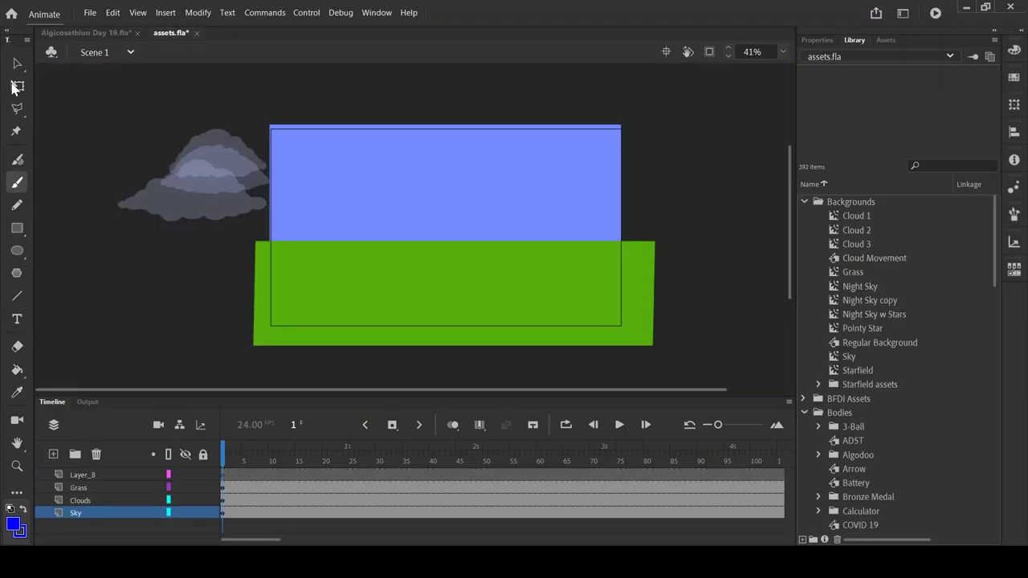
key("q")
left_click(894, 287)
left_click(874, 314)
double_click(897, 113)
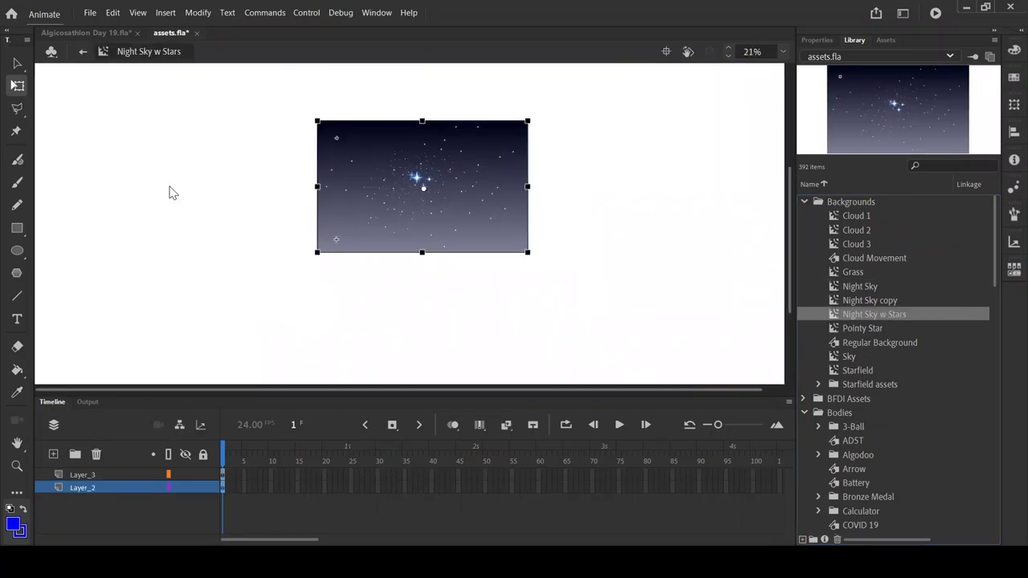
Copy the Backgrounds folder from assets.fla into the Backgrounds folder of Algicosathlon Day 19.fla's library.
left_click(86, 32)
left_click(272, 178)
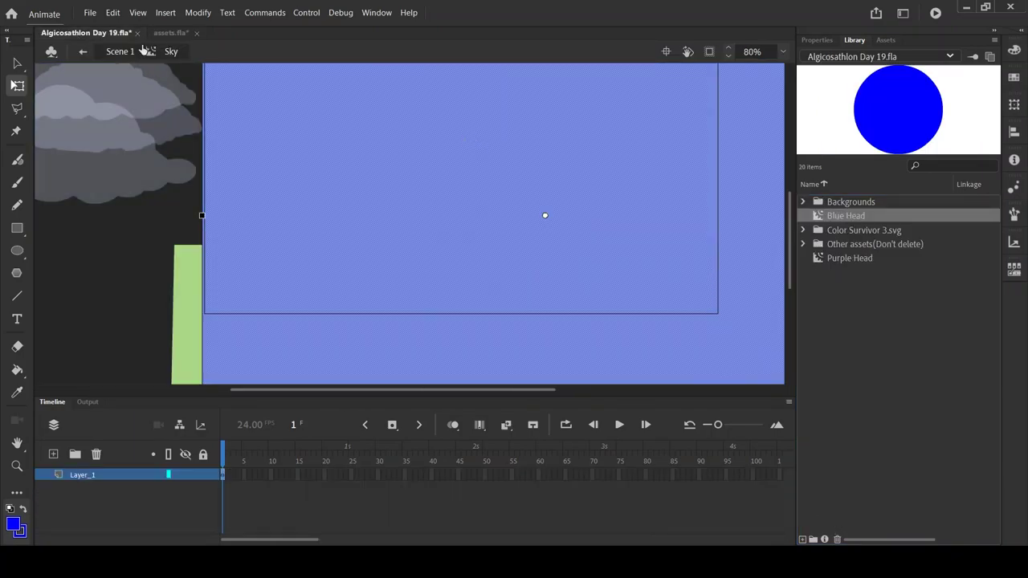
left_click(803, 202)
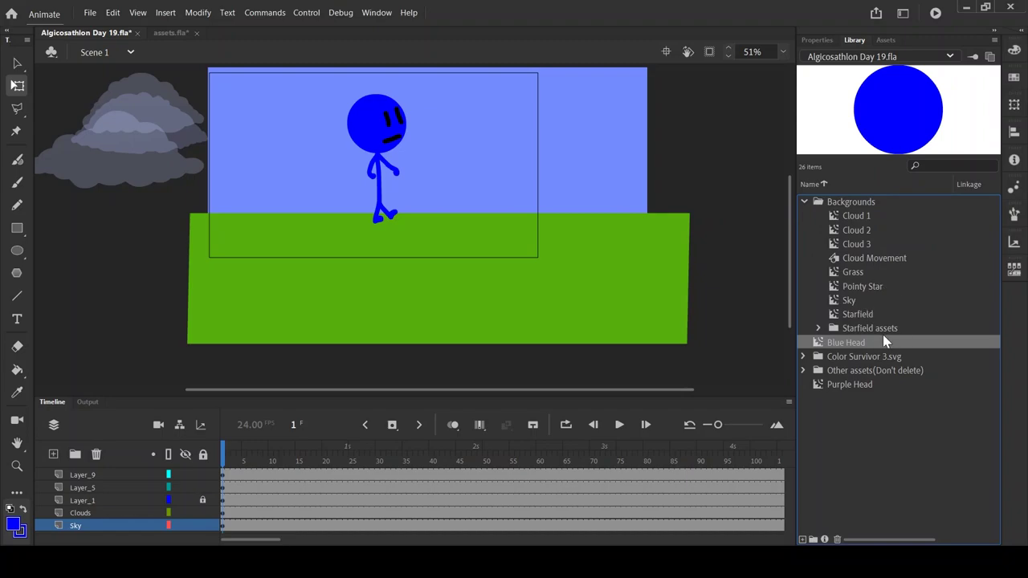
left_click(874, 258)
key("ctrl+Tab")
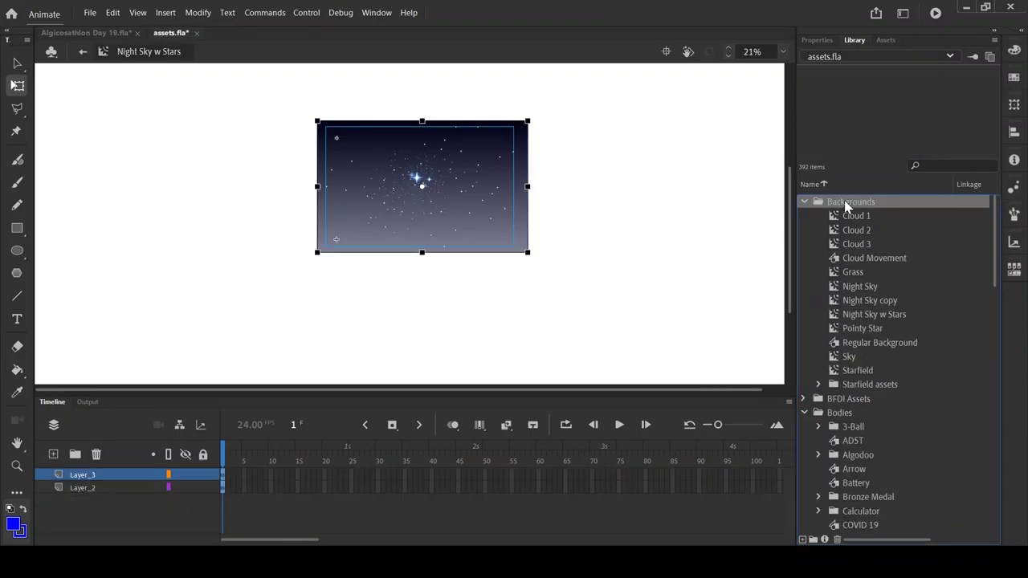
left_click(66, 34)
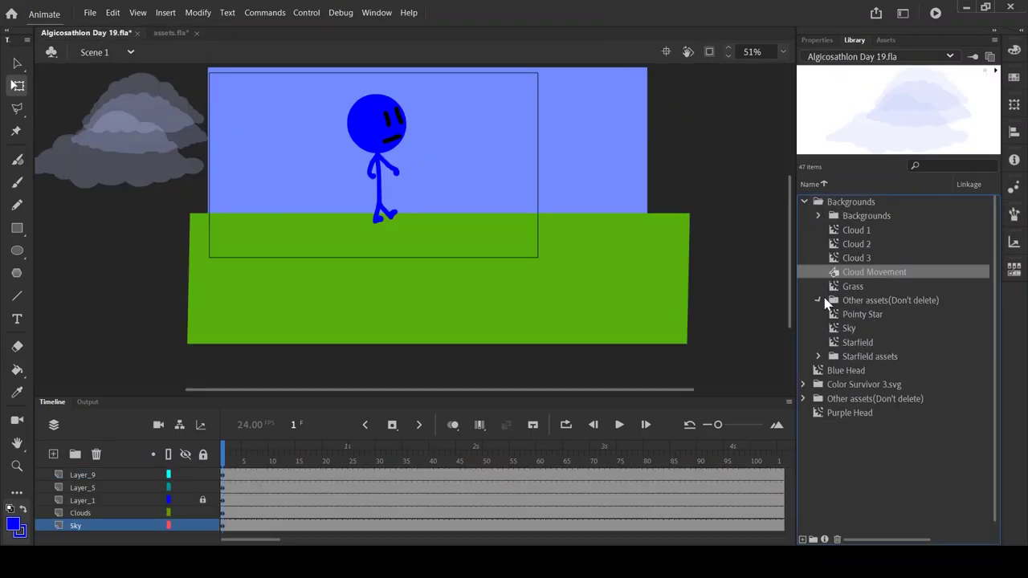
Replace the plain blue sky in the scene with the starry night sky.
left_click(817, 216)
left_click(817, 215)
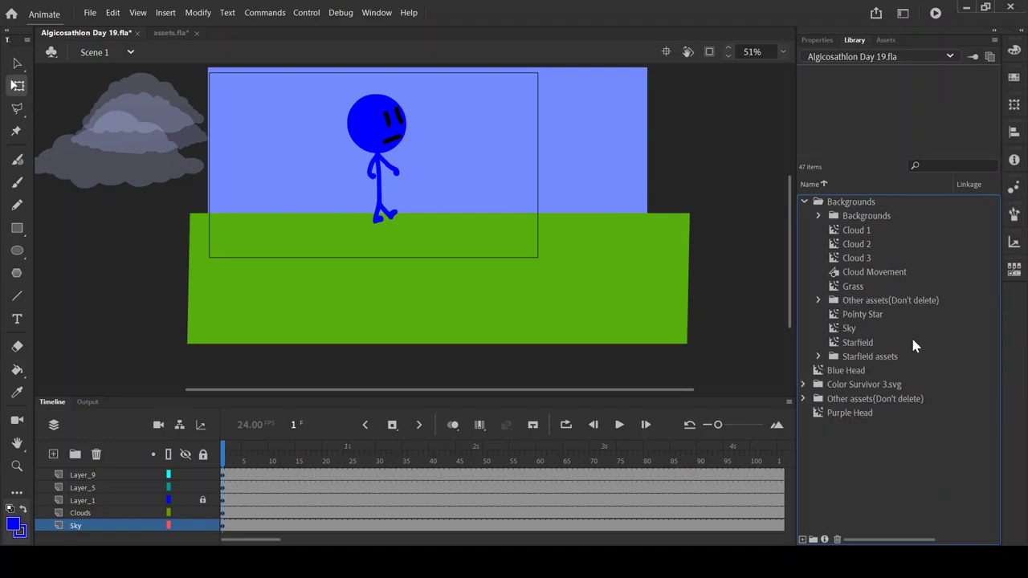
left_click(580, 176)
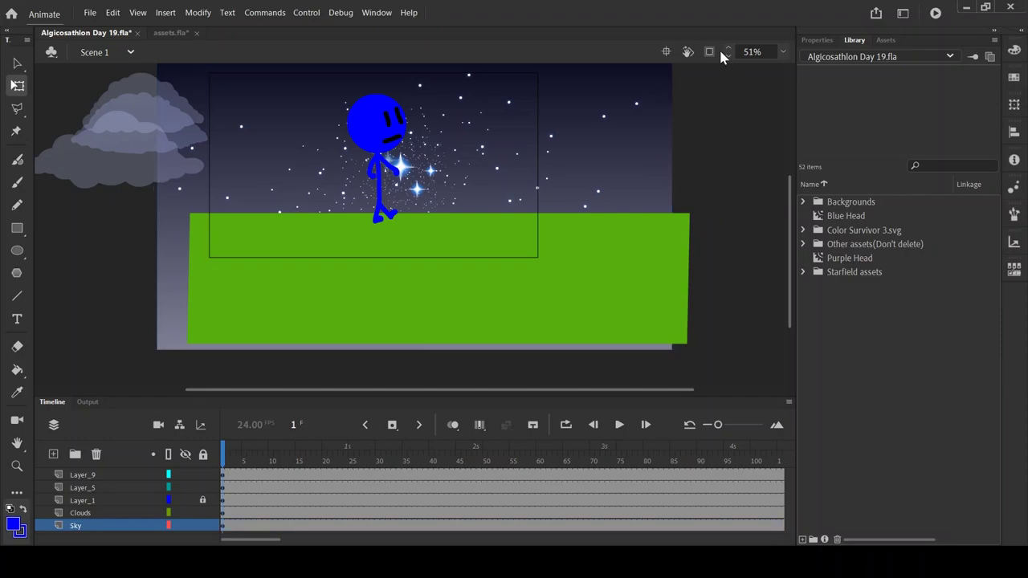
Clip content outside the stage and resize and reposition the night sky to fit behind the figure.
left_click(709, 52)
scroll(482, 200, "down", 5)
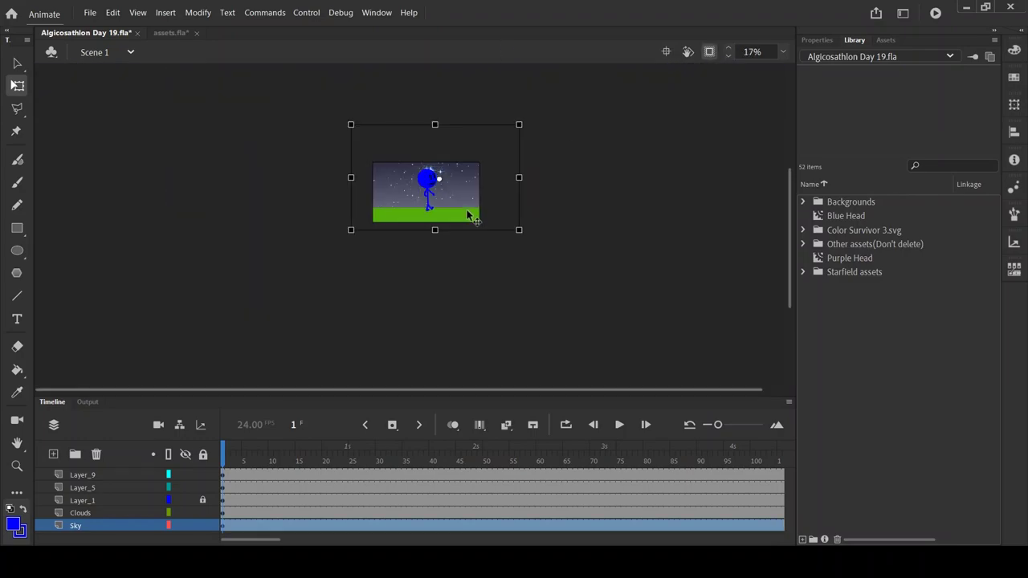
scroll(613, 190, "up", 4)
left_click_drag(613, 185, 608, 185)
left_click_drag(400, 283, 398, 271)
left_click(398, 148)
left_click(406, 203)
scroll(406, 203, "up", 3)
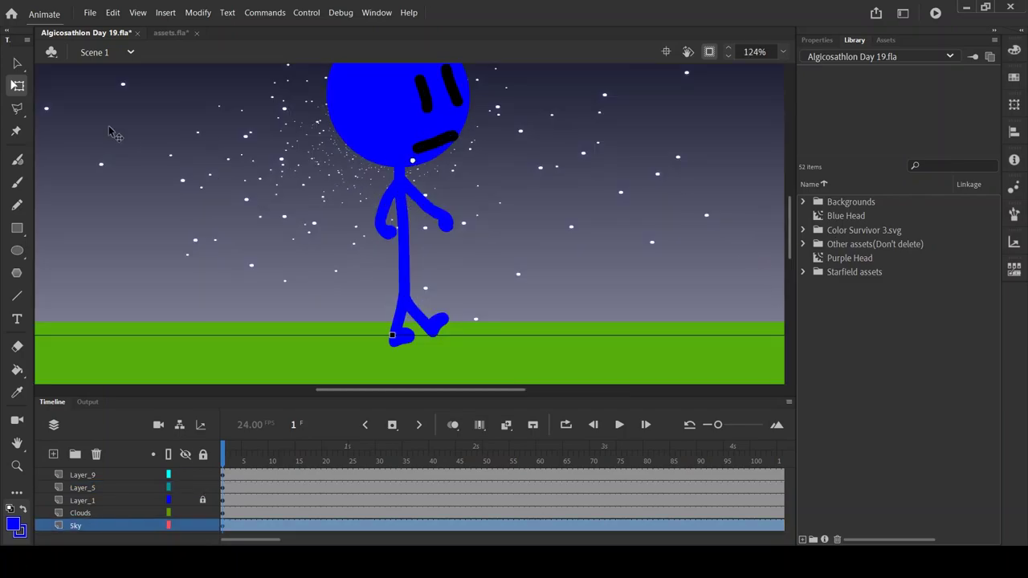
Play the animation from frame 1 to check the figure and moving clouds against the night sky.
left_click(440, 138)
scroll(739, 259, "up", 2)
left_click(411, 164)
key("Return")
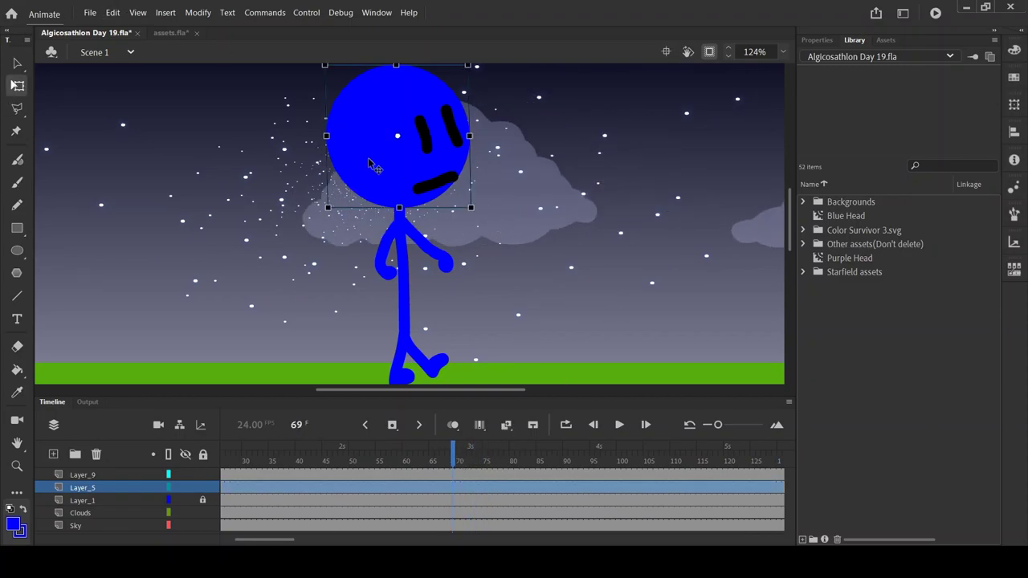
Insert keyframes at frame 74 on Layer_9 and Layer_5.
left_click(84, 476)
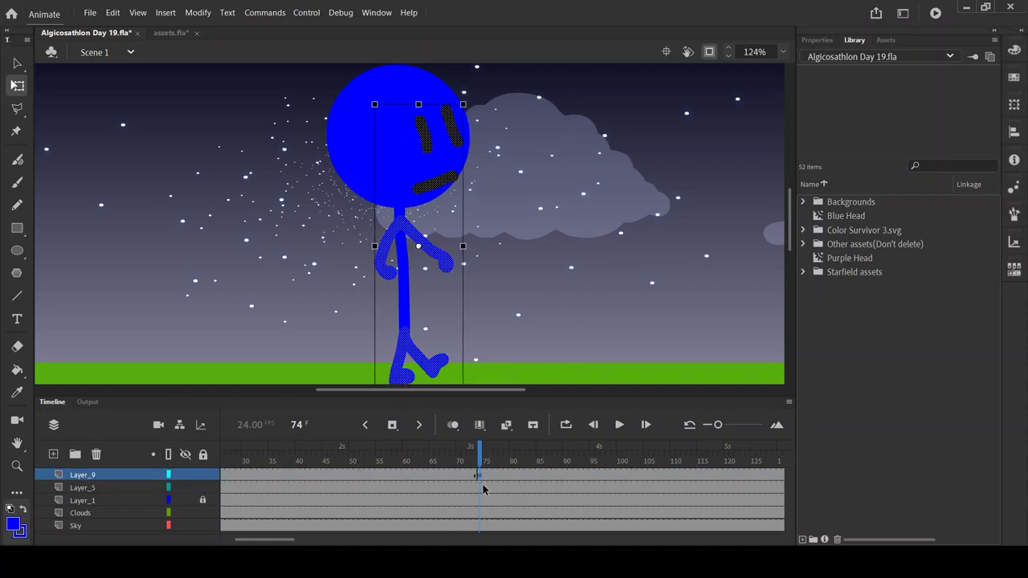
left_click(482, 488)
left_click(555, 455)
left_click(406, 304)
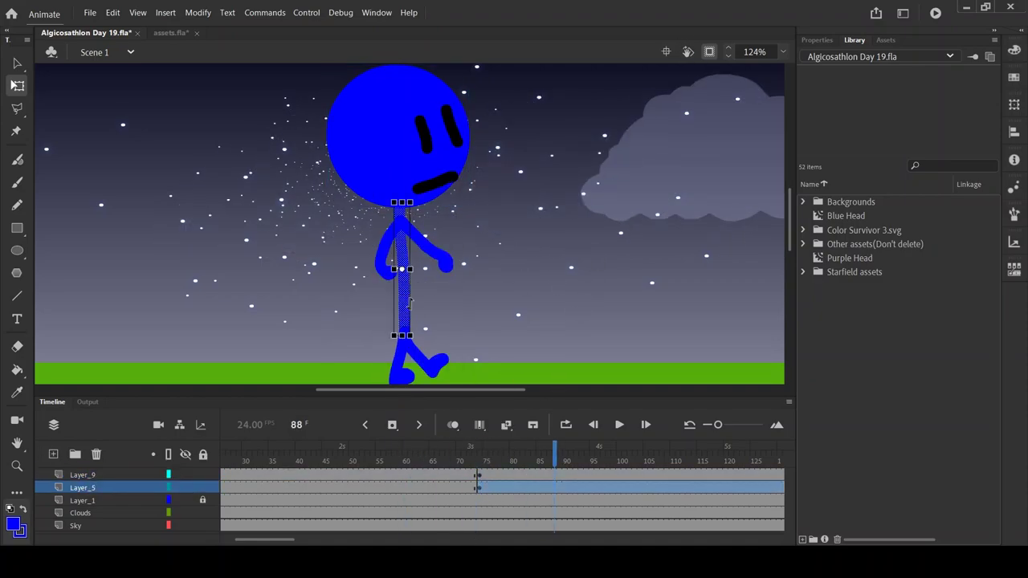
On frame 74 of Layer_9, delete both straight eyes and brush black V-shaped eyes in their place.
left_click(427, 138)
left_click(480, 455)
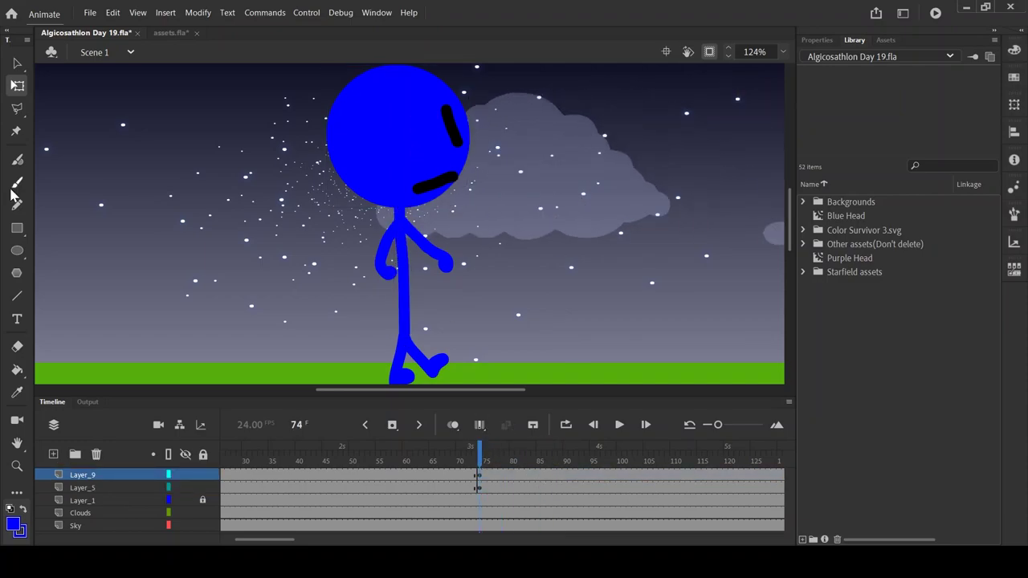
left_click(17, 182)
scroll(242, 132, "up", 5)
mouse_move(250, 128)
left_mouse_down()
mouse_move(305, 172)
mouse_move(306, 120)
left_mouse_up()
key("q")
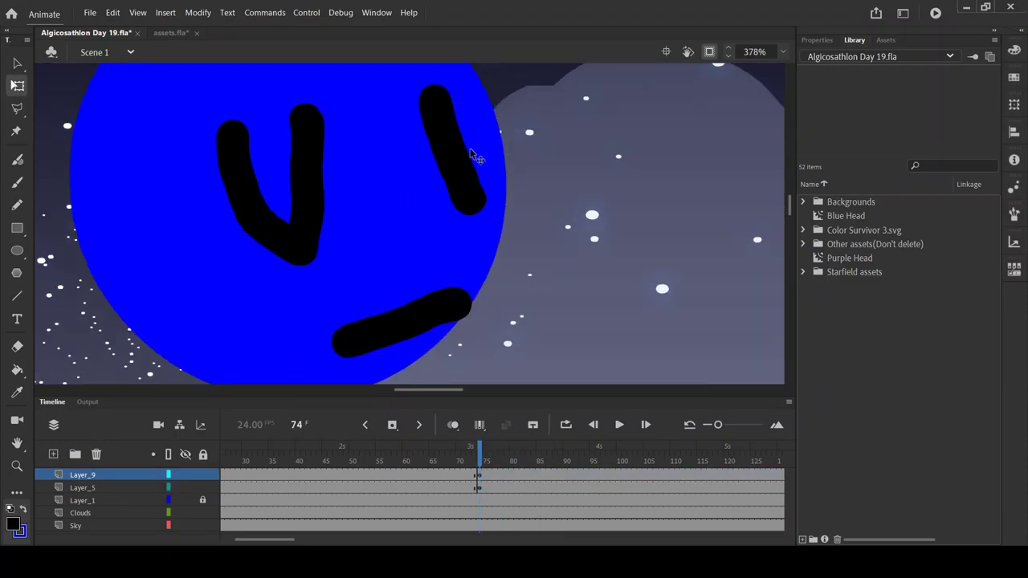
left_click(454, 152)
key("Delete")
key("b")
mouse_move(377, 116)
left_mouse_down()
mouse_move(415, 194)
mouse_move(432, 94)
left_mouse_up()
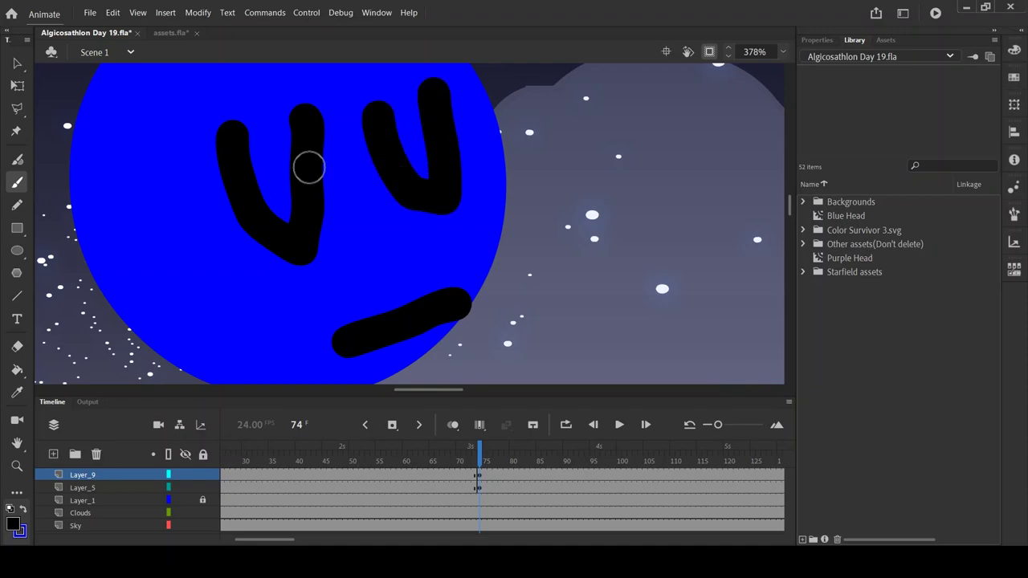
Insert keyframes at frame 76 on Layer_5 and Layer_9.
left_click(489, 487)
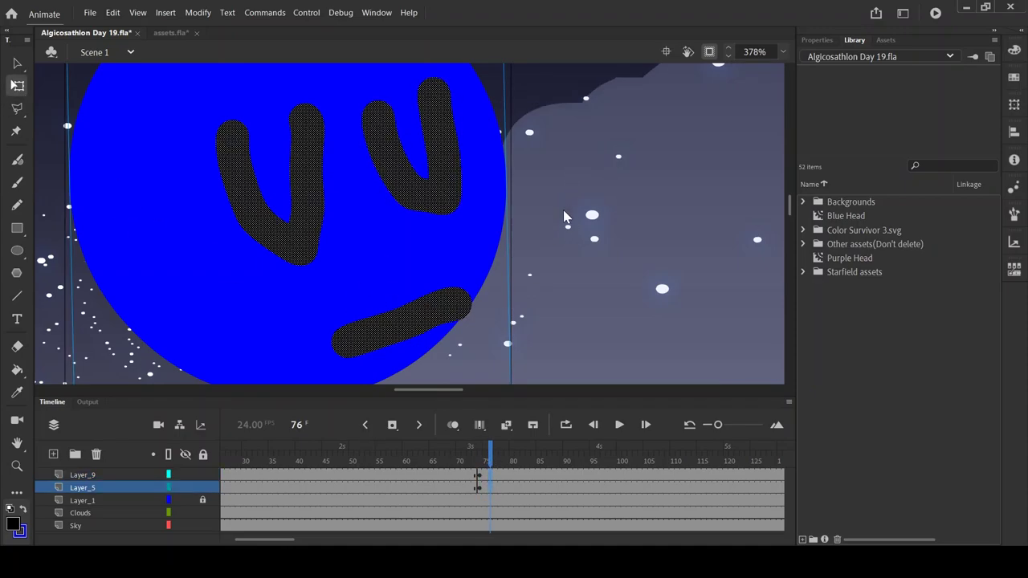
left_click(479, 448)
key("Return")
left_click(489, 474)
On frame 76, replace both V-shaped eyes with black brushed eyes shaped like the number 7.
left_click(441, 187)
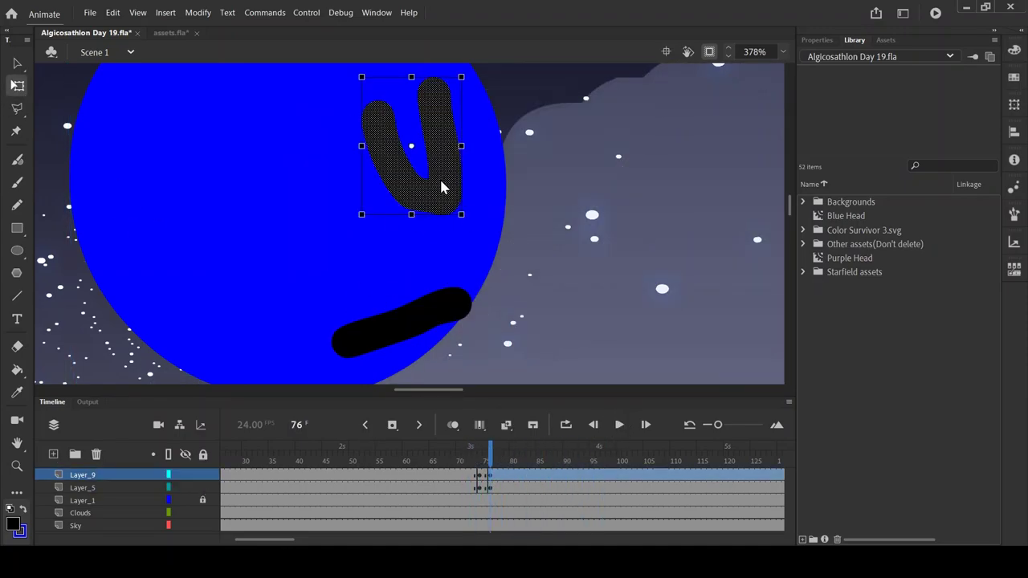
key("b")
left_click_drag(197, 147, 283, 225)
key("q")
key("Delete")
key("b")
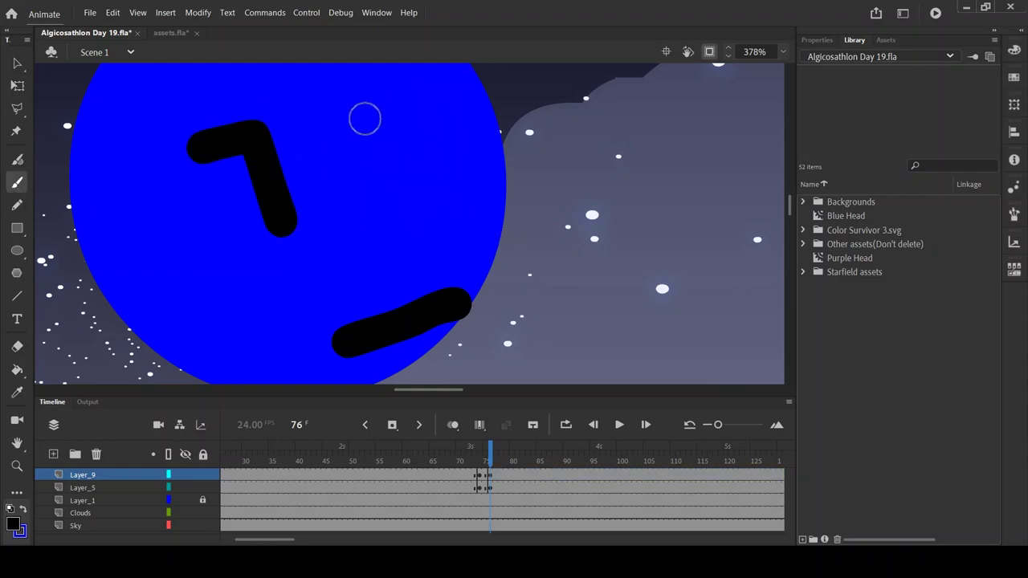
left_click_drag(344, 118, 410, 187)
Play on from frame 96 and insert keyframes at frame 120 on Layer_9 and Layer_5.
left_click(406, 338)
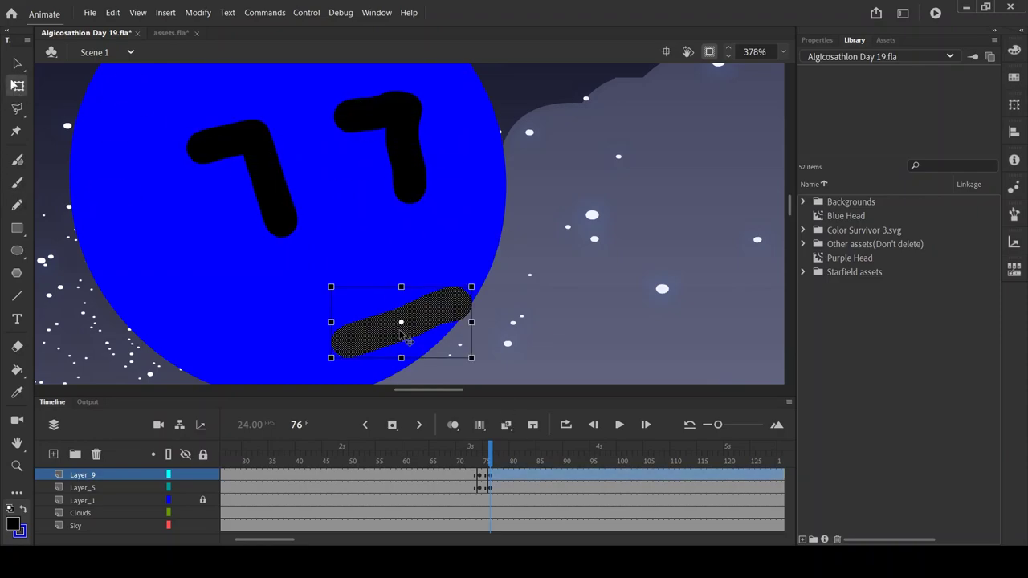
left_click(597, 450)
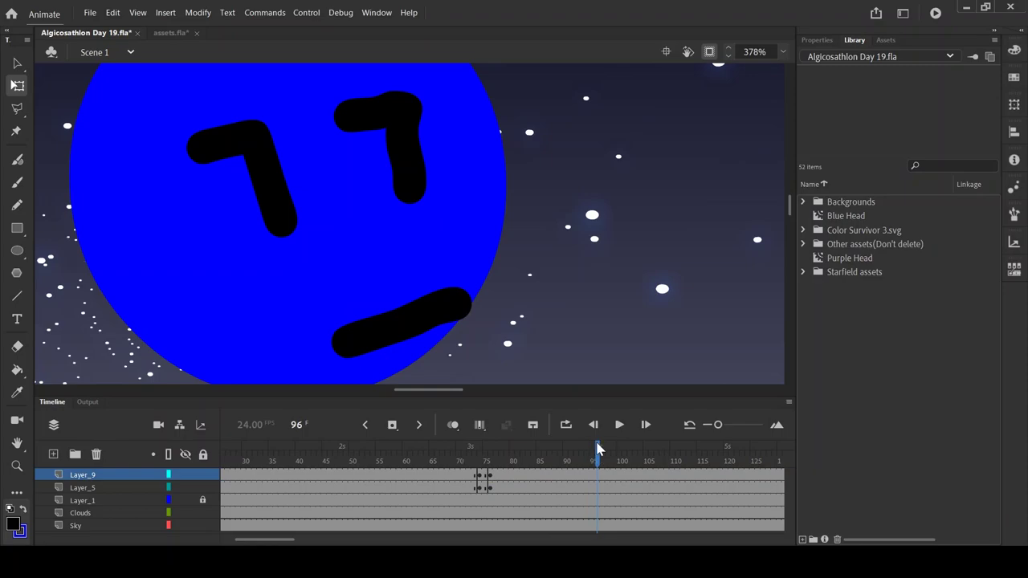
left_click(598, 488)
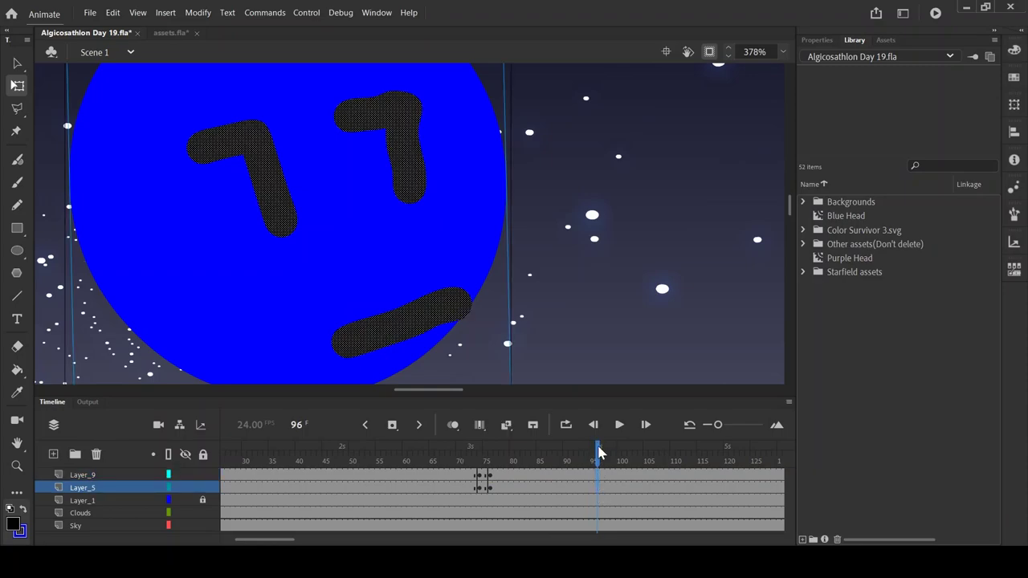
key("Return")
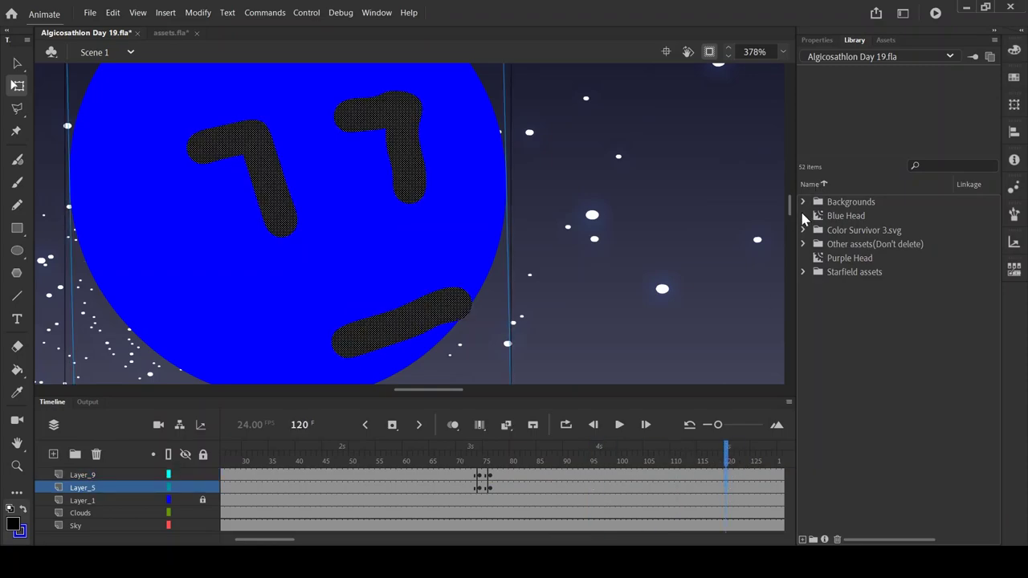
Cut the straight mouth out of the face drawing that starts at frame 76.
left_click(484, 500)
left_click(541, 525)
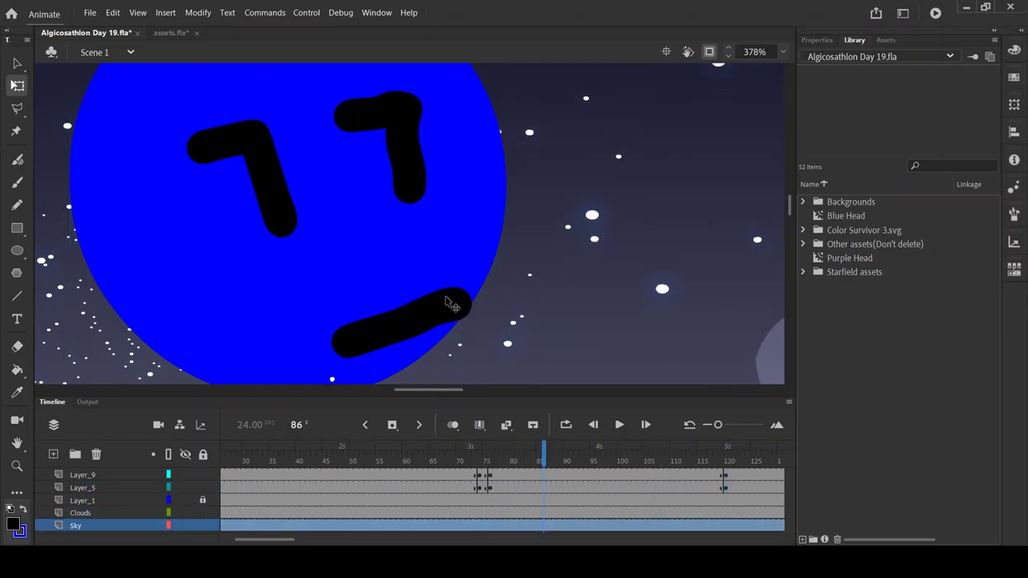
left_click(402, 321)
key("ctrl+x")
left_click(544, 501)
left_click(85, 474)
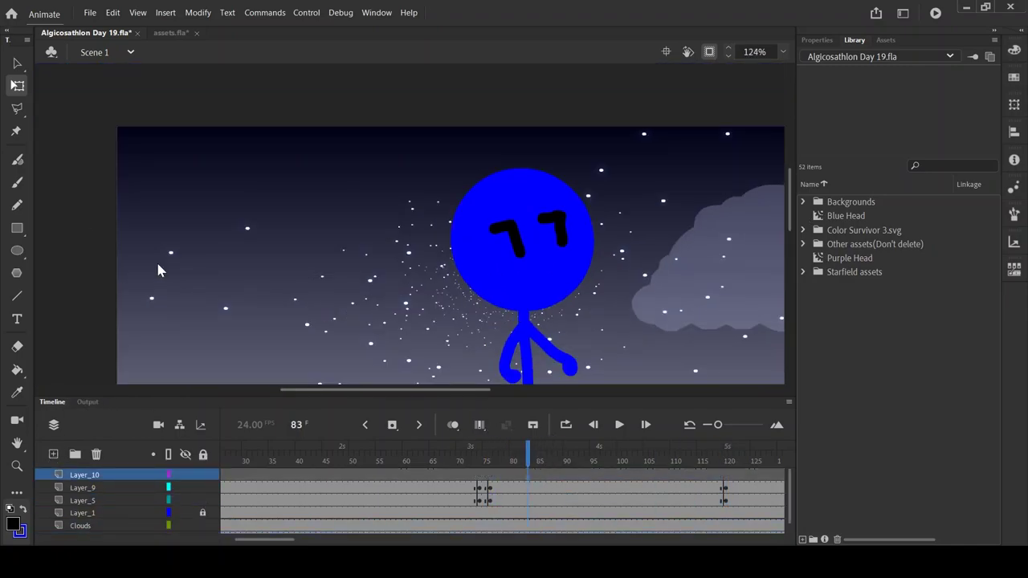
left_click(528, 475)
key("ctrl+z")
Turn on onion skinning at frame 76 to show the previous mouth as a drawing guide.
key("b")
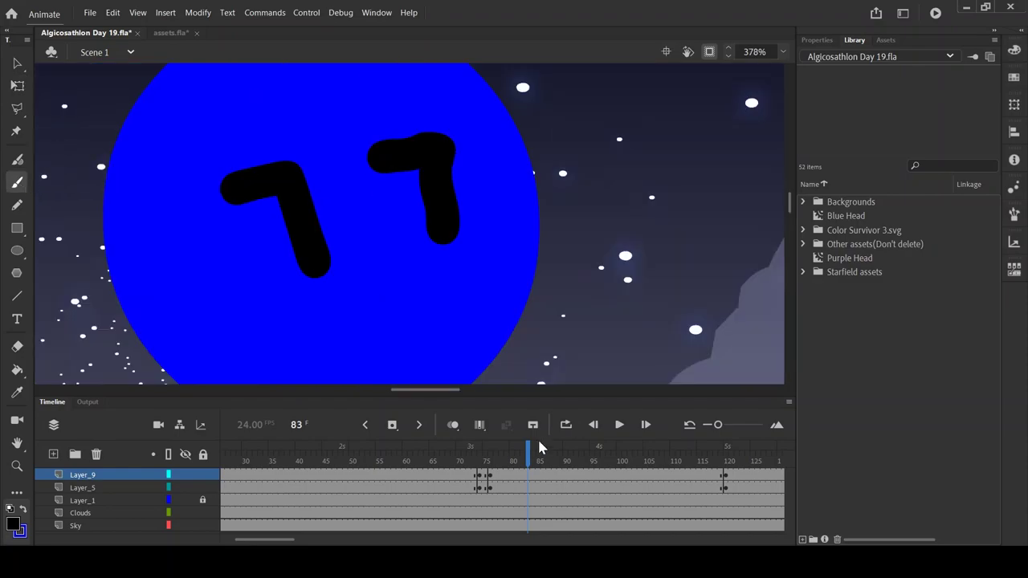
scroll(482, 259, "down", 1)
key("alt+shift+o")
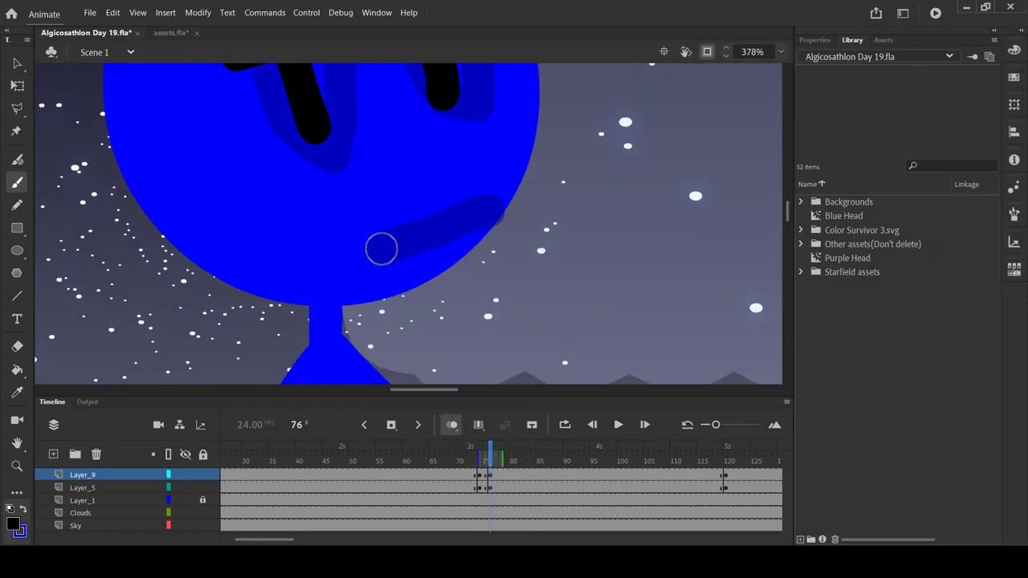
Try to brush a new mouth over the onion-skinned mouth on frame 76.
mouse_move(378, 251)
left_mouse_down()
mouse_move(457, 163)
mouse_move(490, 207)
mouse_move(378, 250)
left_mouse_up()
key("q")
scroll(480, 139, "up", 1)
scroll(454, 341, "down", 2)
scroll(455, 340, "up", 2)
left_click(477, 236)
key("Delete")
Set the brush size to 8 and try to outline an open mouth with a teeth line.
key("b")
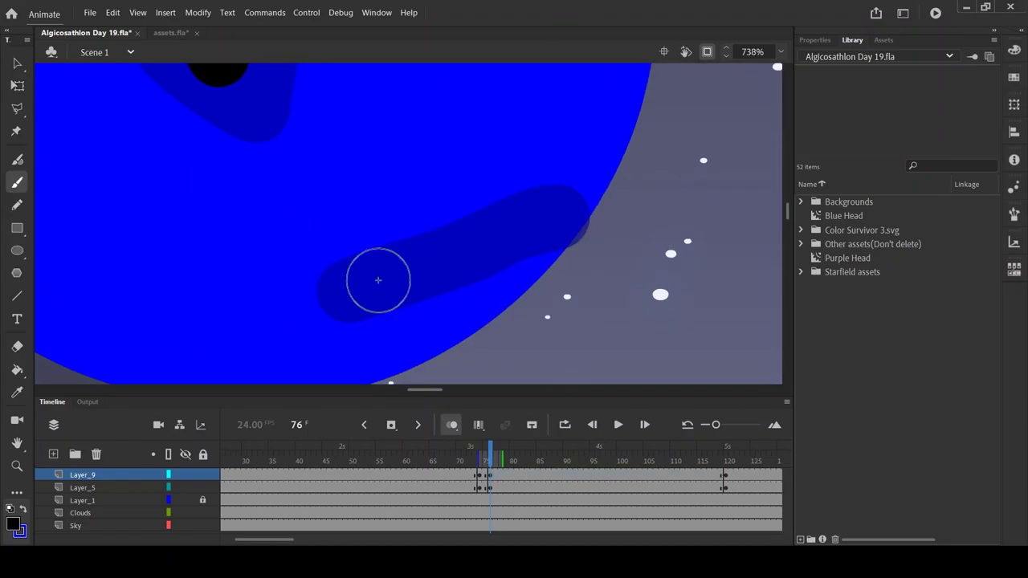
left_click(815, 39)
type("8")
mouse_move(338, 313)
left_mouse_down()
mouse_move(345, 105)
mouse_move(356, 305)
left_mouse_up()
left_click_drag(328, 141, 502, 84)
key("q")
left_click(463, 229)
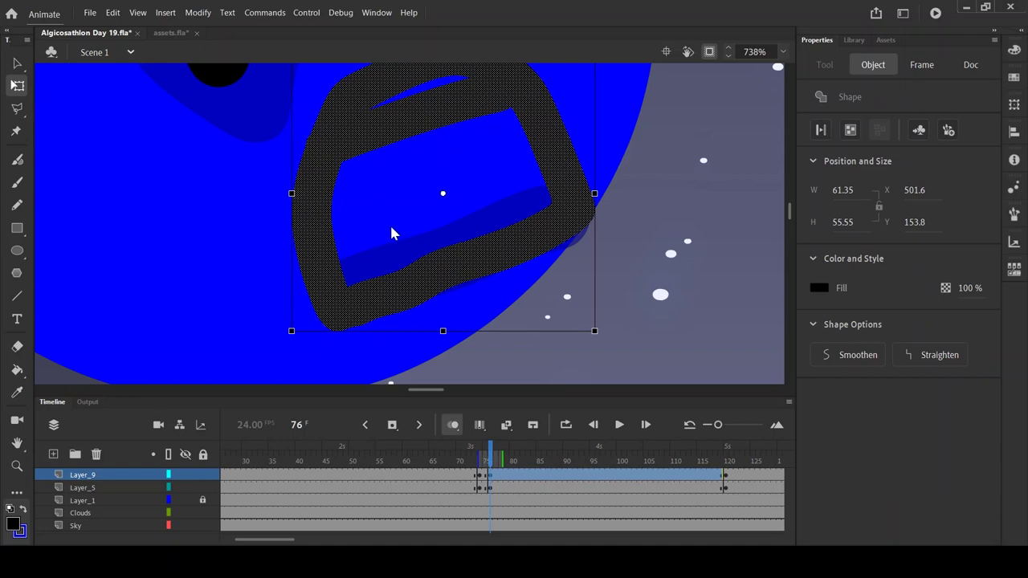
key("Delete")
Try to outline the open mouth and its teeth line with a size 5 brush and fill it.
key("b")
mouse_move(337, 317)
left_mouse_down()
mouse_move(315, 250)
mouse_move(393, 271)
mouse_move(340, 312)
left_mouse_up()
left_click_drag(314, 159, 503, 95)
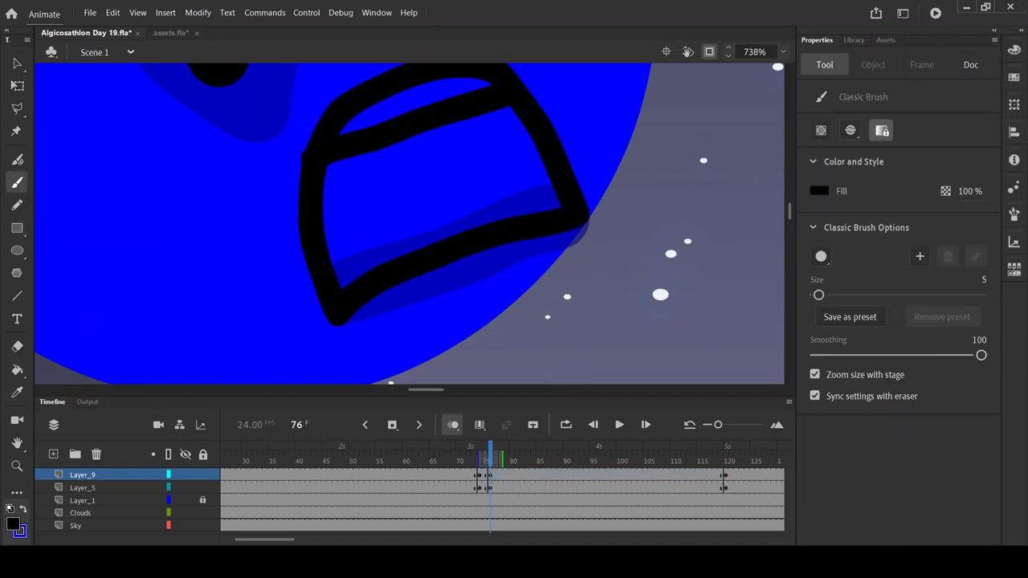
key("k")
left_click(437, 108)
left_click(18, 86)
left_click(506, 237)
key("Delete")
key("ctrl+a")
key("Delete")
Brush a black D-shaped open-mouth outline about 61 by 52 px along the onion-skinned mouth on frame 76.
key("b")
mouse_move(336, 312)
left_mouse_down()
mouse_move(450, 258)
mouse_move(332, 309)
left_mouse_up()
key("q")
left_click(328, 230)
key("b")
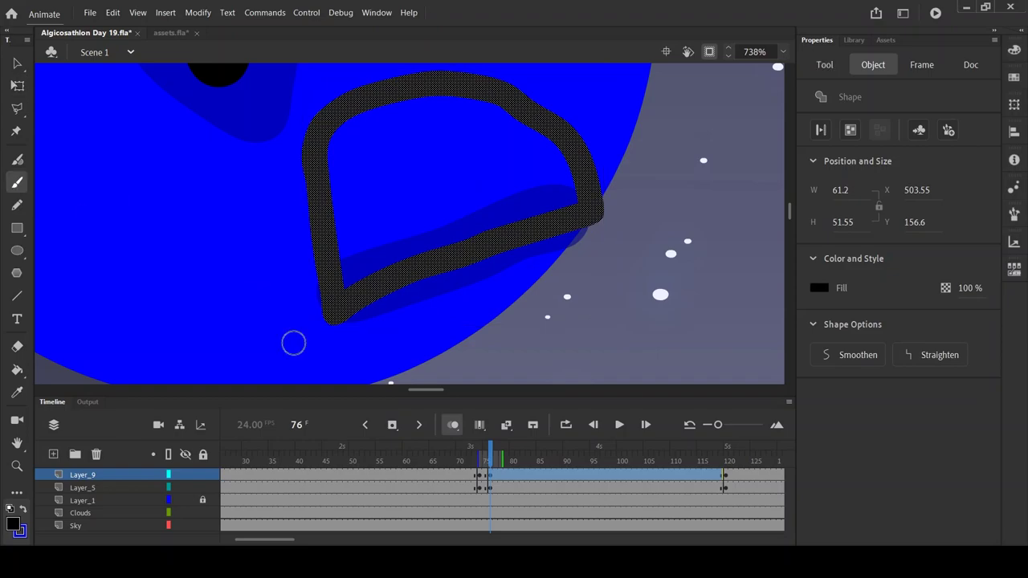
left_click(18, 85)
left_click(496, 237)
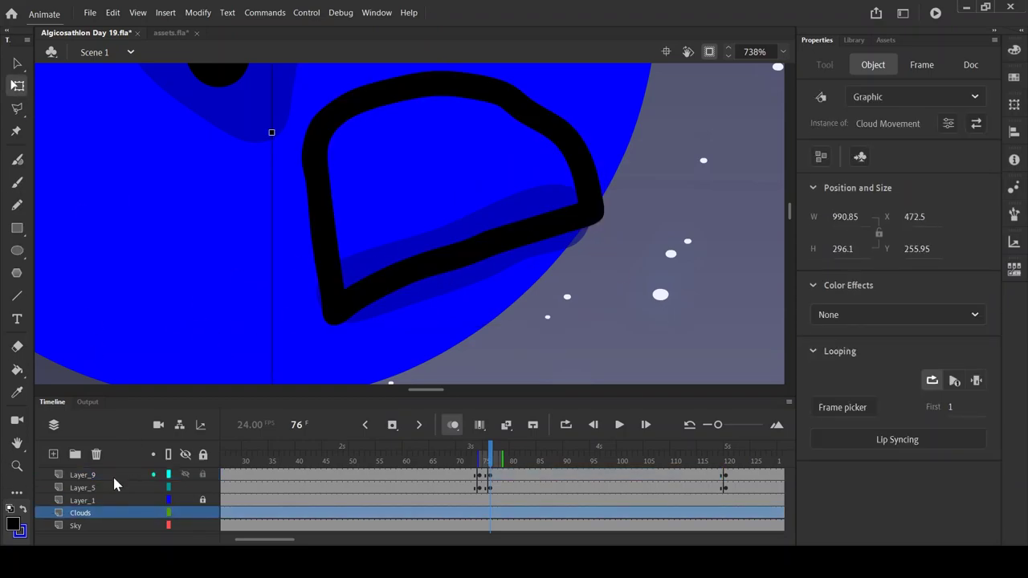
Fill the inside of the open mouth on Layer_9 at frame 76 with dark red.
left_click(80, 475)
scroll(668, 244, "down", 4)
scroll(382, 173, "up", 2)
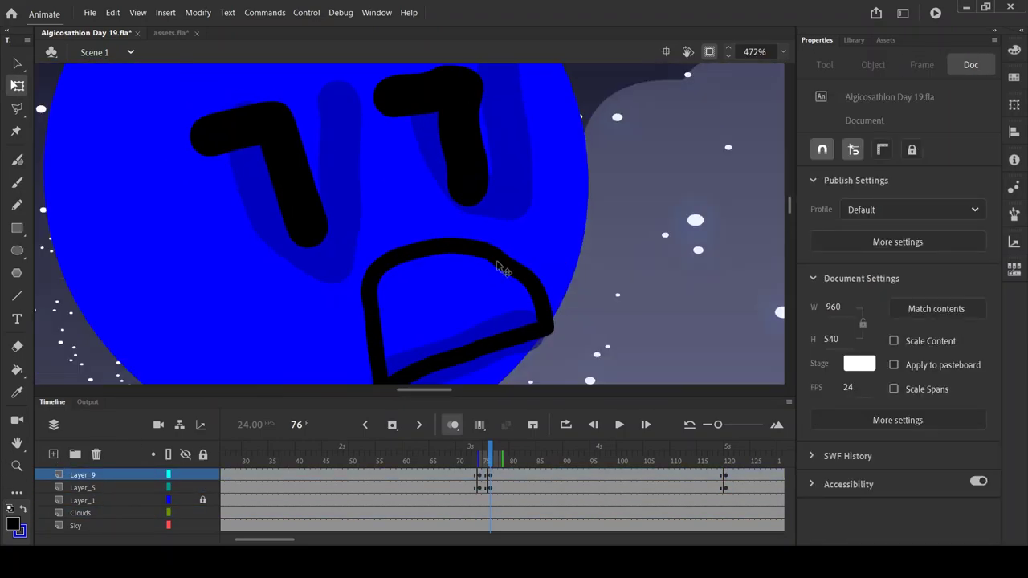
scroll(383, 173, "up", 2)
key("b")
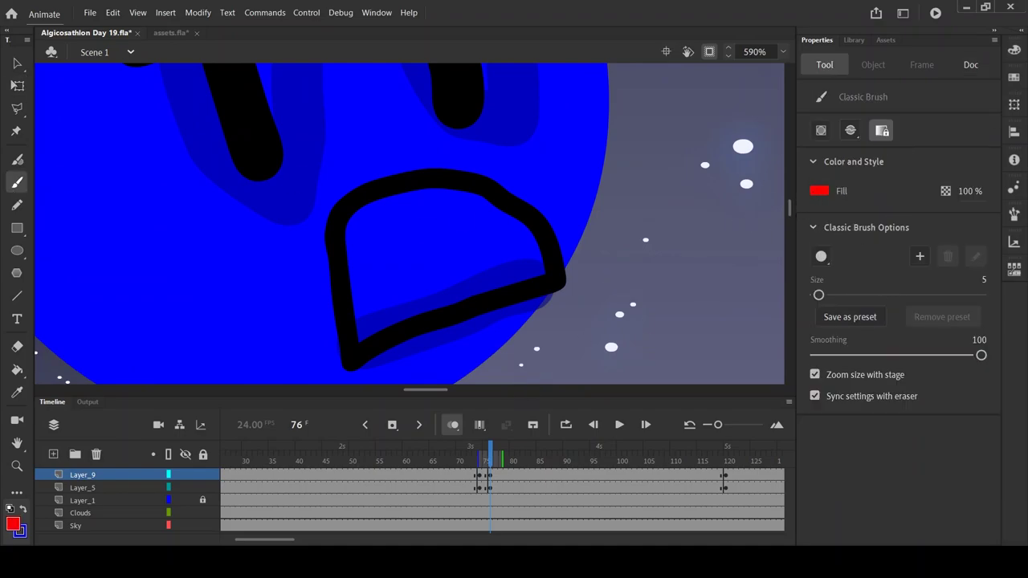
left_click(17, 369)
left_click(442, 257)
Brush a white line across the upper part of the mouth and fill the area above it white to form the teeth.
key("b")
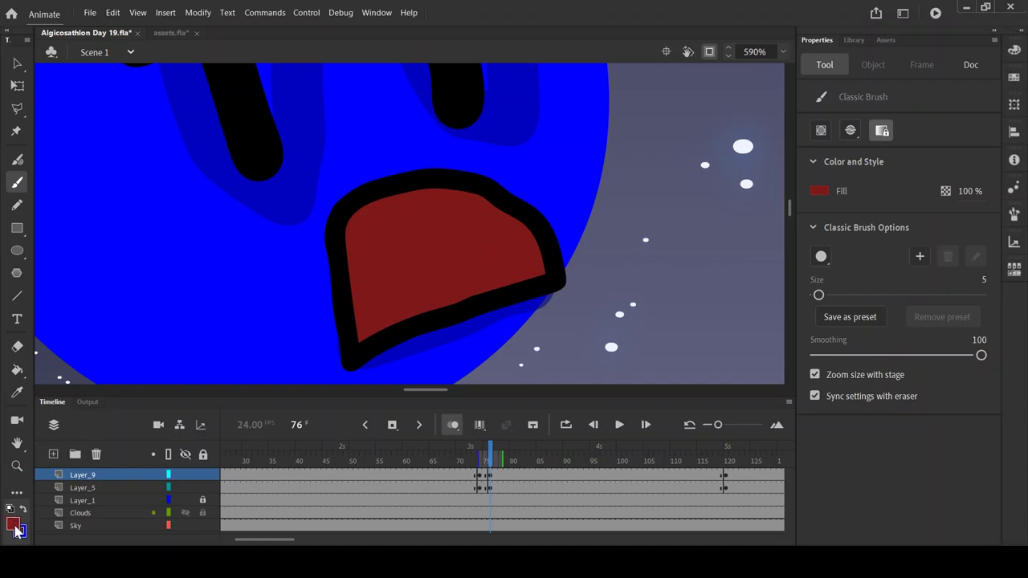
left_click_drag(344, 254, 487, 201)
key("k")
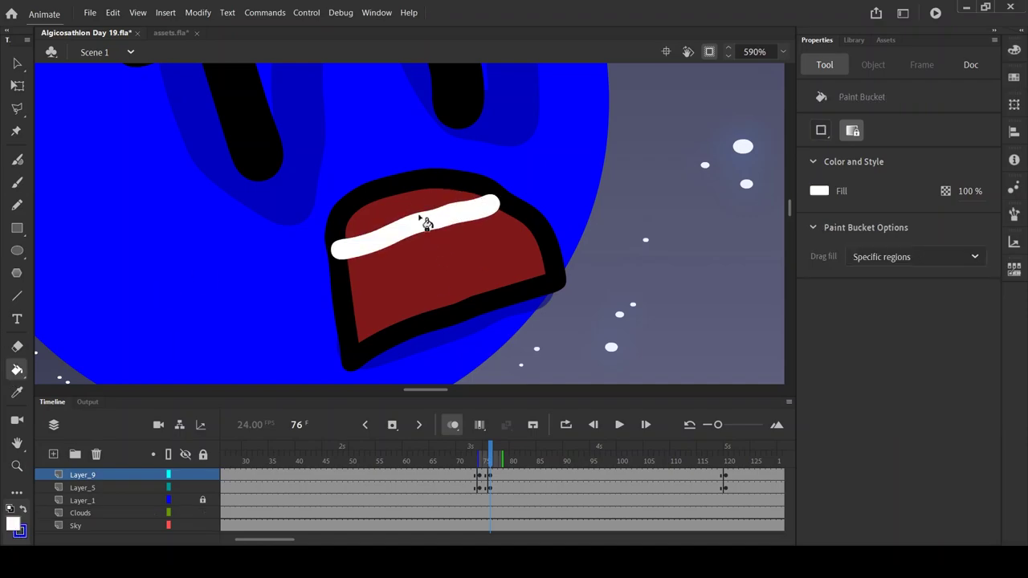
left_click(424, 215)
Brush a pink tongue outline in the mouth's lower right corner, fill it pink, and restore black as the fill colour.
key("b")
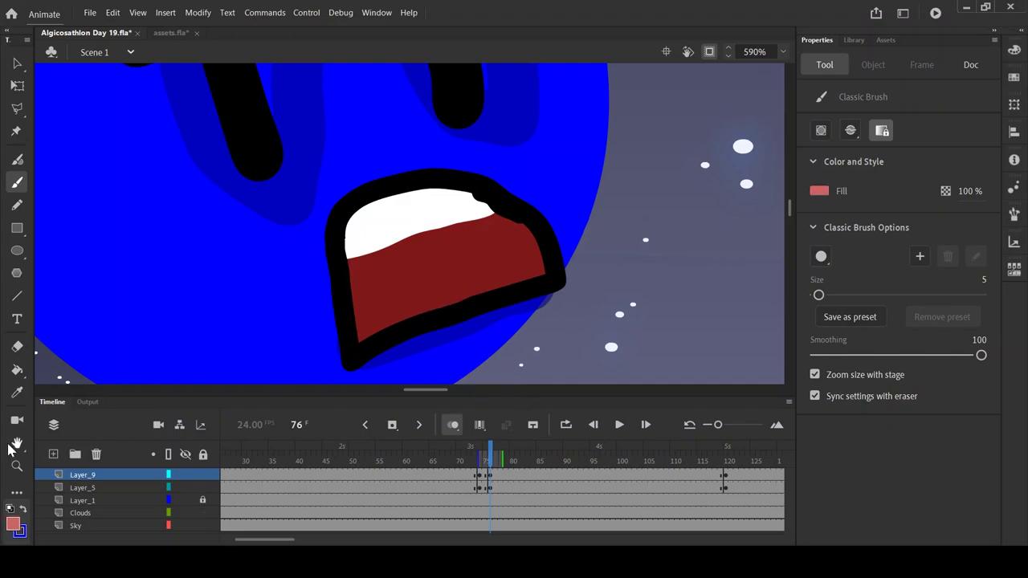
left_click_drag(478, 294, 522, 231)
key("k")
left_click(514, 261)
key("b")
key("i")
key("b")
scroll(477, 304, "down", 3)
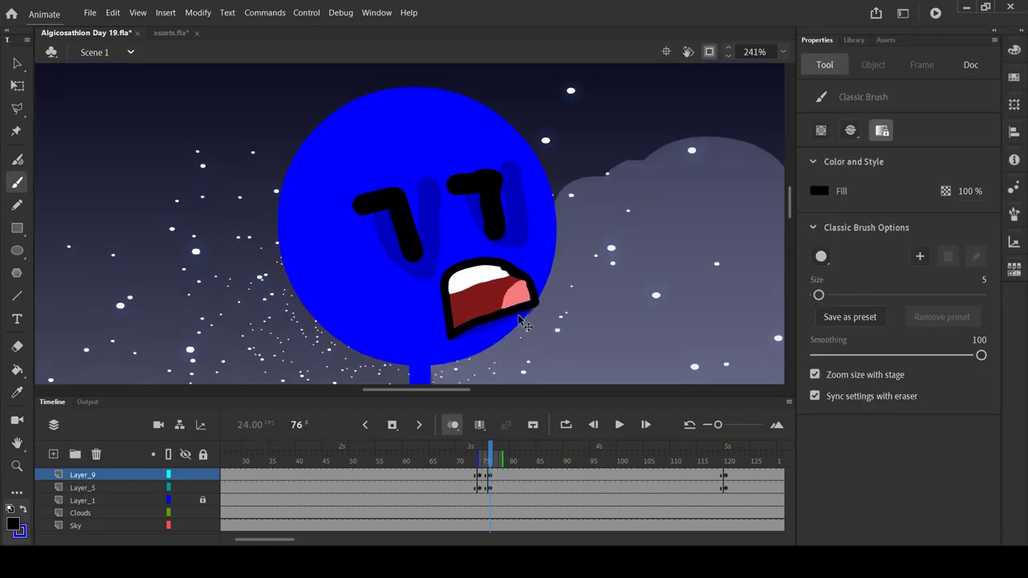
Turn off onion skinning, go to frame 86, and lock every layer except Layer_9.
key("q")
left_click_drag(492, 447, 545, 455)
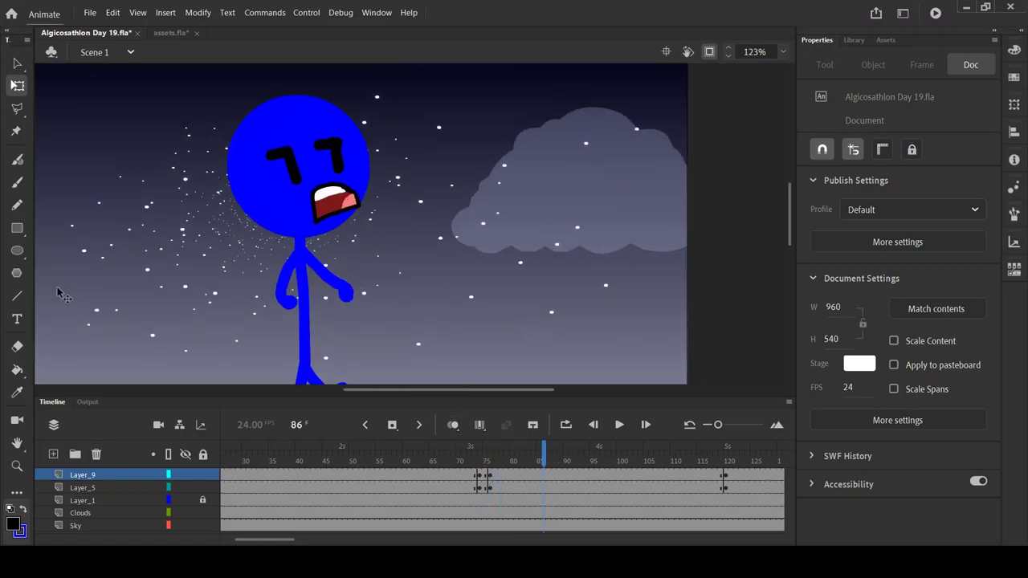
left_click(291, 304)
scroll(291, 304, "up", 3)
key("e")
left_click(203, 488)
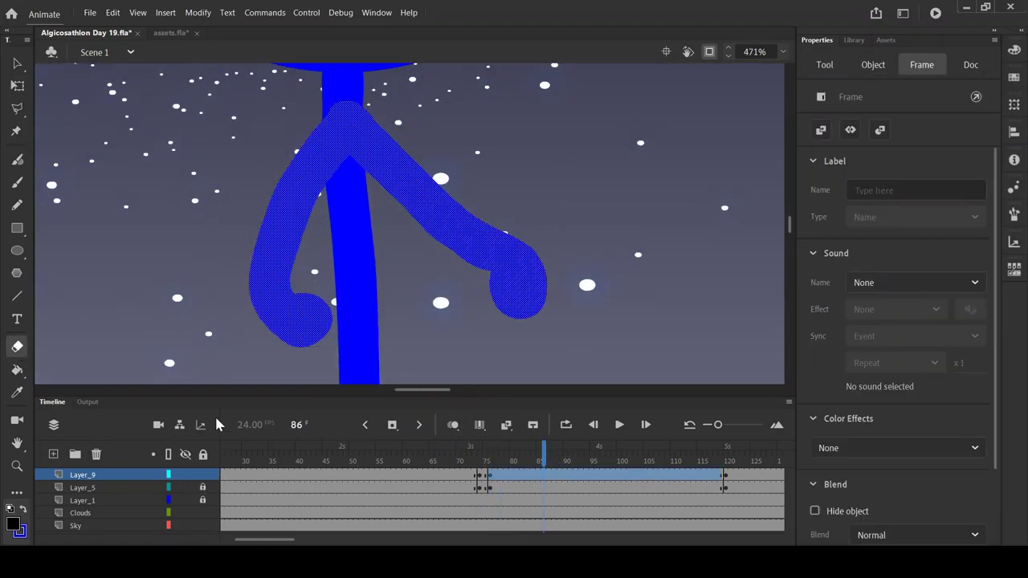
scroll(334, 164, "up", 1)
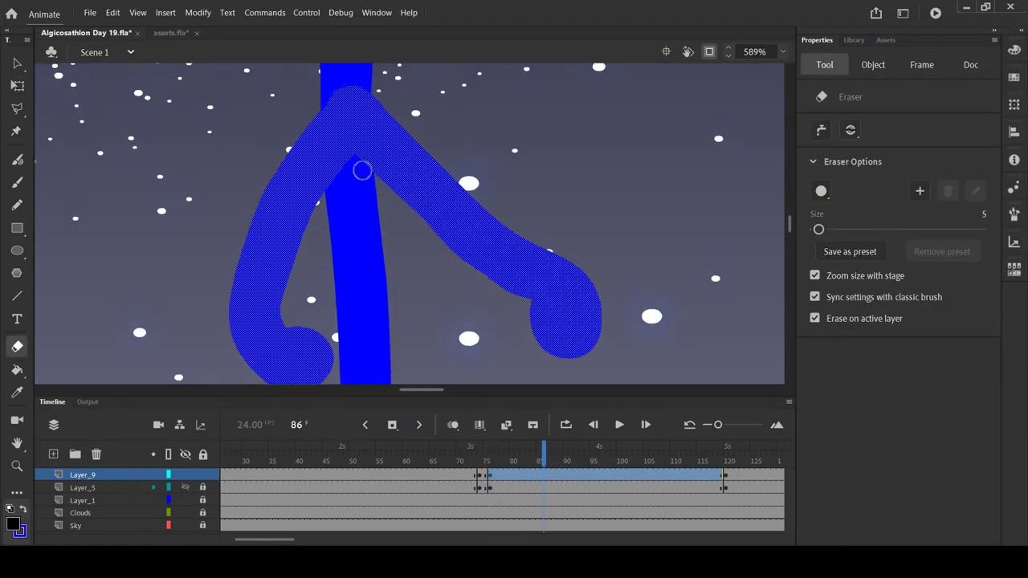
Erase the joint between the two arms on Layer_9 at eraser size 14 and check that each arm selects separately.
type("0")
key("Return")
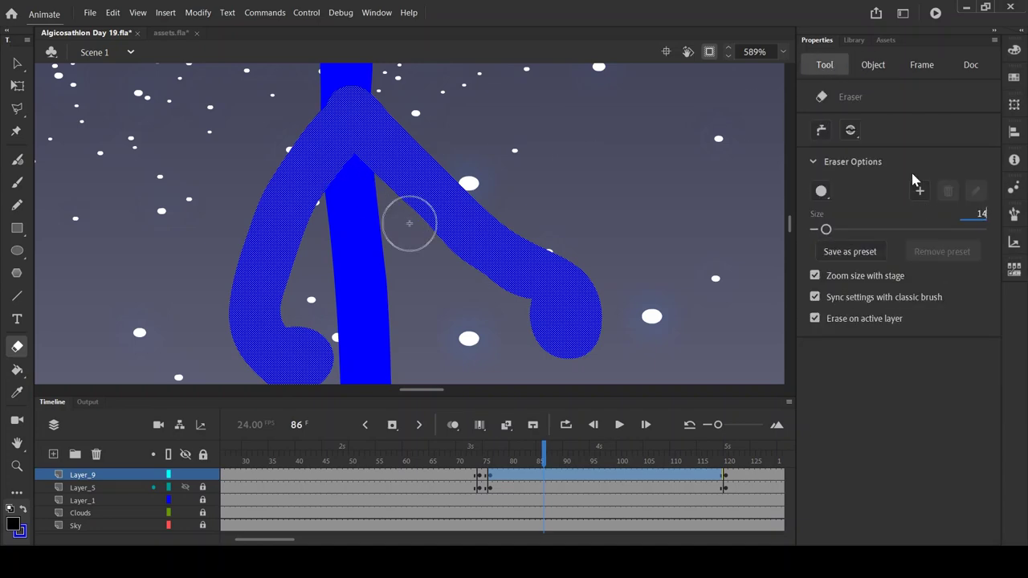
left_click_drag(346, 175, 345, 112)
key("k")
left_click(16, 184)
left_click(17, 85)
left_click_drag(544, 448, 496, 448)
scroll(484, 325, "down", 5)
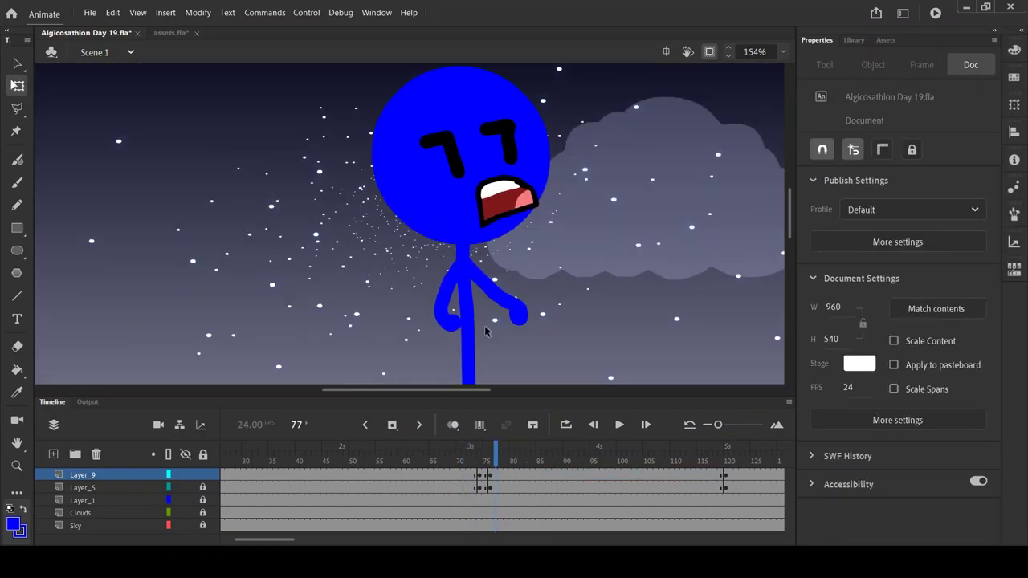
scroll(410, 298, "up", 5)
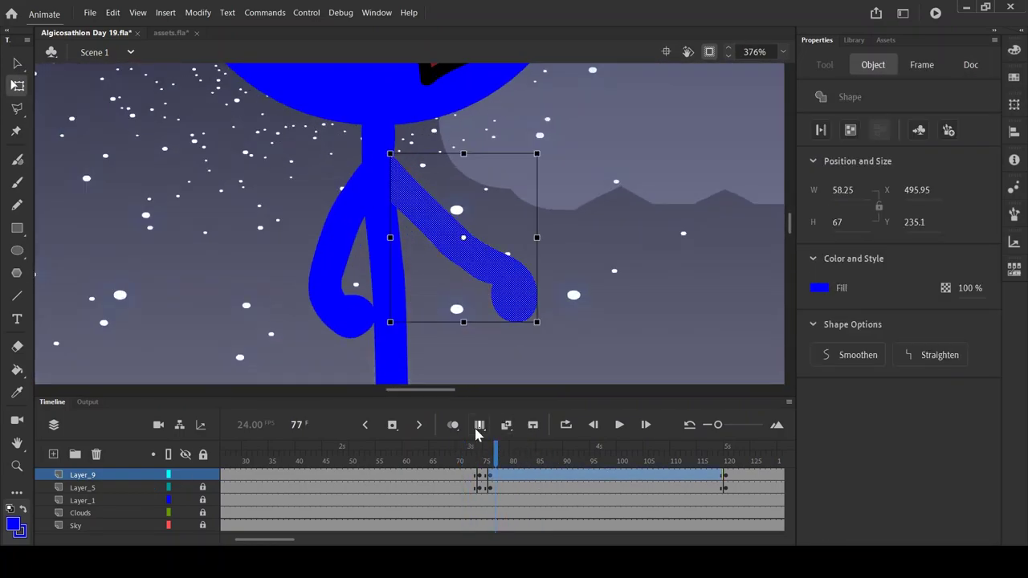
left_click(576, 476)
left_click(352, 315)
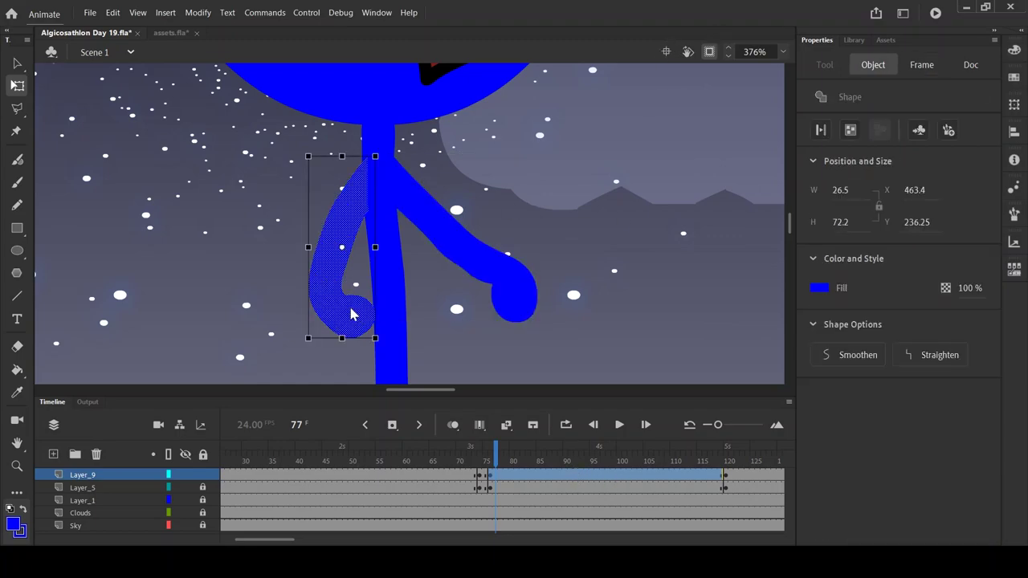
left_click(652, 475)
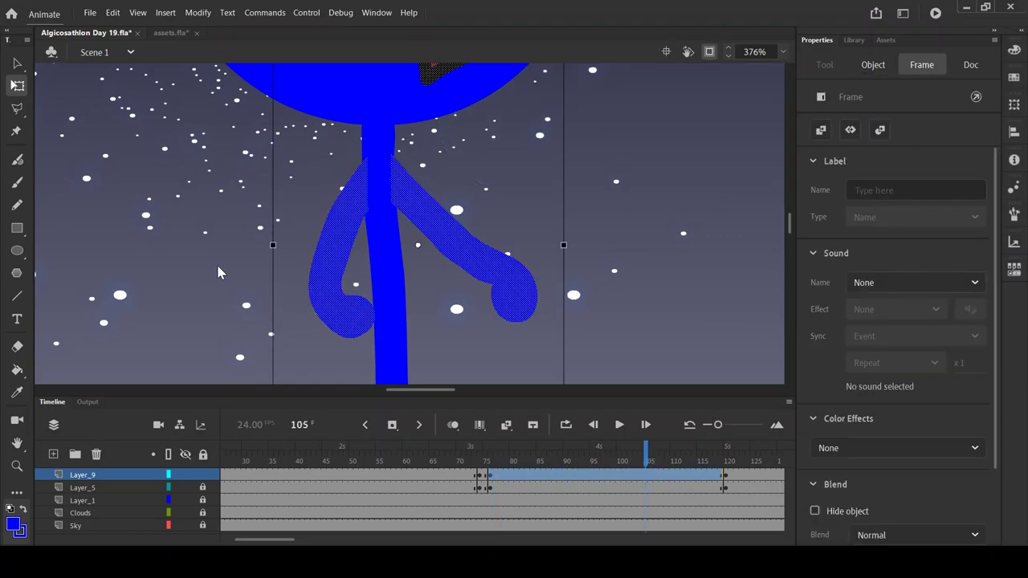
Add a new layer above Layer_9 with blank keyframes at frames 76 and 120.
scroll(239, 283, "down", 5)
left_click(53, 454)
left_click(565, 476)
left_click_drag(564, 475, 491, 475)
key("shift+period")
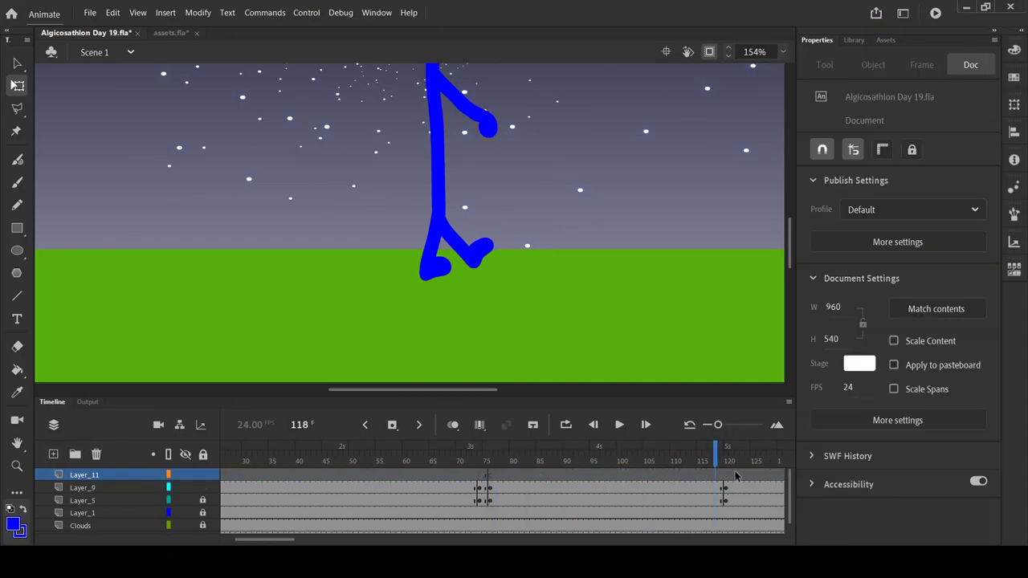
Cut the figure's left arm from Layer_9 and paste it in place on Layer_11 at frame 76.
left_click(661, 461)
scroll(410, 265, "down", 5)
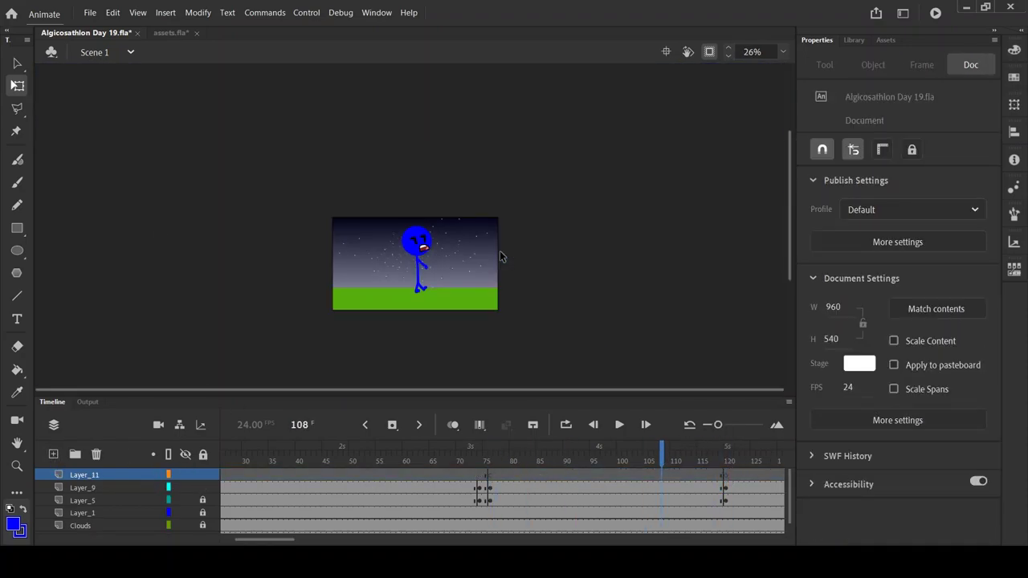
left_click(415, 265)
scroll(405, 311, "up", 6)
scroll(425, 265, "down", 2)
left_click(447, 218)
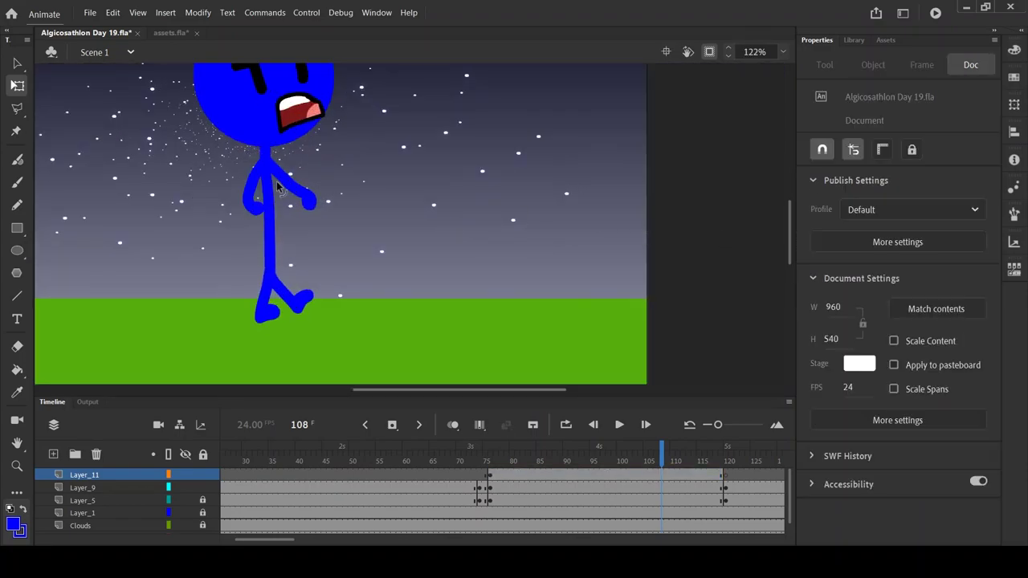
left_click(257, 172)
scroll(265, 173, "up", 5)
left_click(486, 457)
left_click(489, 475)
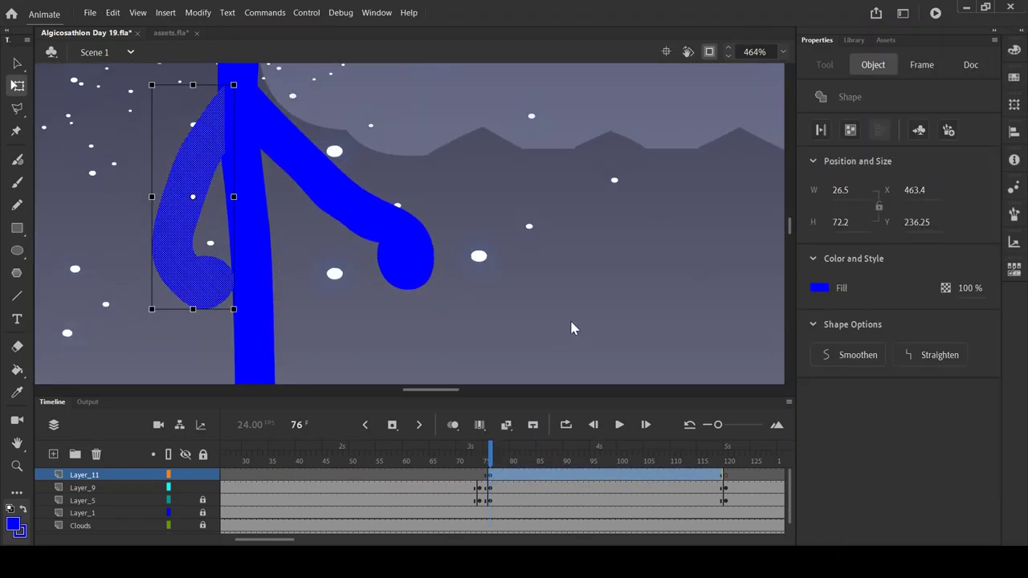
Create a classic tween on Layer_11 between frames 76 and 119 and rotate the left arm upward at frame 119.
left_click(721, 447)
left_click(202, 283)
left_click_drag(156, 295, 181, 72)
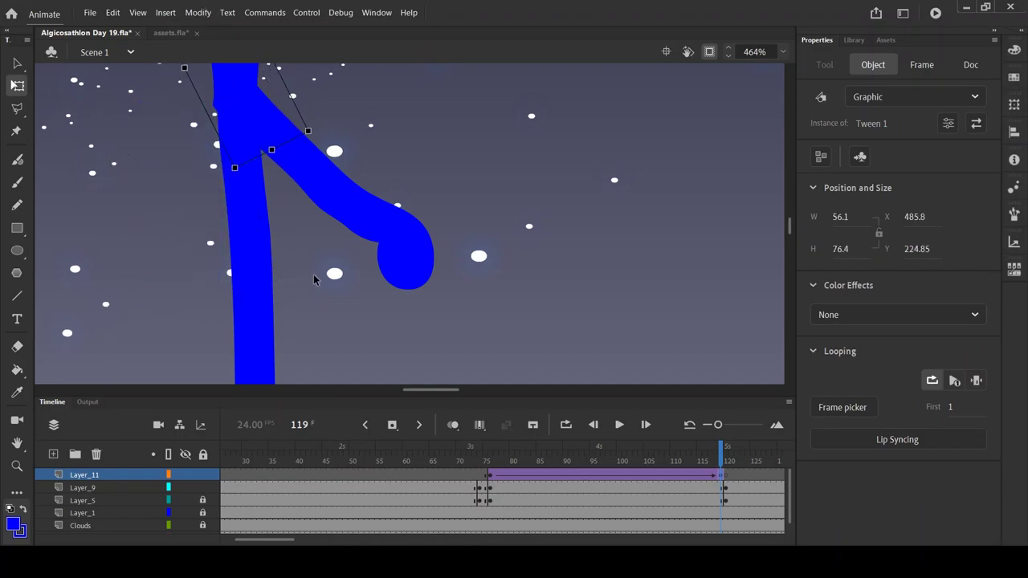
left_click(251, 97)
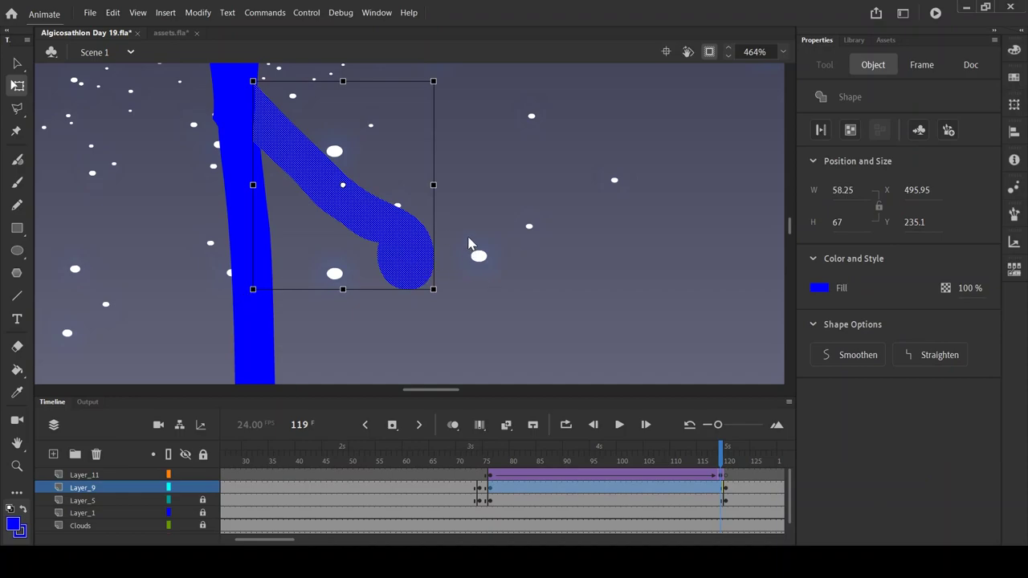
left_click_drag(719, 476, 715, 452)
key("ctrl+2")
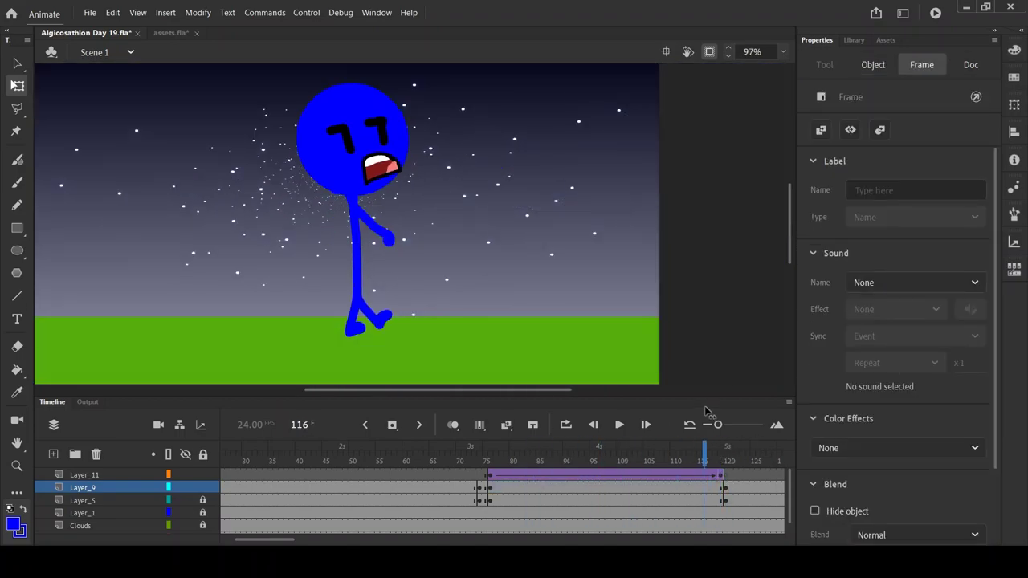
Rotate and move the left arm at frame 119 so it extends outward from the shoulder, away from the body.
left_click(381, 202)
scroll(381, 202, "up", 5)
scroll(378, 176, "down", 6)
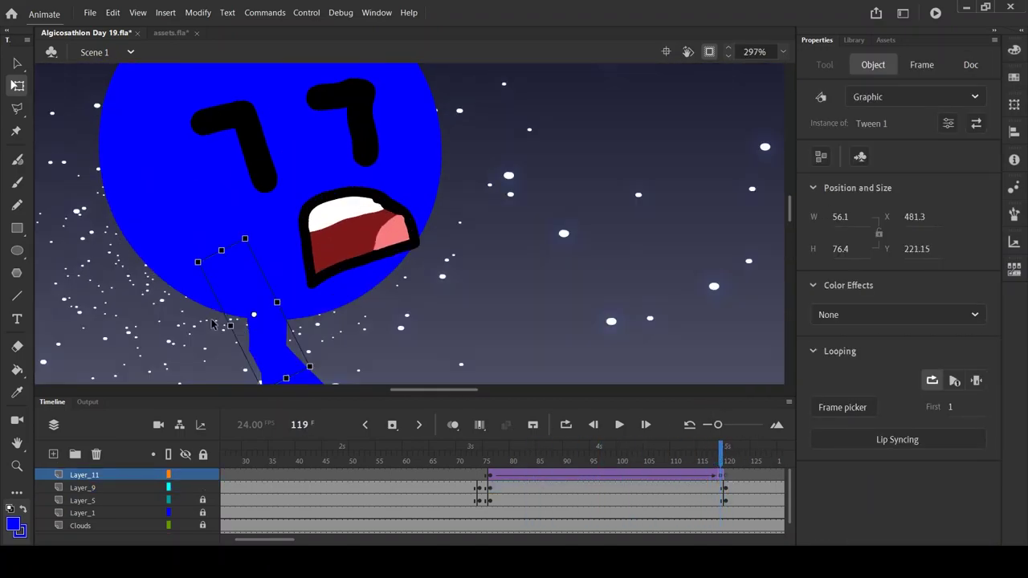
scroll(376, 151, "up", 4)
left_click_drag(377, 150, 325, 119)
left_click(482, 475)
left_click(717, 475)
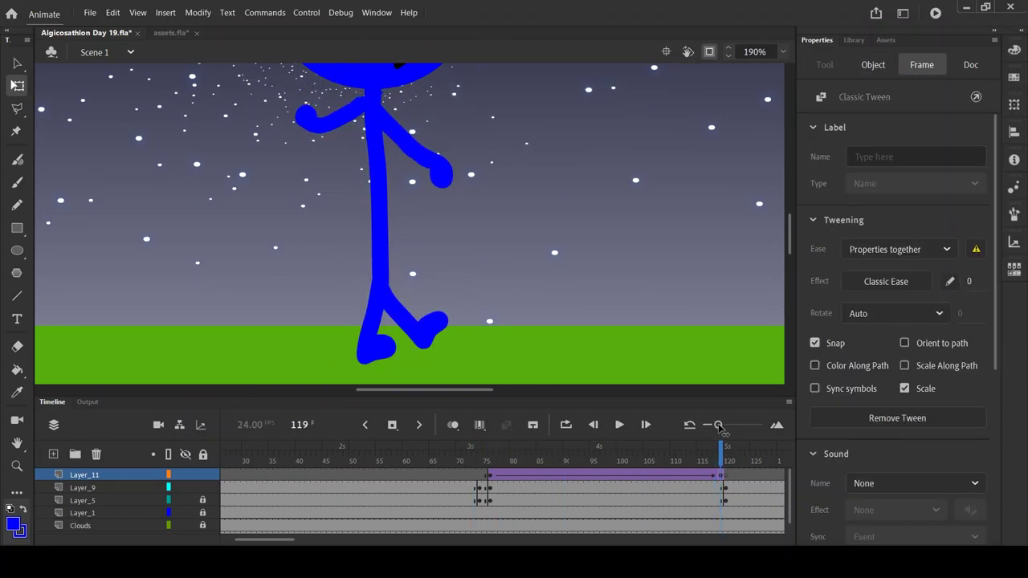
Flip the raised left arm vertically at frame 119 and nudge it so the hand hangs downward.
left_click(302, 139)
left_click(722, 473)
scroll(318, 128, "up", 2)
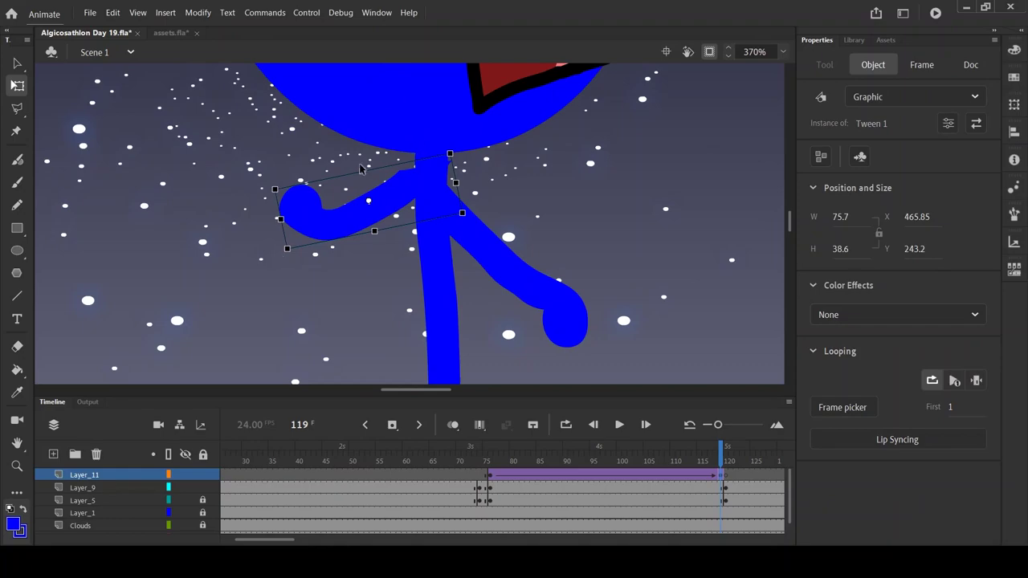
key("period")
key("comma")
left_click_drag(329, 206, 325, 205)
key("period")
key("comma")
key("comma")
key("period")
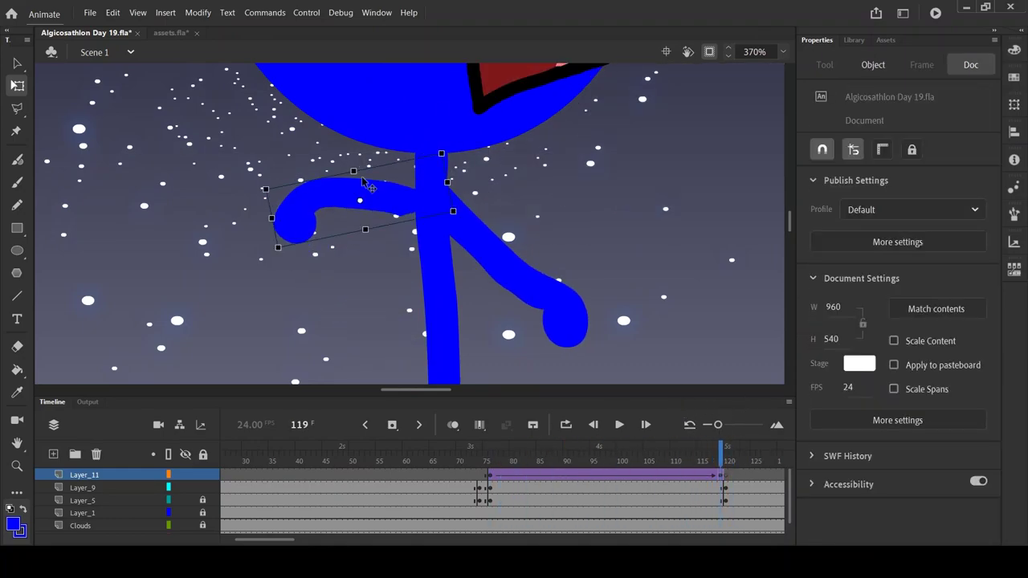
Extend the shoulder end of the left arm symbol with a blue size 13 brush stroke and return to the main scene.
double_click(297, 187)
key("b")
left_click_drag(417, 299, 458, 304)
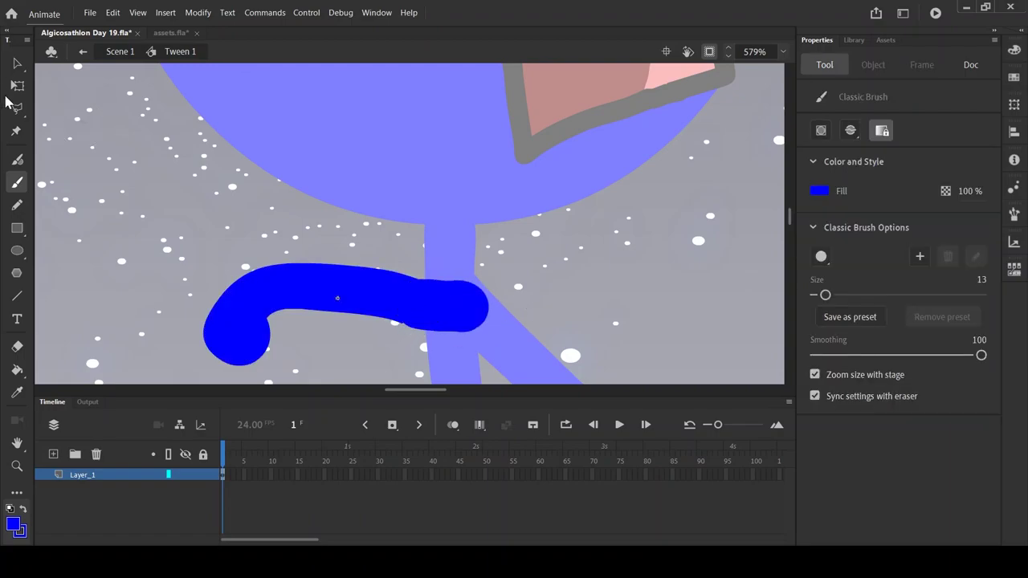
key("ctrl+e")
key("q")
Shift the extended left arm onto the shoulder at keyframes 119 and 76 of Layer_11.
mouse_move(501, 447)
left_mouse_down()
mouse_move(434, 447)
mouse_move(501, 447)
left_mouse_up()
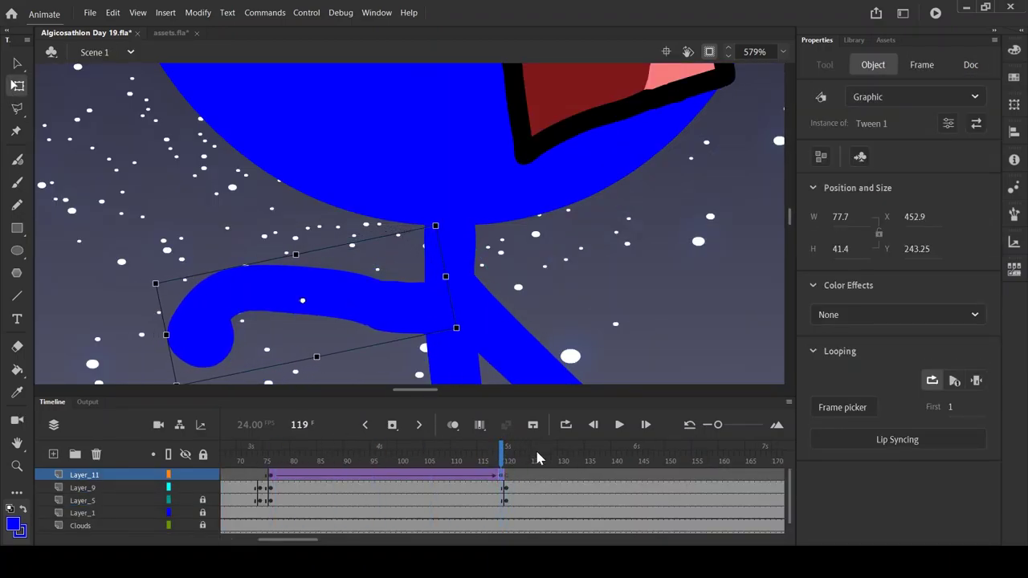
left_click(272, 474)
key("period")
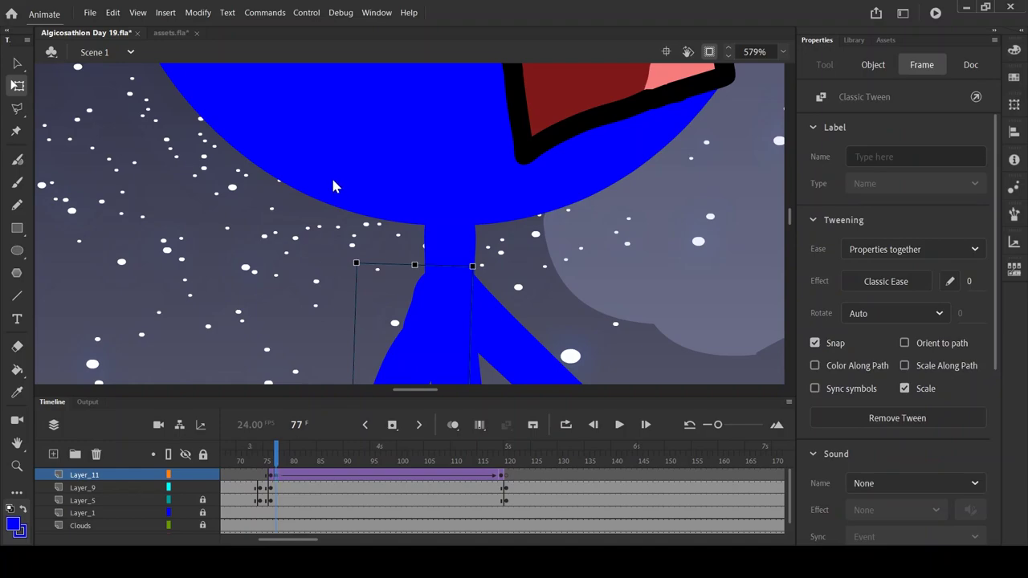
key("comma")
left_click(434, 324)
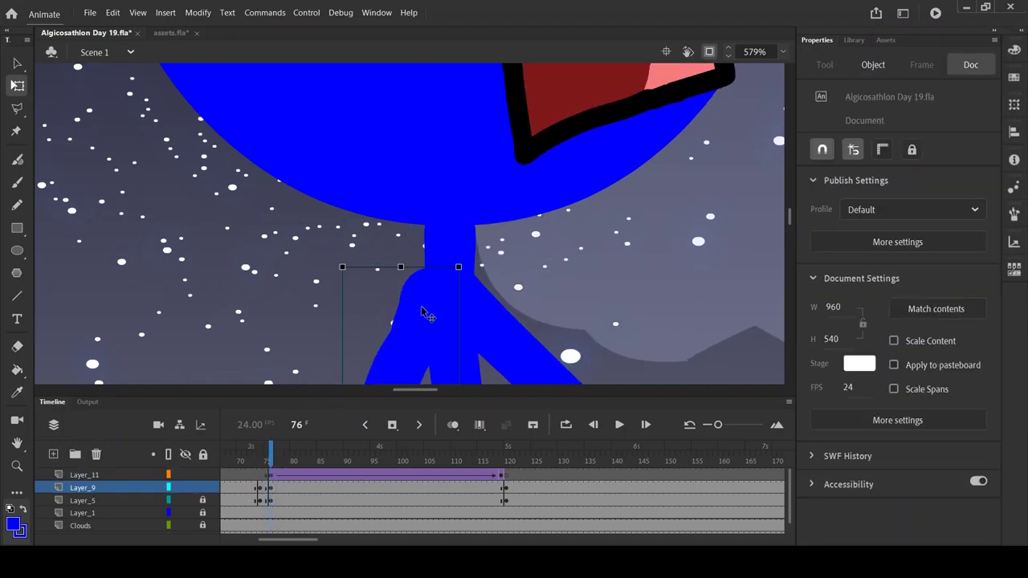
left_click(425, 310)
Cut the figure's right arm from Layer_9 at frame 76.
scroll(556, 234, "down", 3)
scroll(556, 234, "down", 3)
left_click(613, 269)
scroll(613, 268, "up", 3)
left_click(557, 221)
left_click(563, 226)
Duplicate Layer_11 and give the copied layer's arm at frame 76 its own duplicate symbol.
left_click(102, 474)
left_click_drag(103, 474, 120, 473)
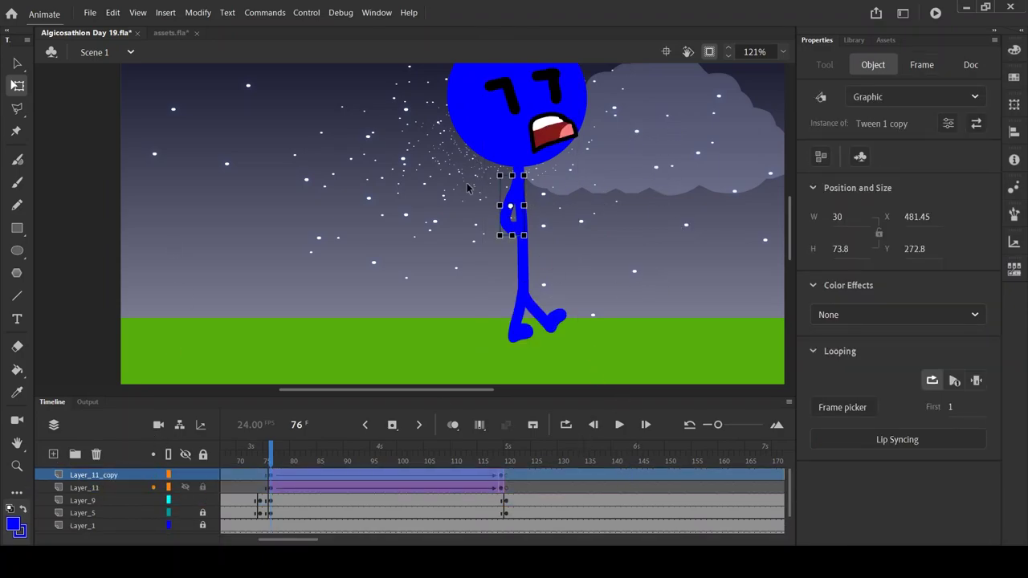
scroll(475, 164, "up", 3)
Paste the right arm on a new layer inside the duplicated arm symbol and move it to the shoulder.
double_click(522, 213)
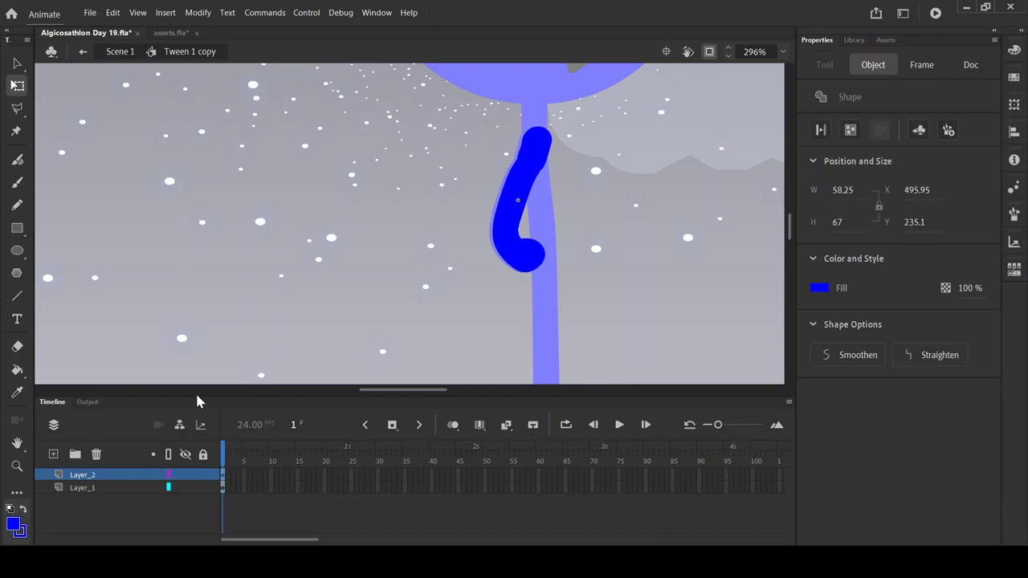
scroll(584, 243, "down", 5)
scroll(433, 148, "up", 8)
key("ctrl+z")
key("ctrl+z")
key("ctrl+z")
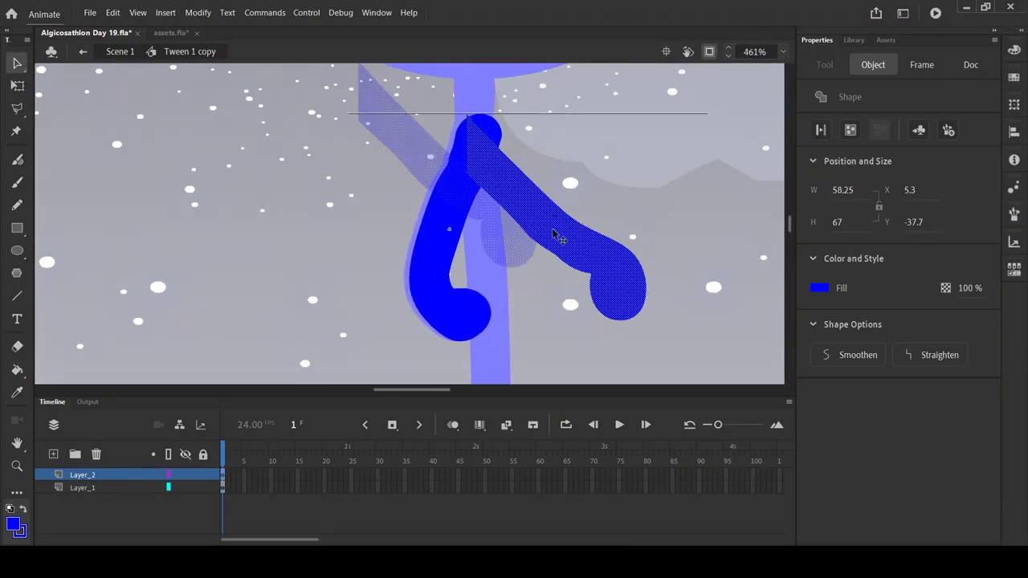
Delete the old arm's layer from the symbol and try rounding the right arm's shoulder end with a size 13 brush and eraser.
key("b")
scroll(477, 132, "up", 2)
left_click_drag(459, 128, 461, 161)
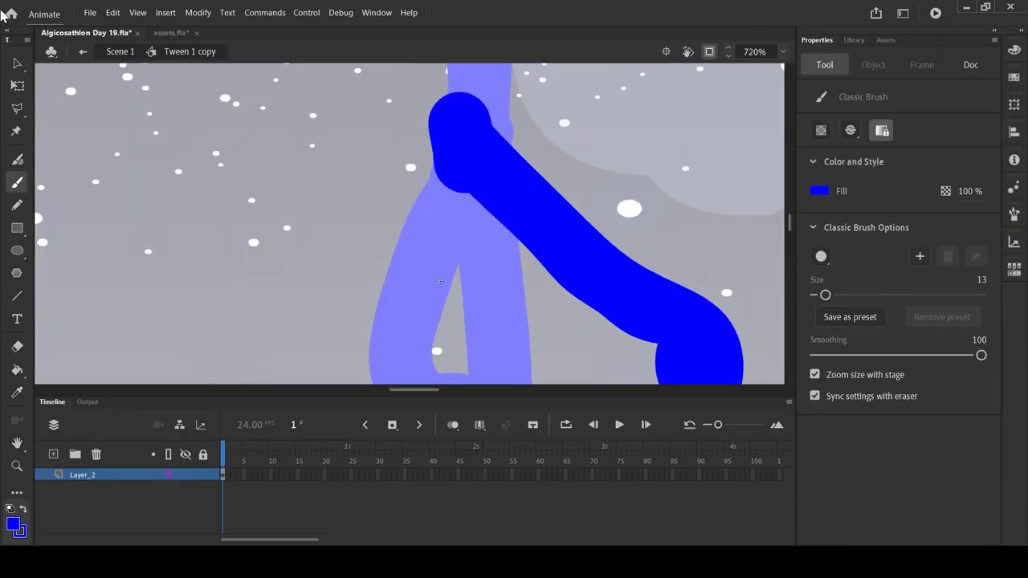
key("e")
left_click_drag(470, 105, 402, 100)
left_click_drag(406, 205, 450, 165)
Draw a short blue pencil stroke of size 8.5 across the right arm's shoulder end.
left_click(22, 206)
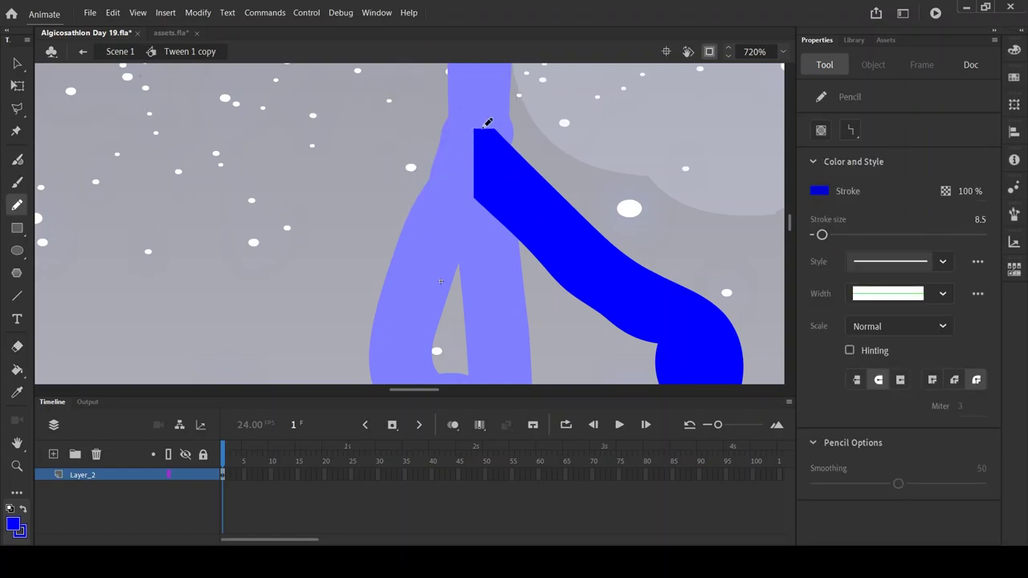
left_click_drag(487, 122, 462, 136)
key("q")
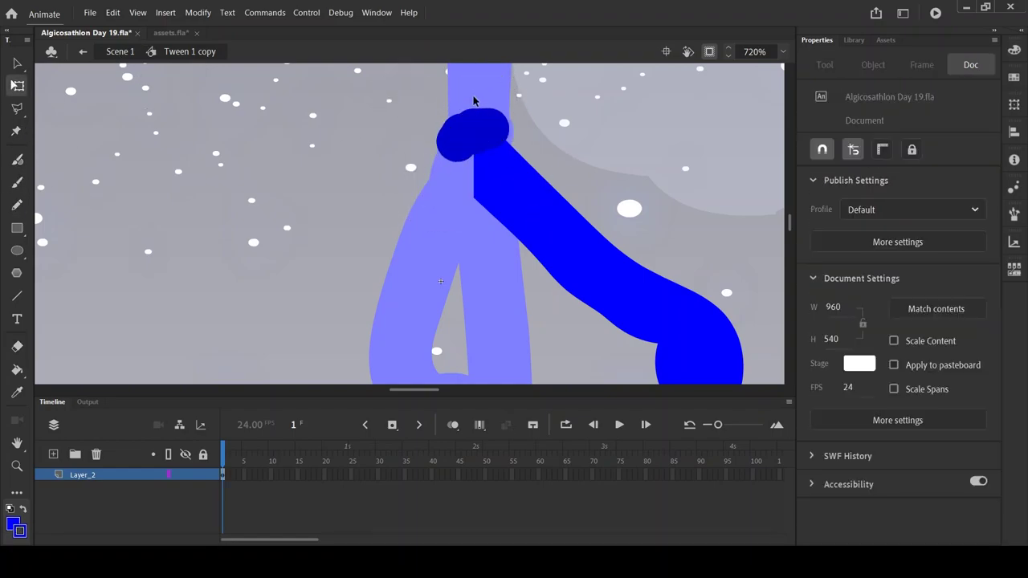
Move the stray dark blue pencil strokes away from the right arm's shoulder end and delete them.
left_click_drag(474, 98, 548, 204)
scroll(549, 204, "down", 3)
scroll(528, 188, "down", 2)
left_click(570, 147)
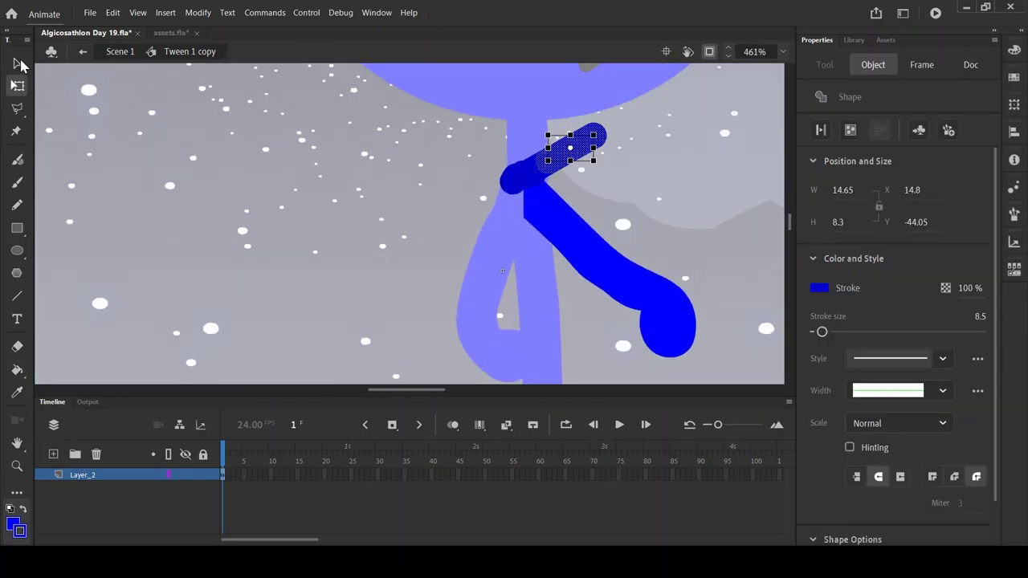
left_click(18, 63)
left_click_drag(570, 147, 367, 195)
left_click_drag(516, 172, 413, 187)
left_click_drag(222, 142, 597, 222)
left_click_drag(466, 177, 360, 185)
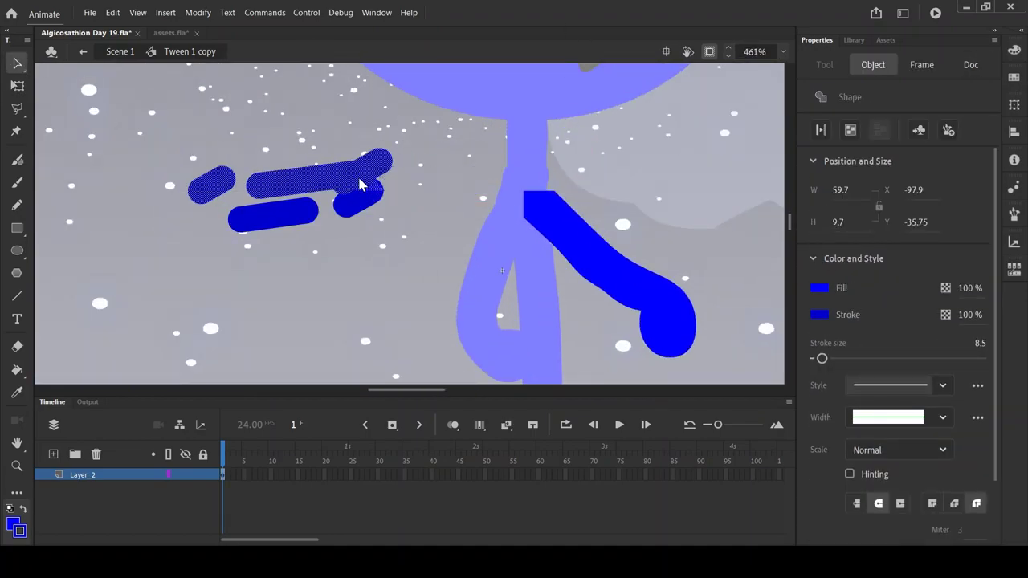
key("Delete")
key("Delete")
Round the right arm's shoulder end with the blue brush and return to the main scene.
key("b")
scroll(539, 212, "up", 1)
left_click_drag(538, 211, 530, 296)
key("ctrl+e")
Rotate the arm on Layer_11_copy up to nearly horizontal at frame 119 and scrub back through the tween.
left_click_drag(547, 457, 501, 450)
left_click(17, 85)
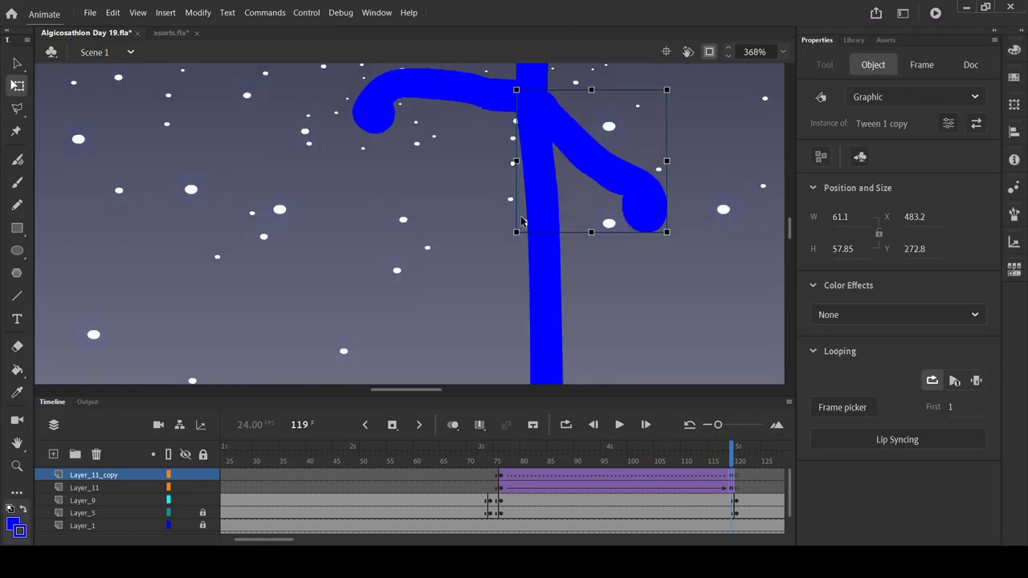
left_click_drag(667, 225, 630, 116)
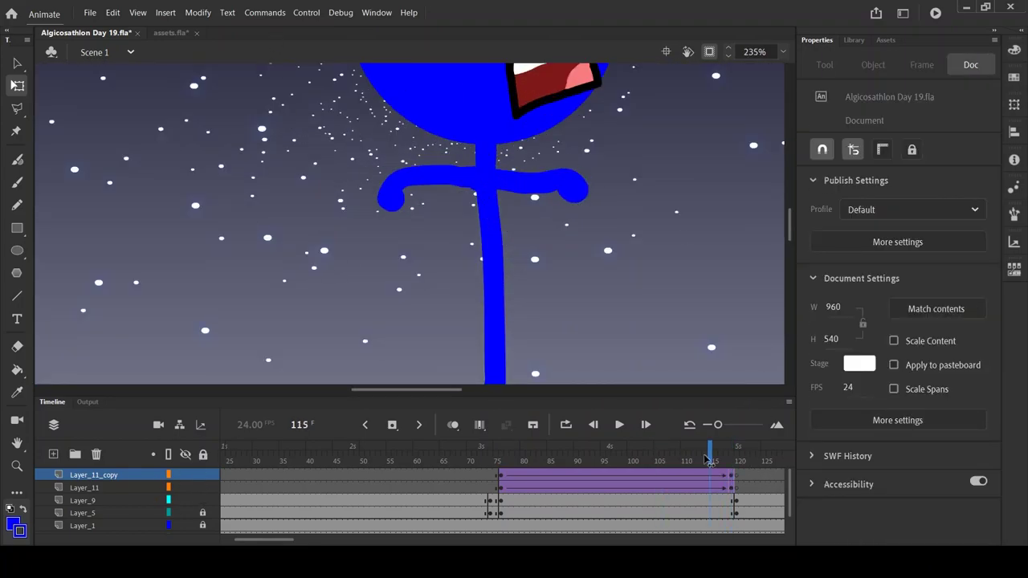
left_click_drag(731, 447, 599, 412)
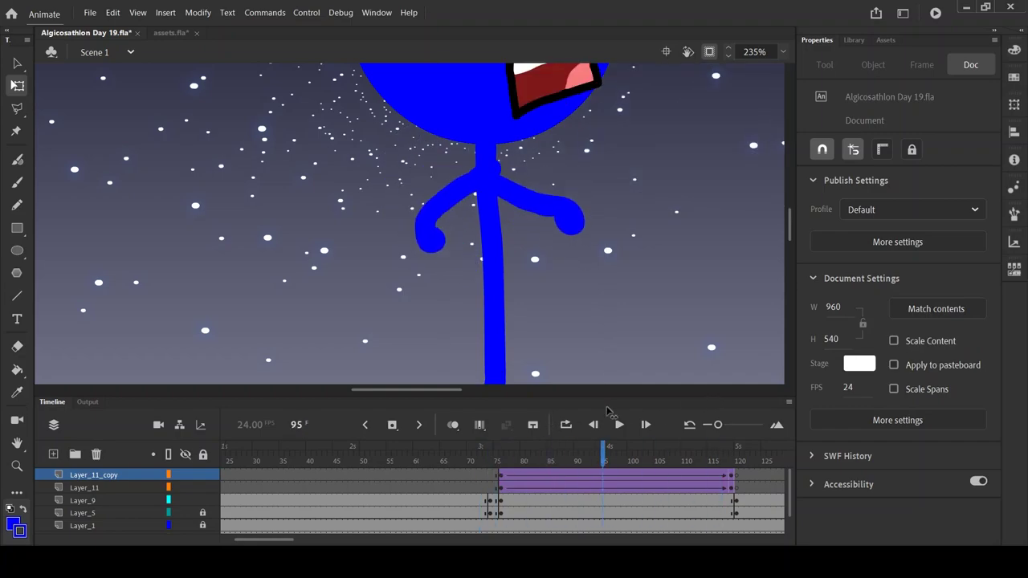
Adjust the other arm's in-between pose with a Layer_11 keyframe around frame 92 and return to frame 76.
left_click(449, 233)
left_click(523, 488)
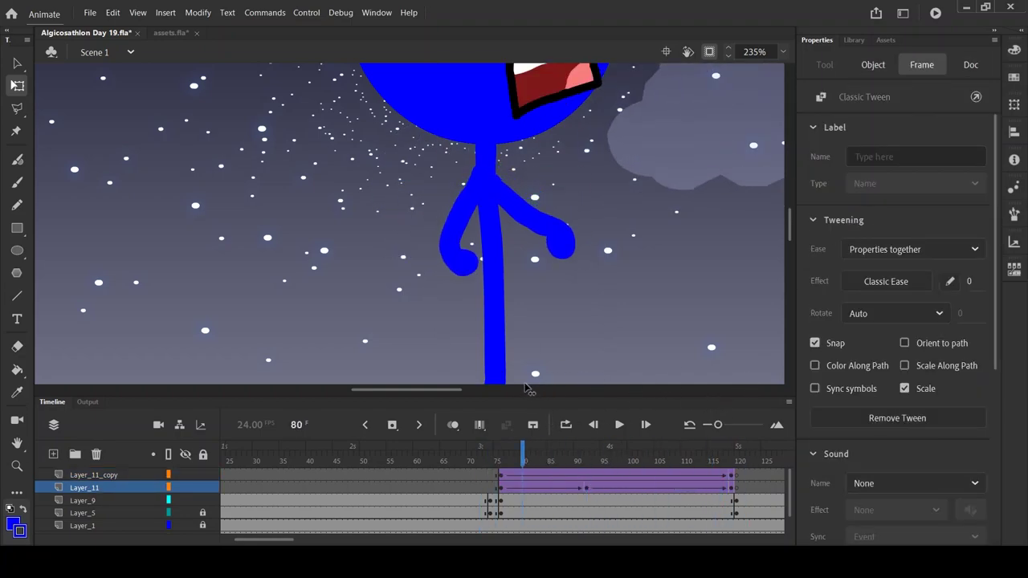
left_click(508, 450)
left_click(503, 475)
Add the blue Arial Black text "Where is purple?" beside the head at frame 76 on Layer_9 and play the scene.
key("ctrl+2")
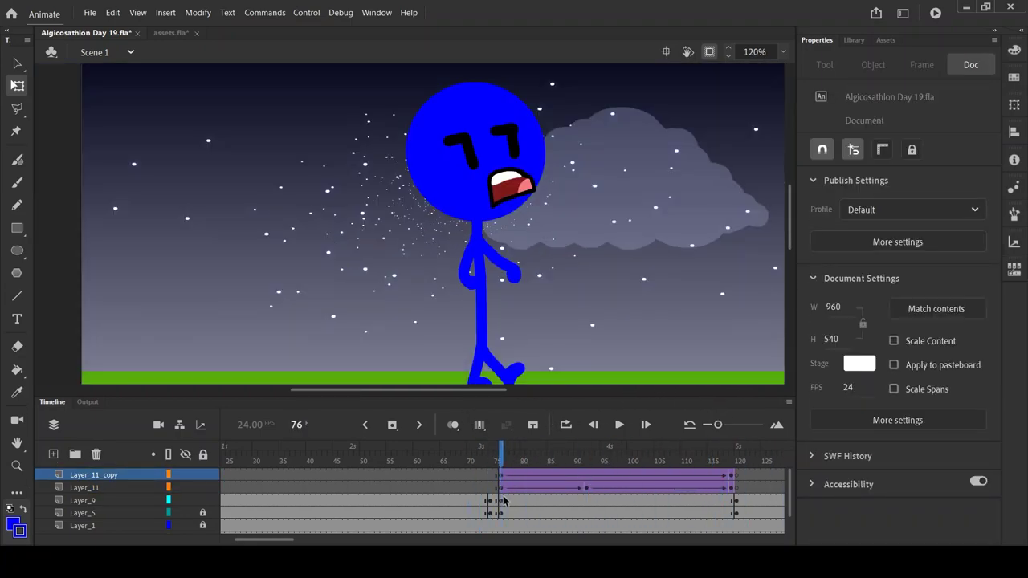
left_click(504, 500)
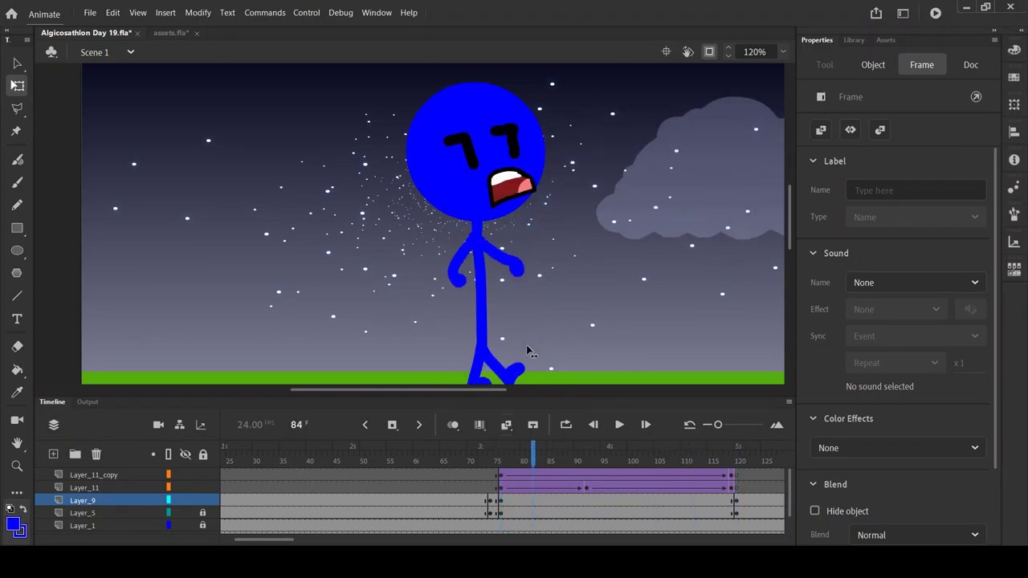
key("t")
left_click(596, 143)
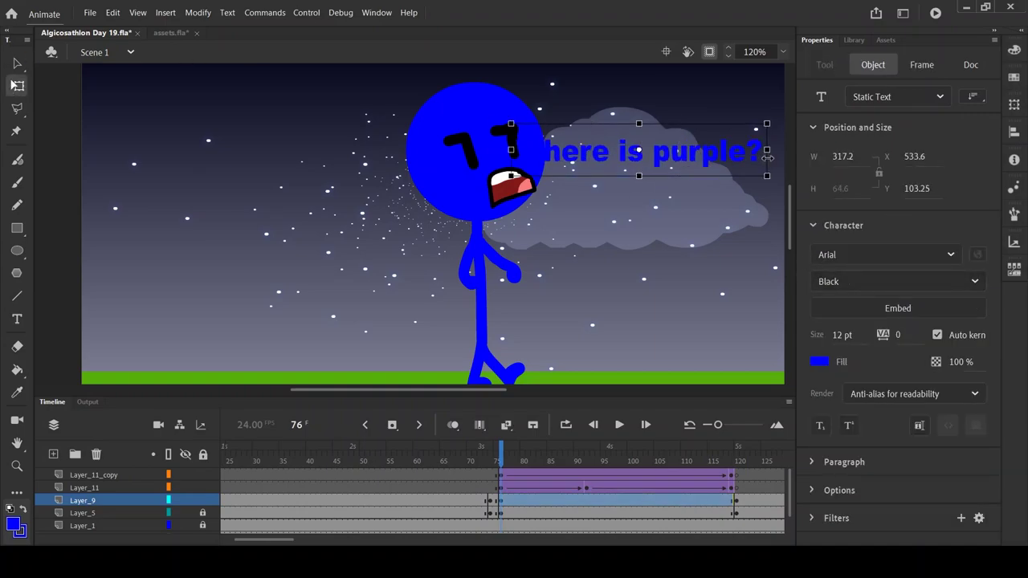
scroll(569, 163, "down", 3)
key("Return")
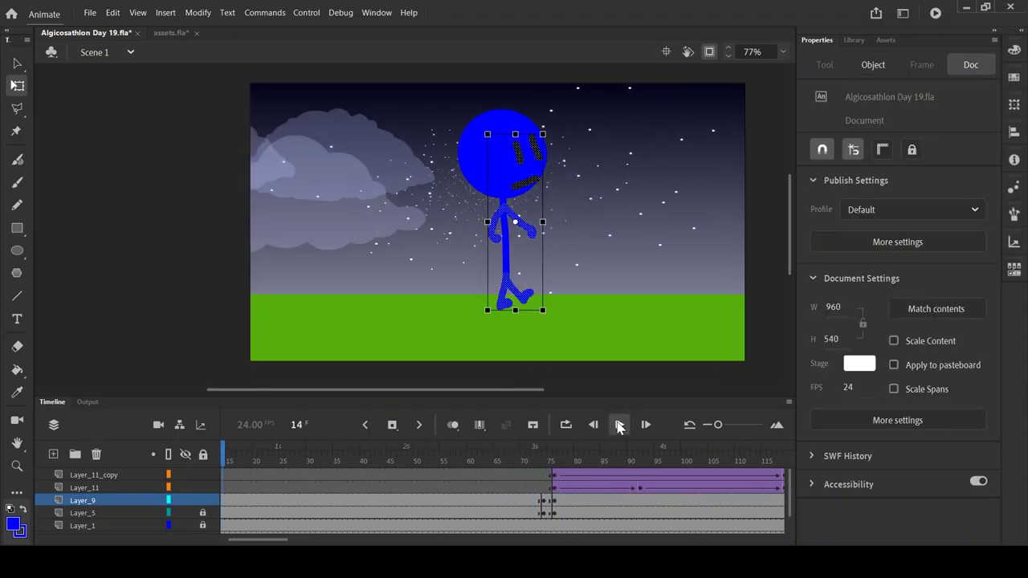
left_click(618, 424)
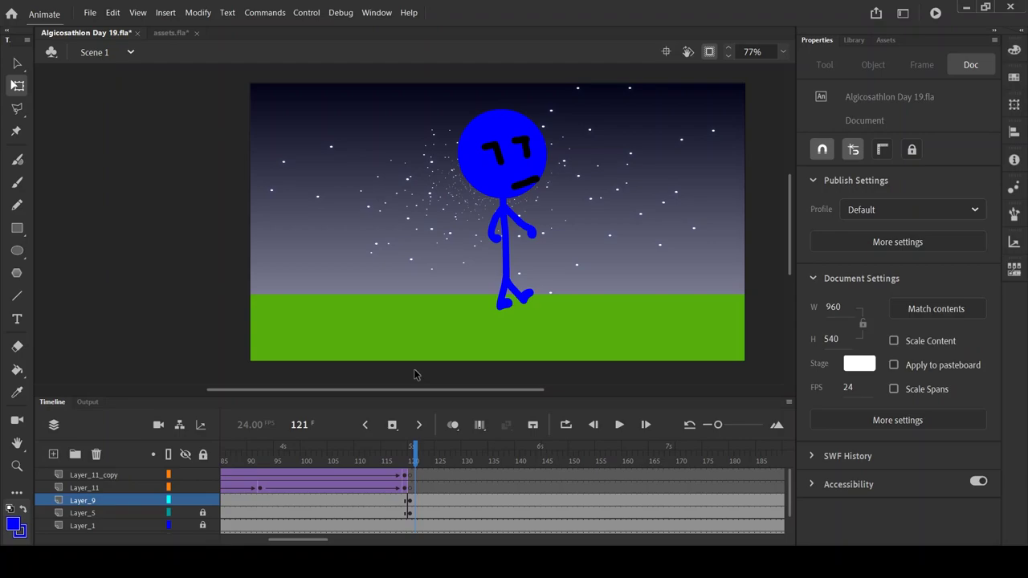
Place the Purple Head symbol just outside the stage's right edge at frame 120 on Layer_9.
left_click_drag(359, 483, 356, 390)
left_click(853, 39)
left_click(859, 257)
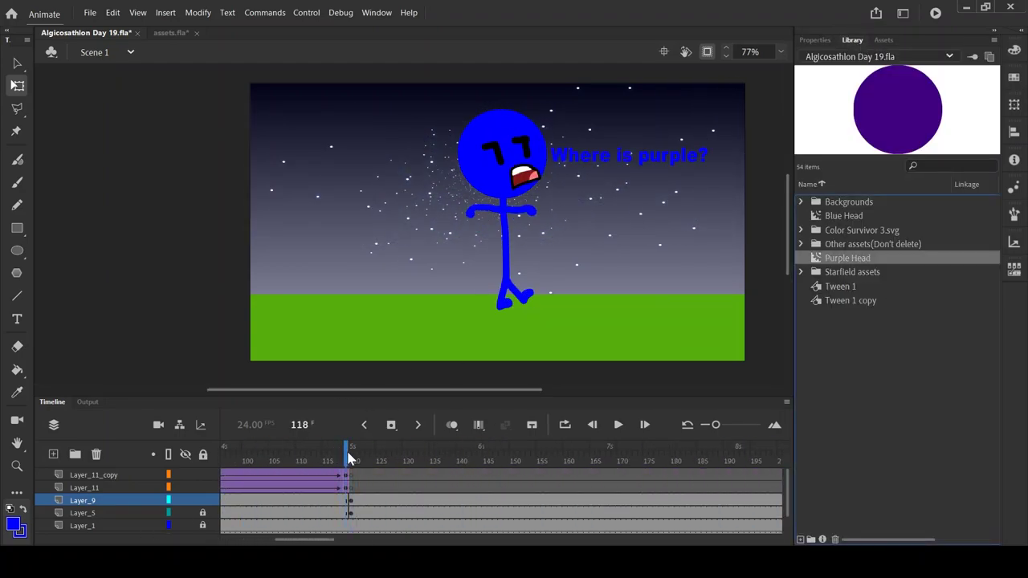
left_click_drag(826, 98, 771, 145)
key("ctrl+shift+w")
key("ctrl+=")
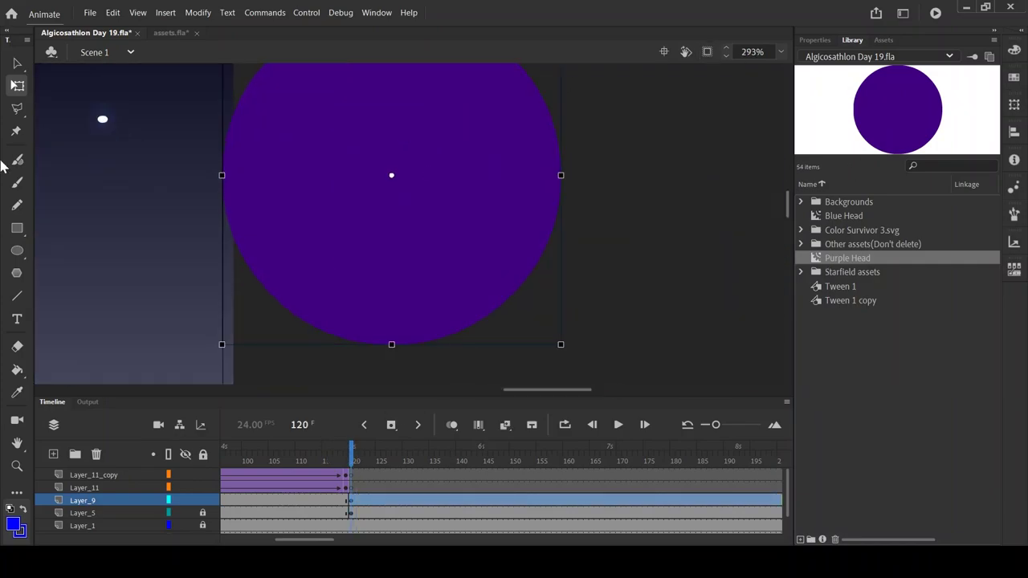
Paint angular black eyes on the left side of the purple head with the brush on Layer_9.
key("ctrl+e")
key("ctrl+e")
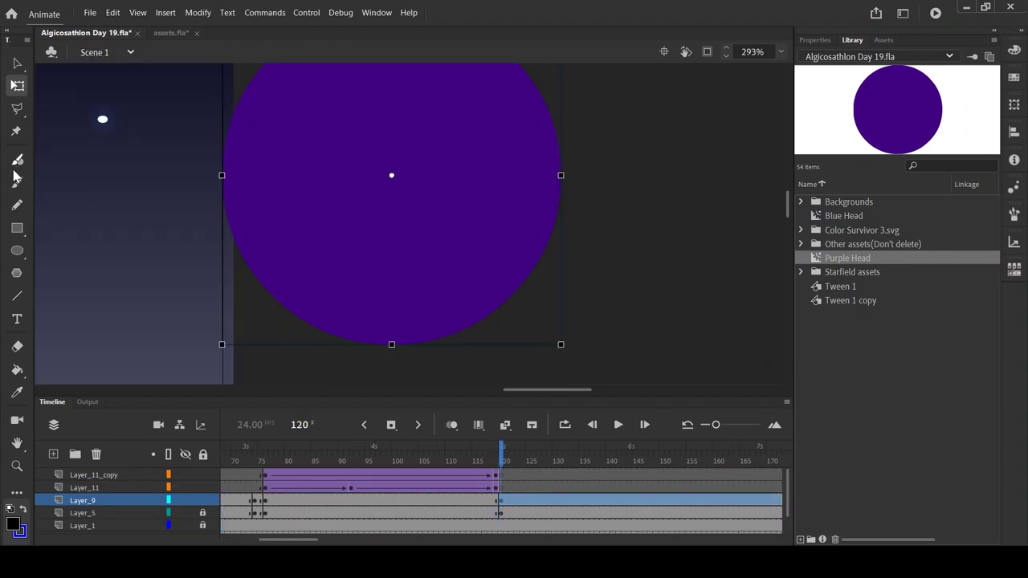
key("ctrl+-")
key("ctrl+=")
key("q")
key("ctrl+-")
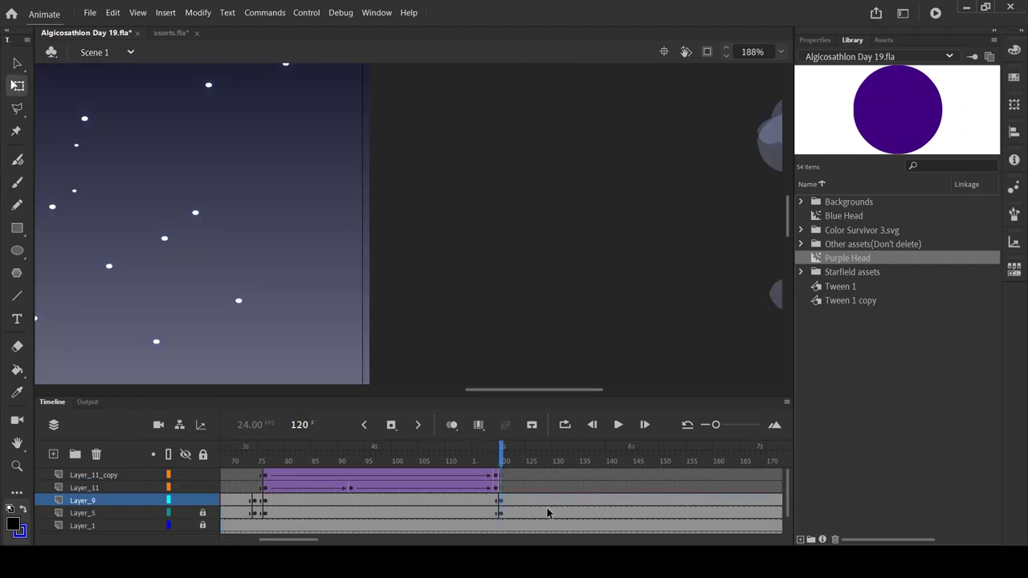
left_click(557, 512)
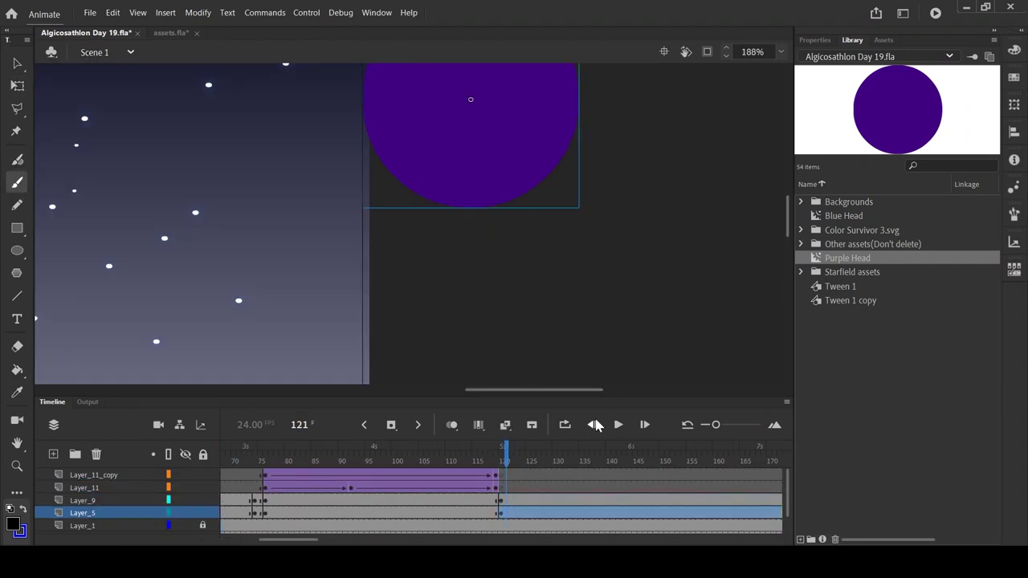
left_click(96, 500)
scroll(455, 119, "down", 2)
scroll(456, 119, "up", 3)
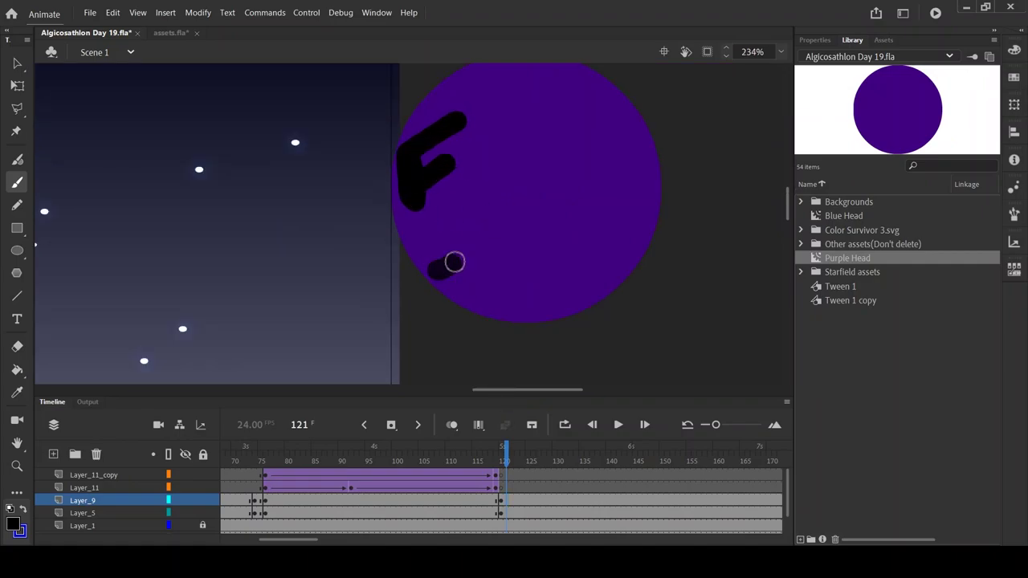
key("q")
scroll(418, 265, "up", 1)
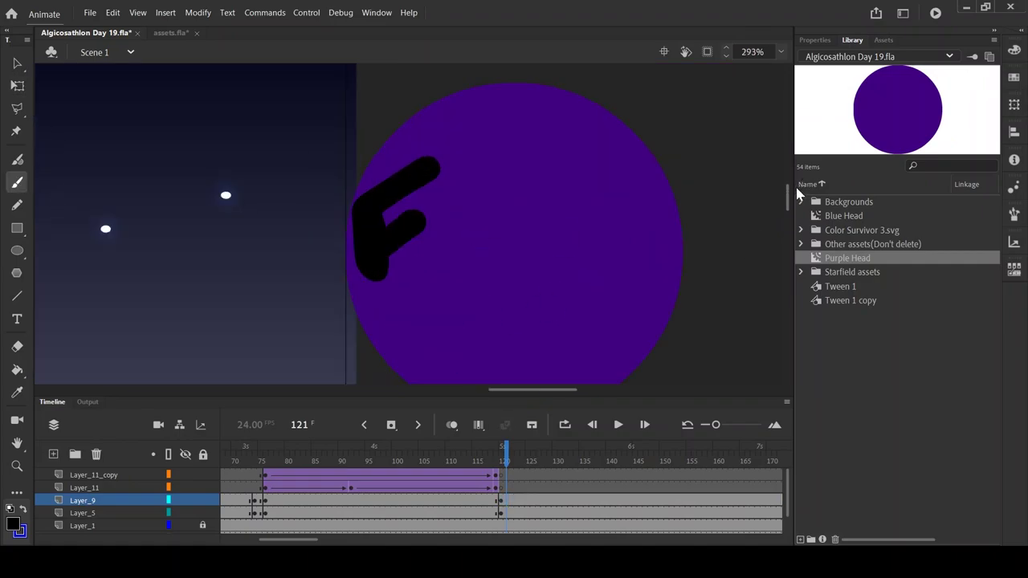
Set the classic brush size to 8 for the purple head's mouth.
left_click(812, 40)
type("5")
scroll(533, 220, "up", 5)
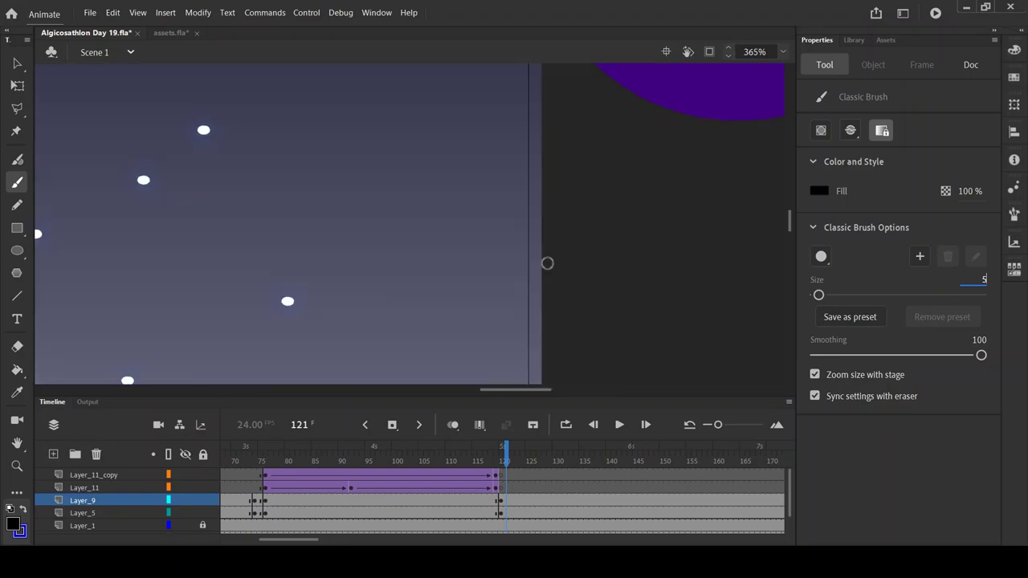
scroll(794, 287, "down", 2)
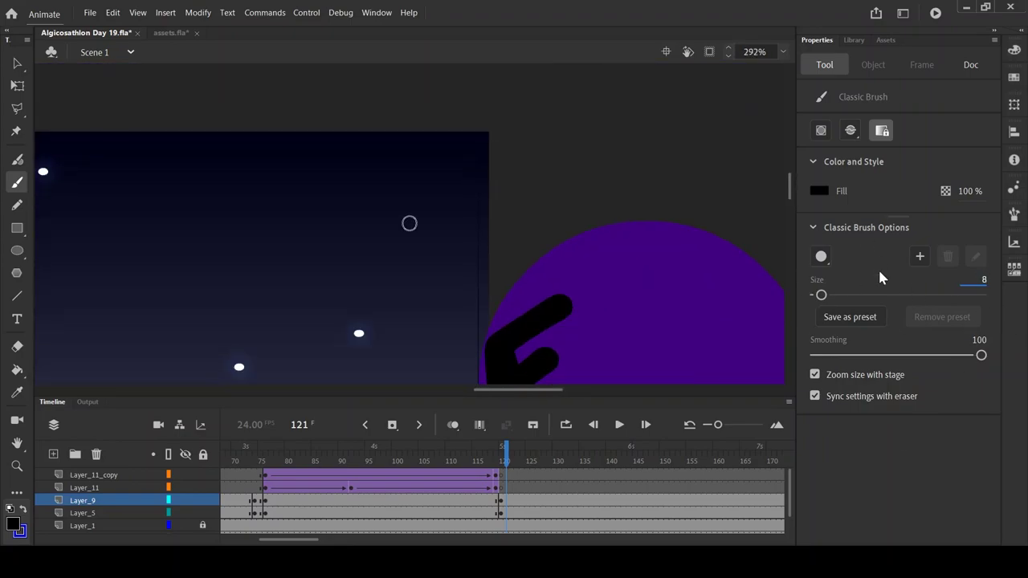
Try a black open-mouth outline with an inner line on the purple head's lower left side and delete it.
scroll(583, 262, "down", 6)
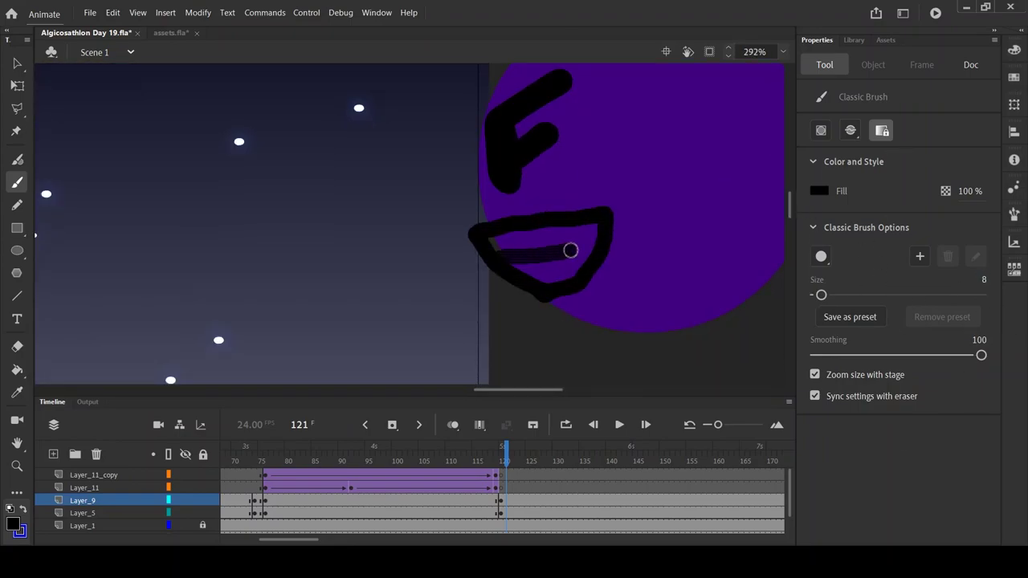
left_click(15, 56)
left_click(592, 257)
key("Delete")
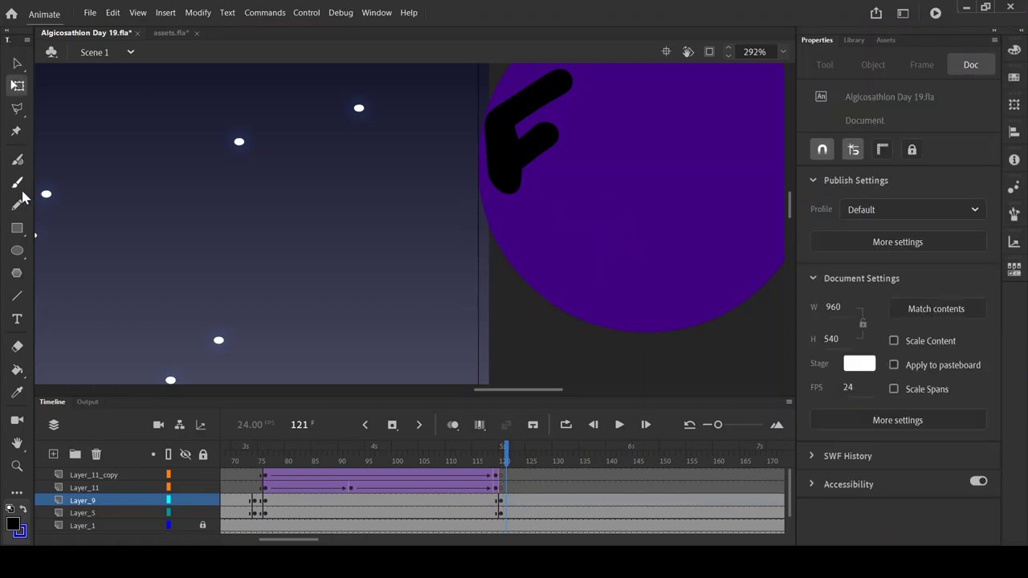
Paint a new black open-mouth outline on the purple head and try red and white fills inside it.
key("b")
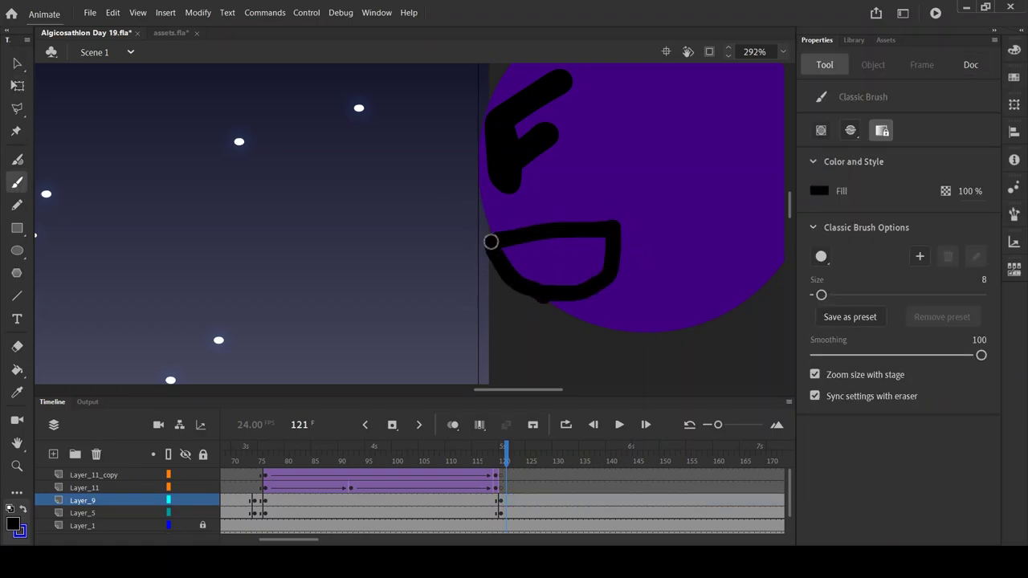
left_click(17, 369)
left_click(555, 258)
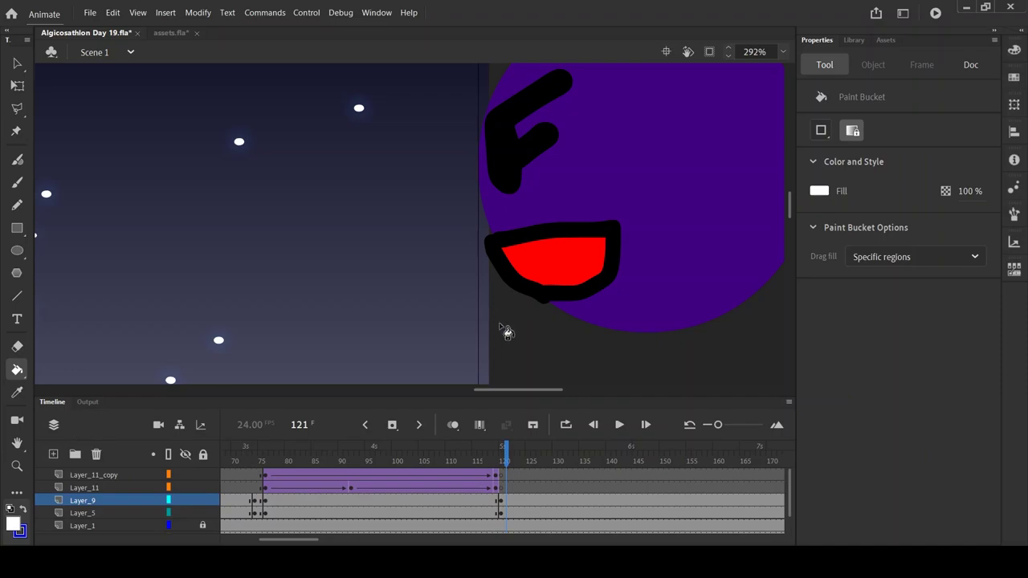
left_click(555, 259)
Move the mouth outline fully inside the purple head and fill its interior white.
key("q")
left_click(551, 259)
left_click_drag(551, 260, 562, 258)
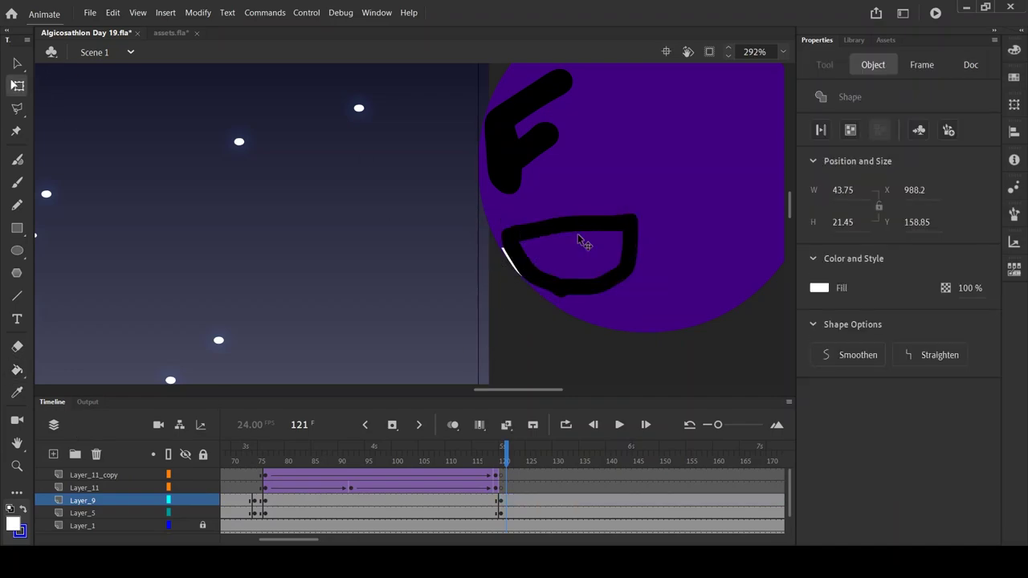
key("ctrl+z")
key("k")
left_click(562, 258)
key("b")
key("ctrl+minus")
key("ctrl+minus")
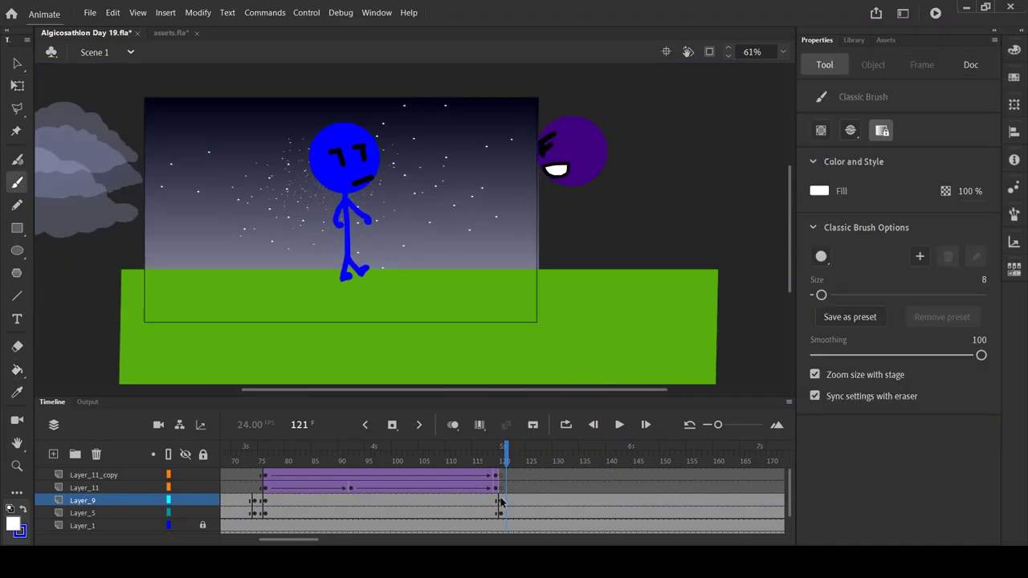
Paint a purple torso and arms beneath the purple head with the brush at frame 129.
key("Return")
key("Return")
scroll(595, 155, "up", 5)
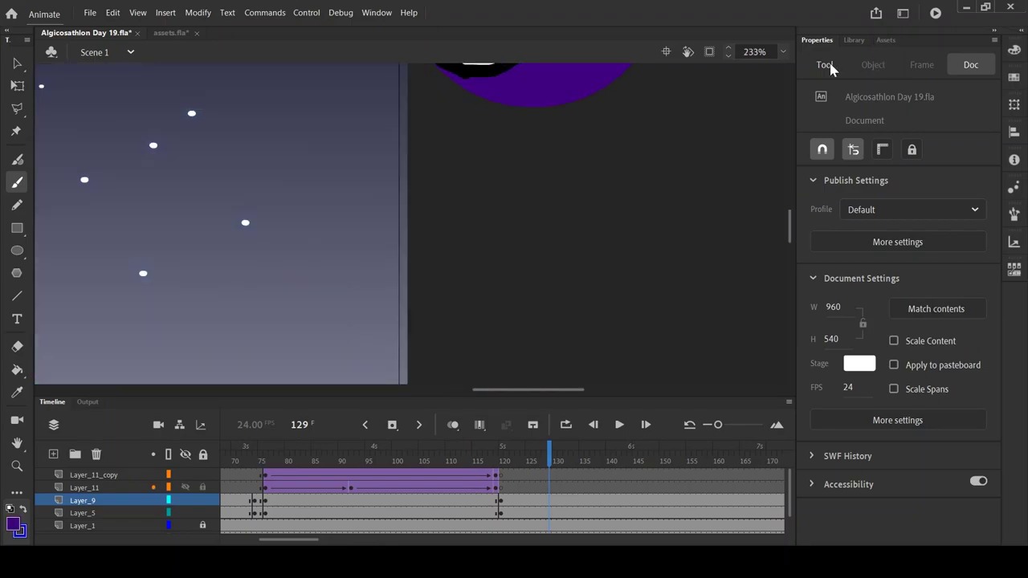
scroll(409, 222, "down", 3)
scroll(577, 194, "up", 2)
mouse_move(572, 187)
left_mouse_down()
mouse_move(576, 214)
mouse_move(507, 179)
left_mouse_up()
scroll(604, 176, "up", 2)
scroll(628, 247, "down", 5)
Switch to assets.fla, search its library for "run" and inspect the Run Cycle symbols.
left_click(170, 32)
type("run")
double_click(843, 216)
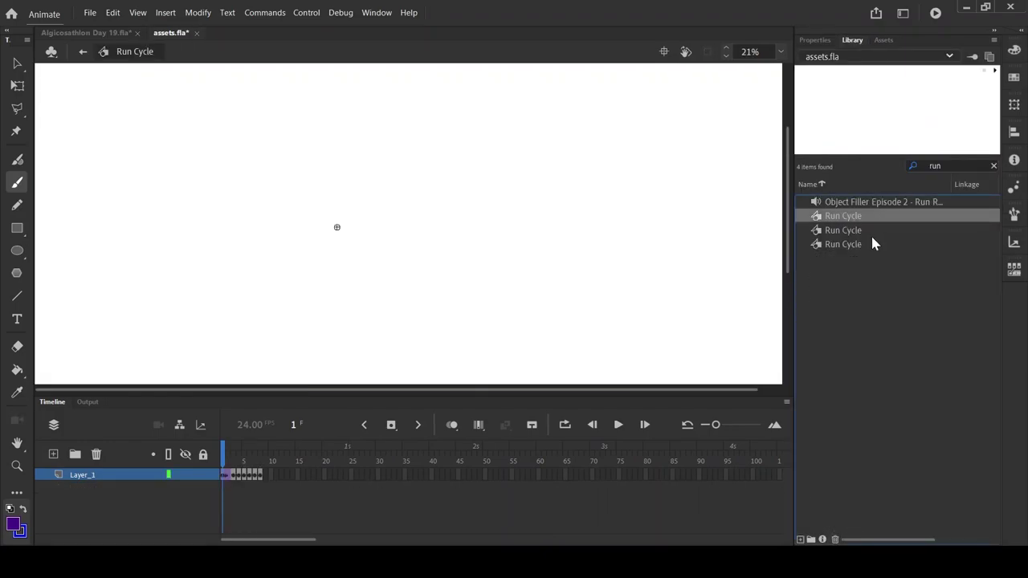
left_click(843, 230)
left_click(843, 244)
left_click(260, 454)
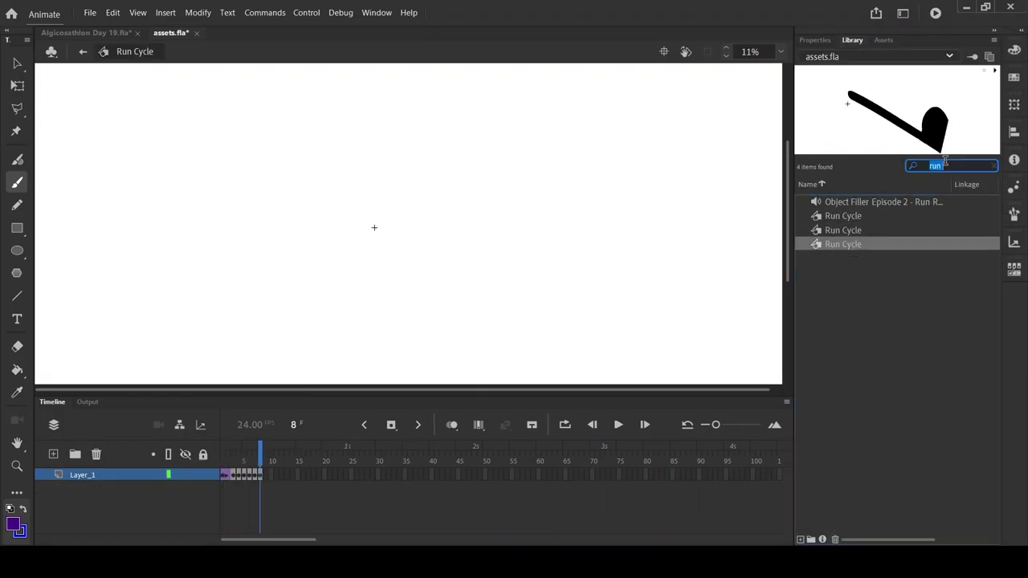
Clear the library search and open the Two Leg Walk symbol in the animated double legs folder.
key("BackSpace")
left_click(848, 372)
double_click(912, 387)
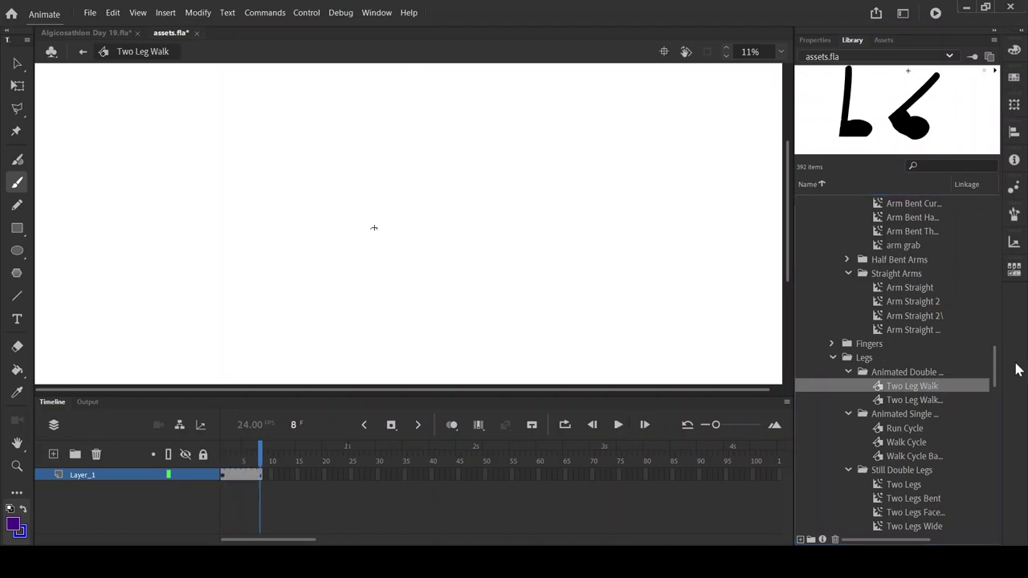
Return to Algicosathlon Day 19.fla and paste the black walking legs near the purple figure at frame 129.
left_click(86, 32)
scroll(424, 217, "down", 2)
scroll(727, 166, "up", 3)
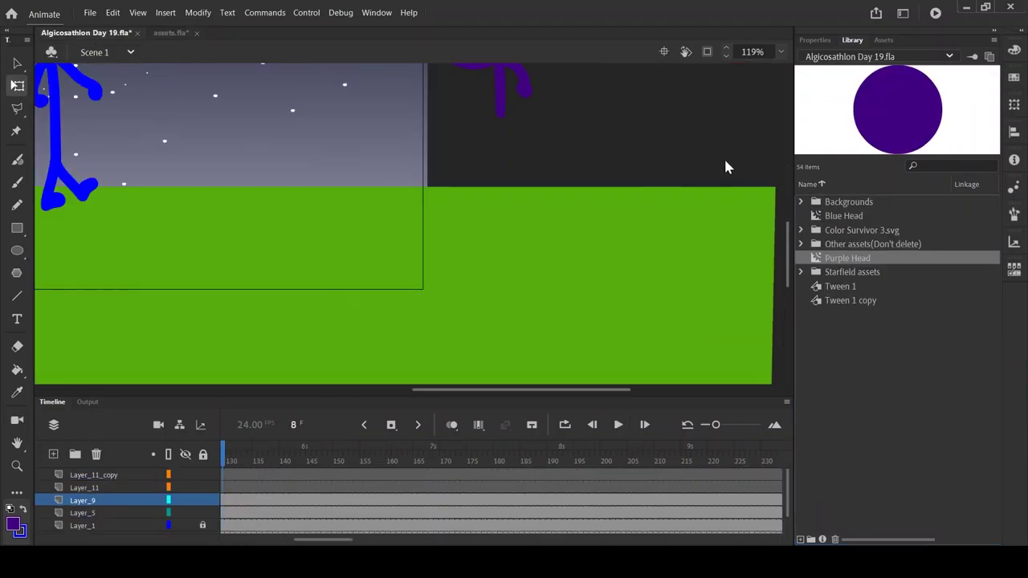
scroll(372, 131, "down", 3)
scroll(371, 131, "up", 2)
scroll(378, 228, "down", 2)
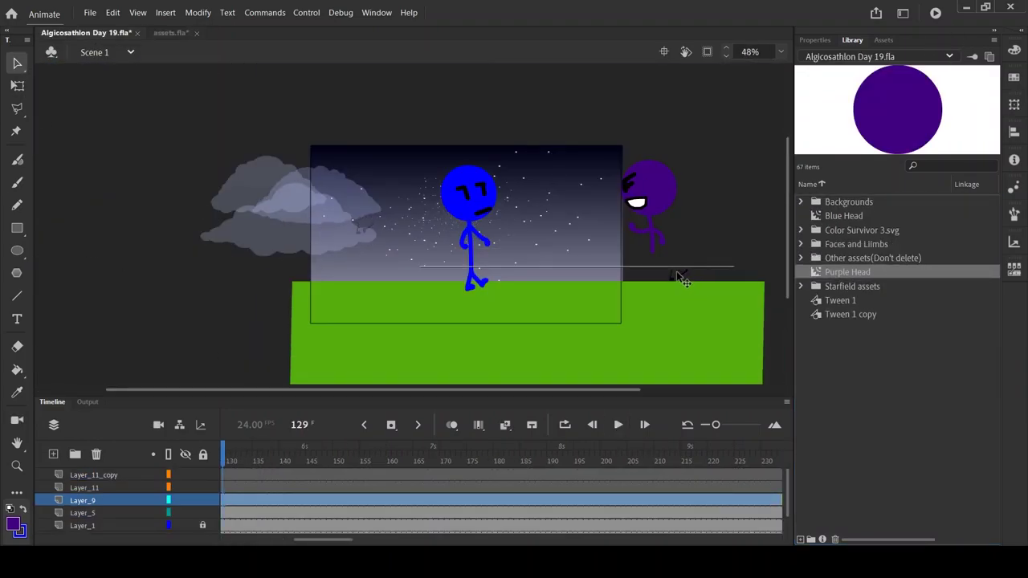
Try transforming the black walking legs to the right of the purple torso and undo it.
scroll(681, 278, "up", 5)
key("q")
left_click(501, 209)
mouse_move(500, 209)
left_mouse_down()
mouse_move(569, 257)
mouse_move(664, 259)
left_mouse_up()
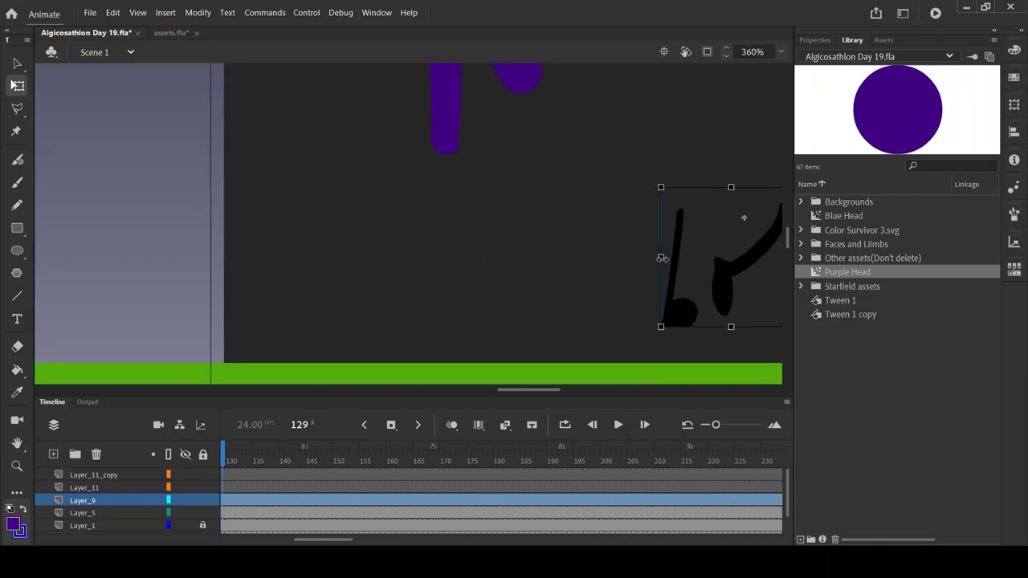
key("ctrl+z")
key("ctrl+z")
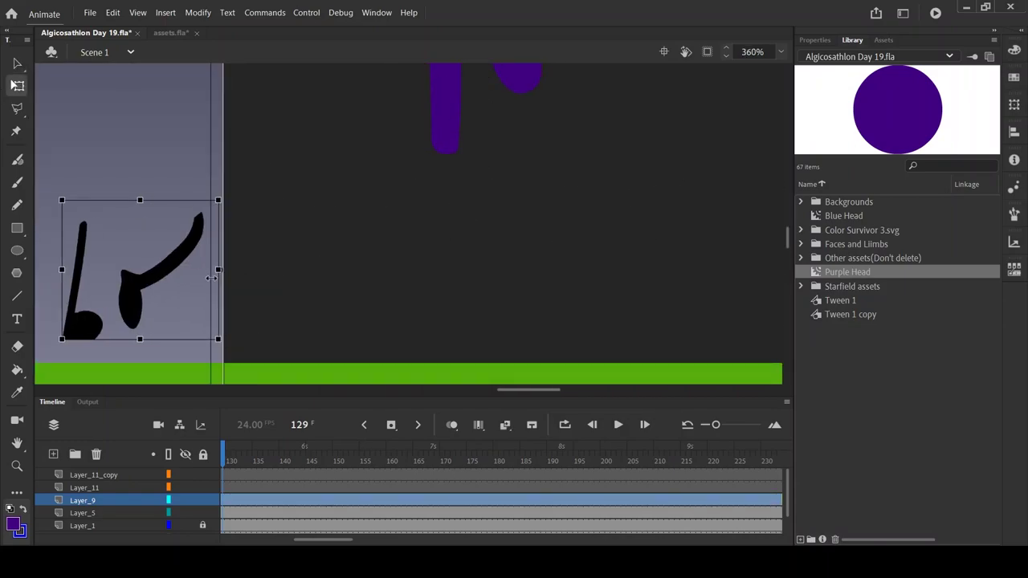
Move the black walking legs directly beneath the purple torso.
left_click_drag(196, 245, 434, 245)
key("ctrl+z")
key("ctrl+y")
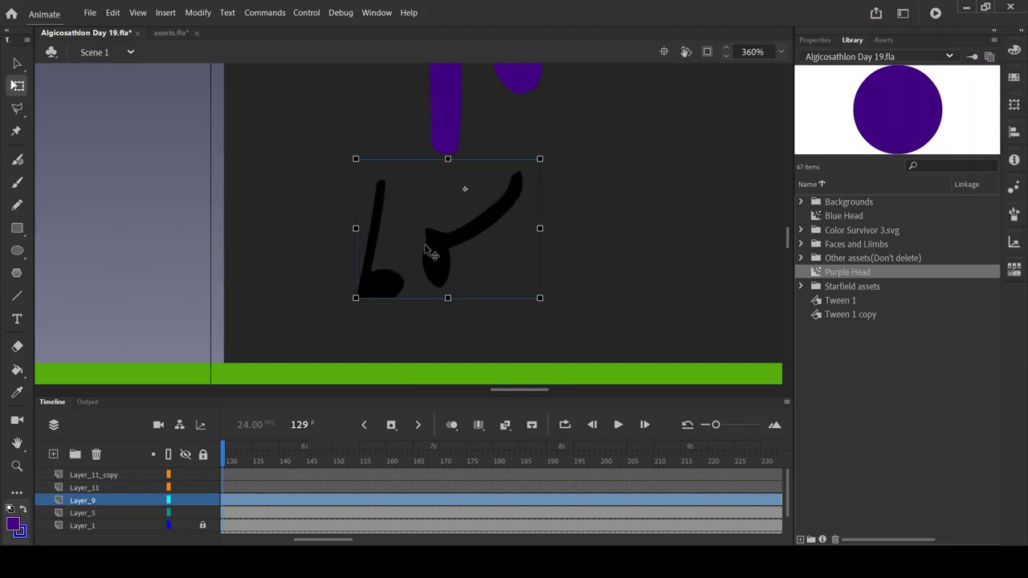
Open the Two Leg Walk symbol beneath the purple torso and play through its walking frames.
double_click(370, 273)
key("period")
key("period")
key("period")
key("period")
key("period")
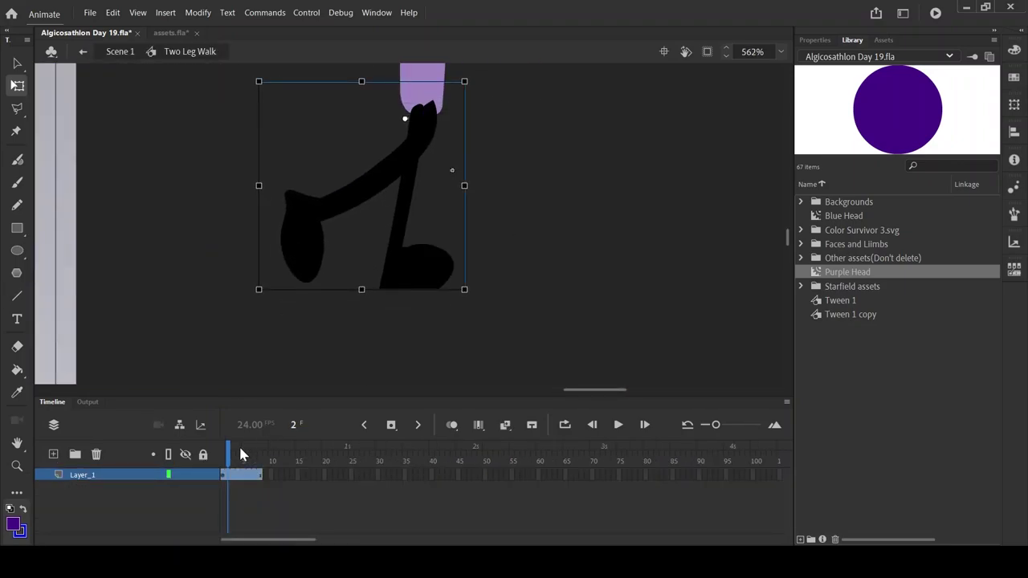
key("Return")
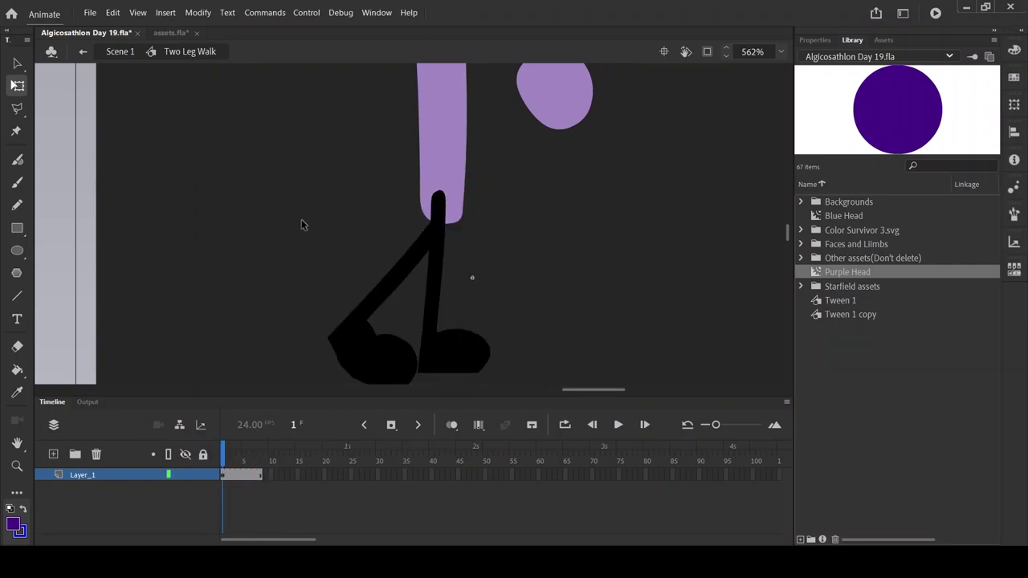
Tint the black walking legs dark purple (64, 0, 128) at 93%.
left_click(816, 40)
left_click(898, 315)
left_click(883, 365)
left_click_drag(929, 356, 969, 353)
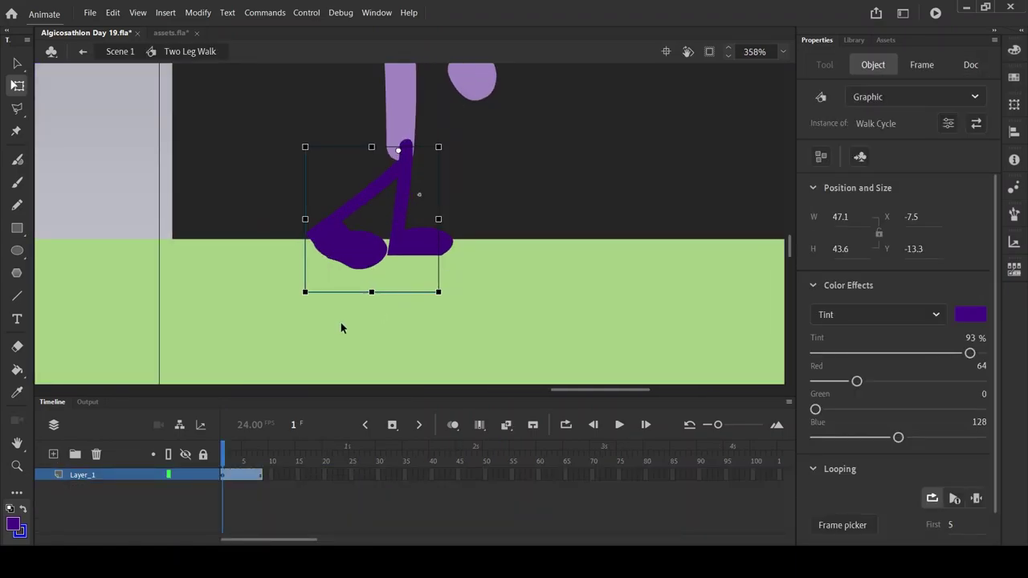
Flip the purple walking legs to face left and align them with the torso's lower end, checking the walk cycle frame by frame.
key("ctrl+z")
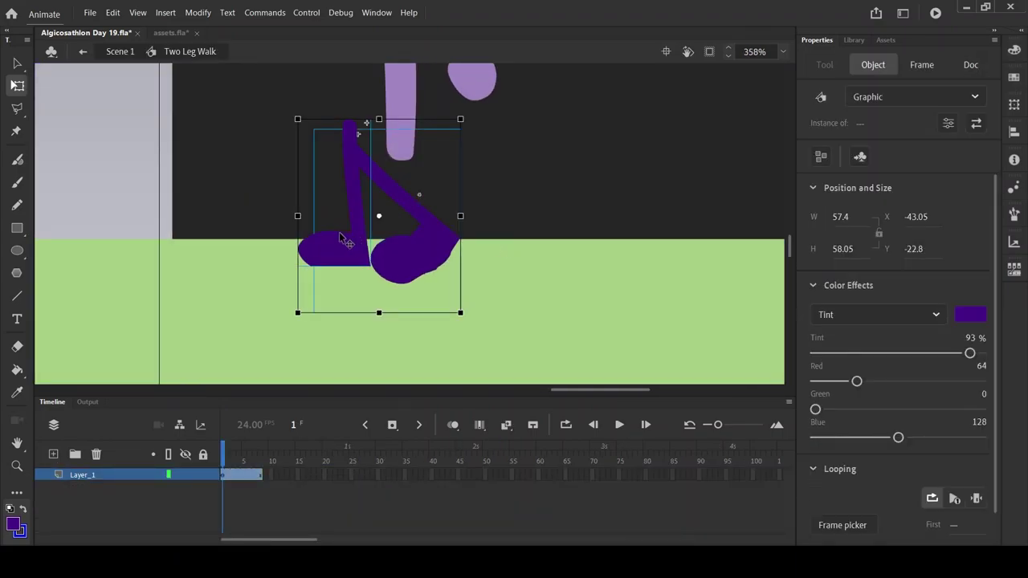
key("period")
left_click(245, 182)
left_click(509, 237)
key("period")
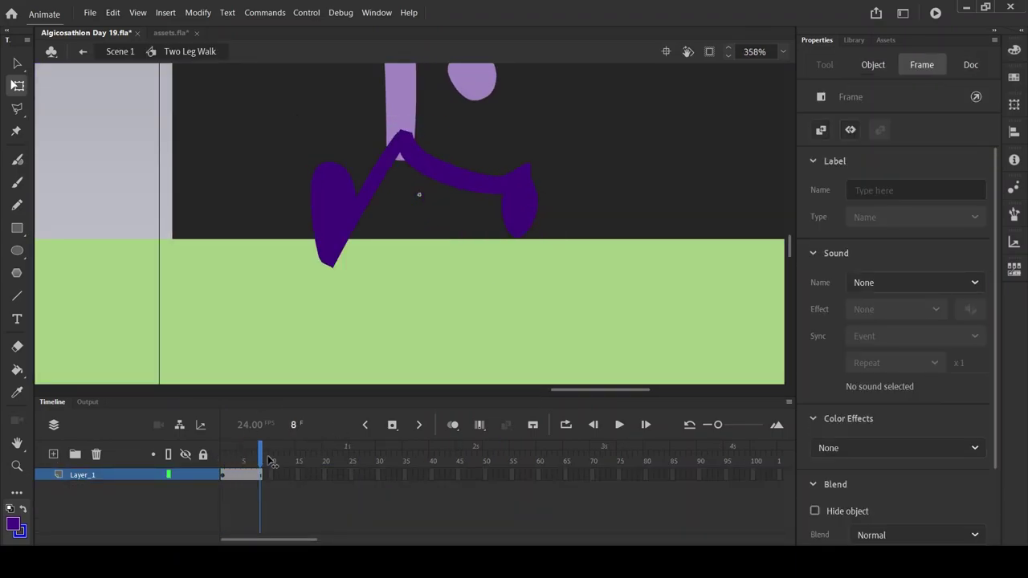
left_click(507, 217)
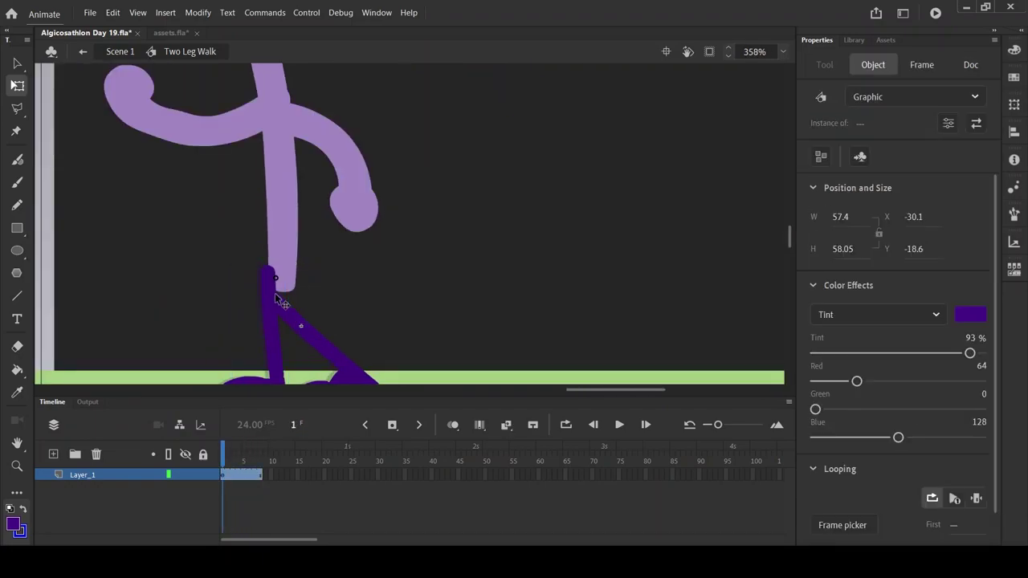
key("period")
left_click(321, 331)
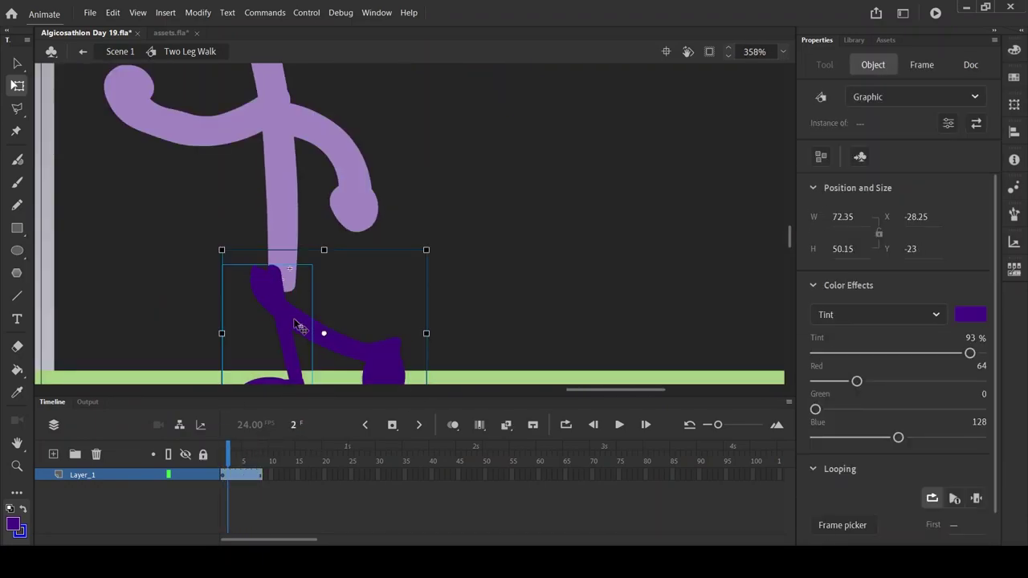
key("period")
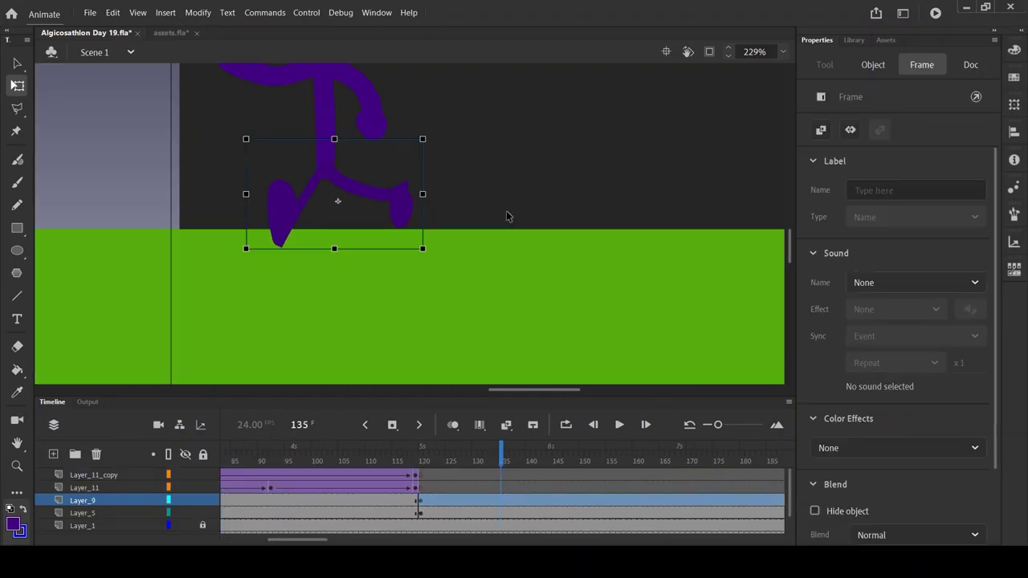
Move the detached black eye piece onto the purple figure's eye at the face's front edge.
left_click(438, 116)
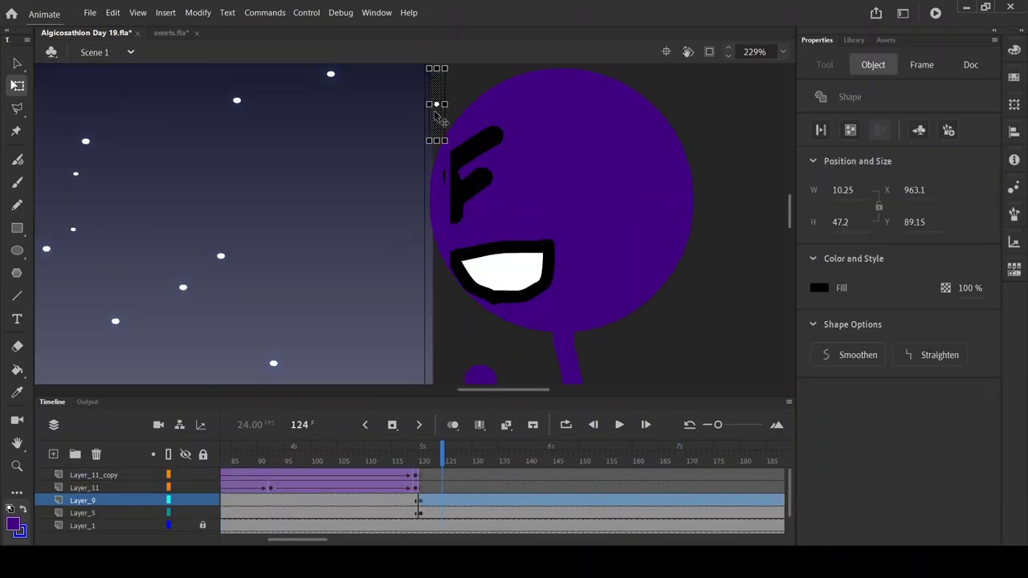
scroll(449, 200, "up", 3)
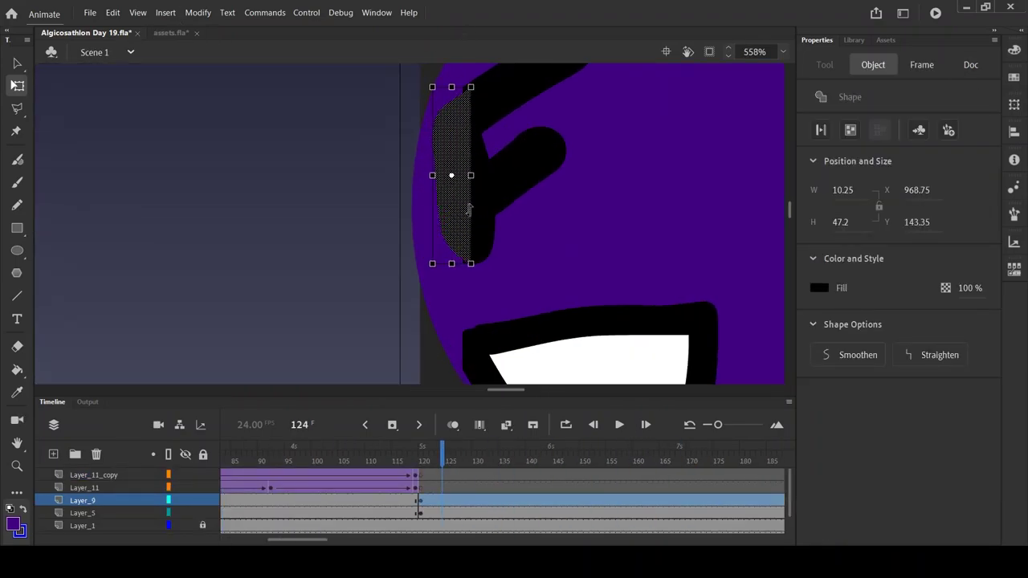
scroll(458, 209, "down", 4)
left_click(466, 209)
Convert the whole purple figure into a movie clip named "Purple running but getting nowhere" and open it for editing.
scroll(482, 209, "down", 4)
left_click(484, 217, "shift")
scroll(565, 227, "up", 2)
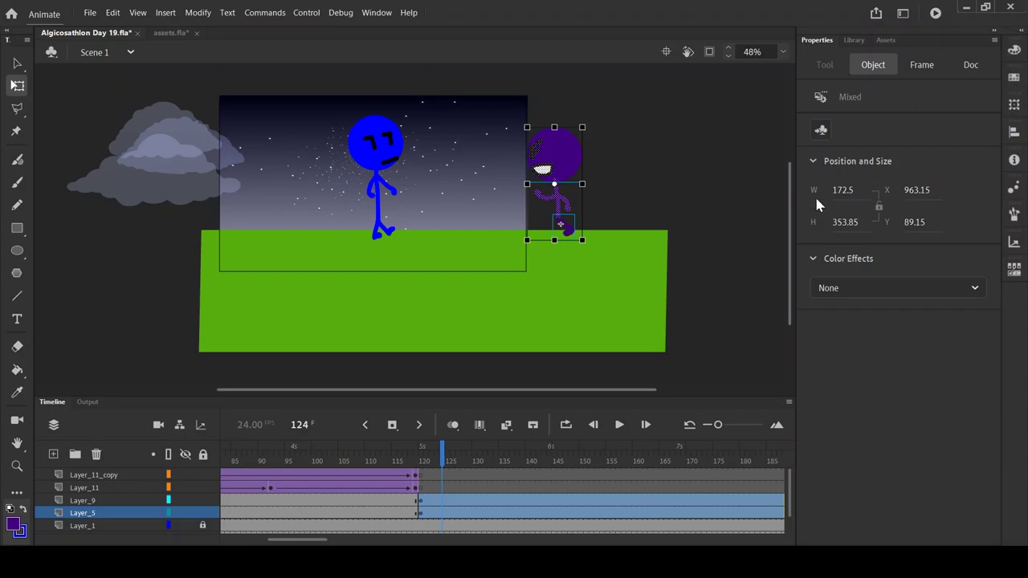
left_click(418, 500)
double_click(551, 157)
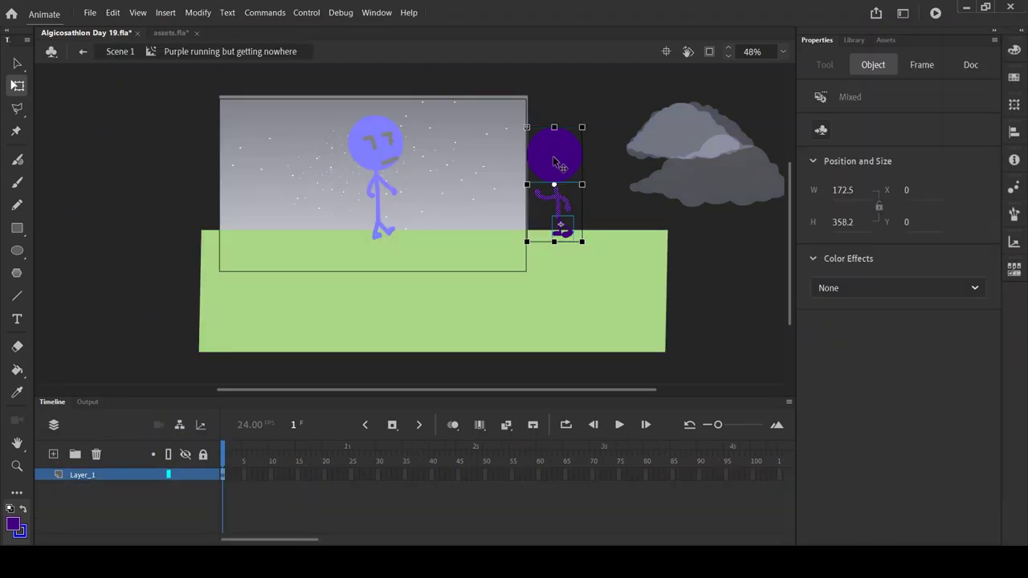
Place the purple head on a new layer beneath the face features and return to Scene 1.
scroll(493, 155, "up", 2)
left_click(494, 155)
key("Delete")
key("ctrl+z")
scroll(592, 117, "up", 1)
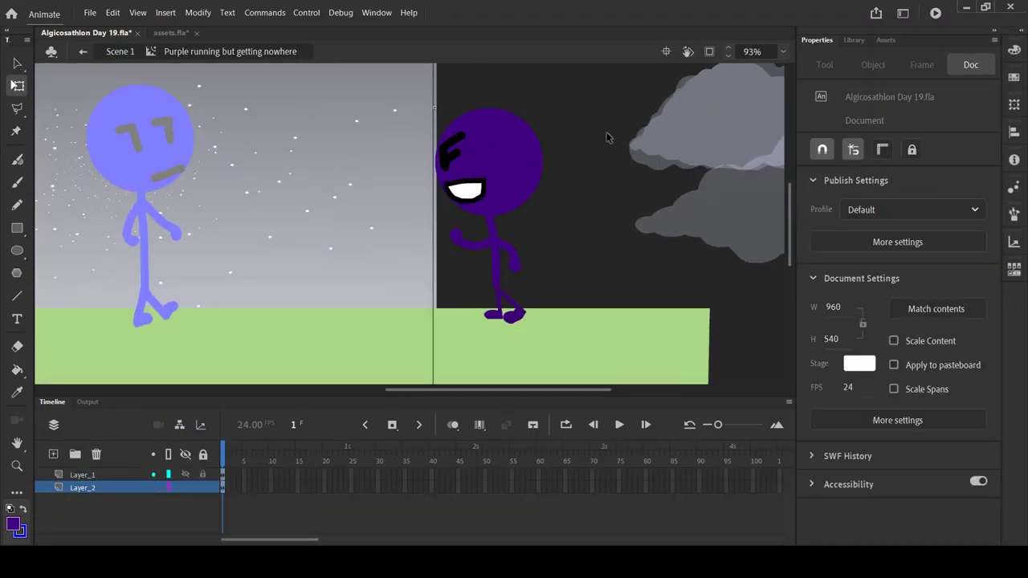
left_click(83, 52)
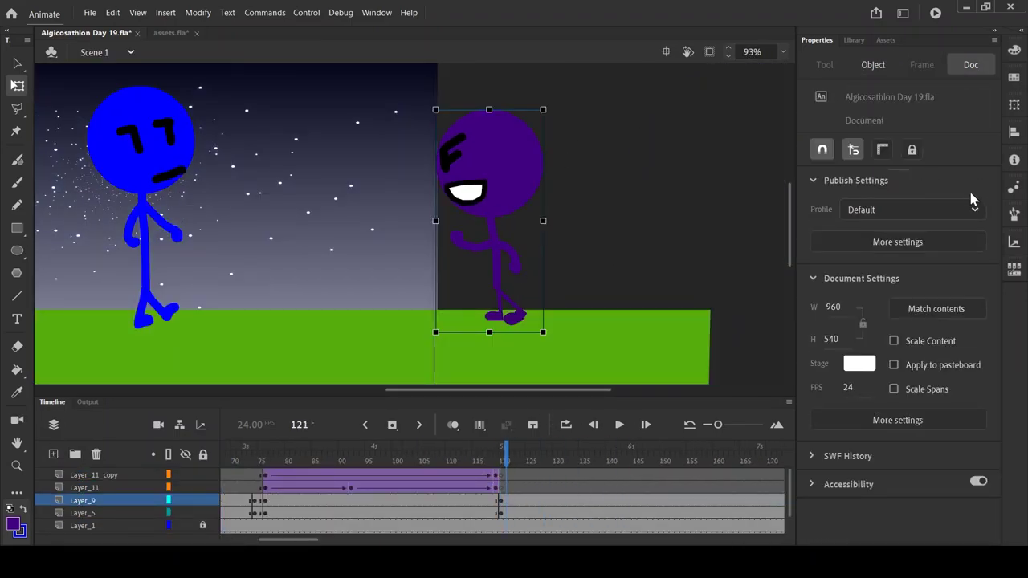
Try the Subtract blend mode on the purple movie clip and set it back to Normal.
left_click(873, 66)
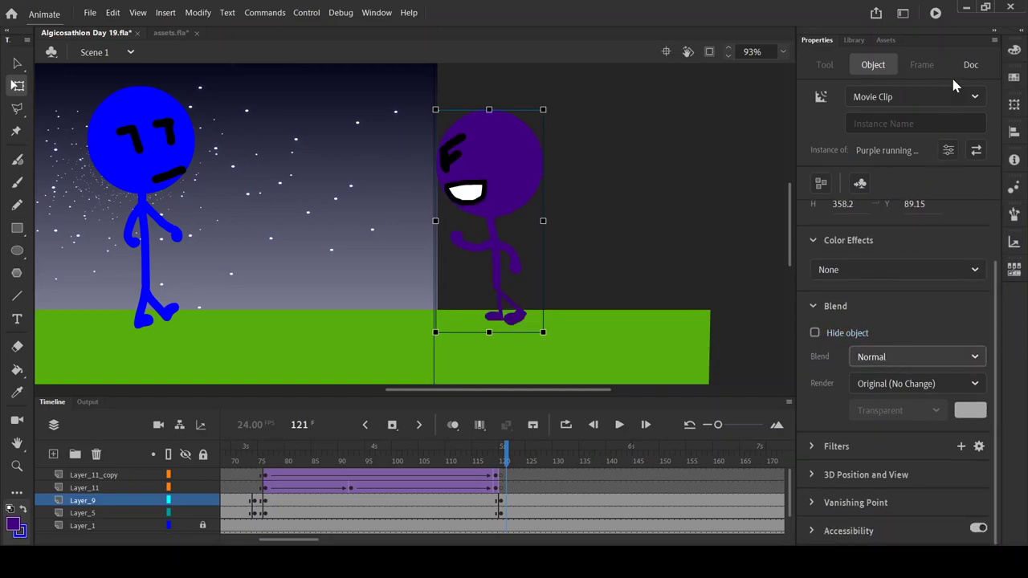
scroll(876, 354, "down", 9)
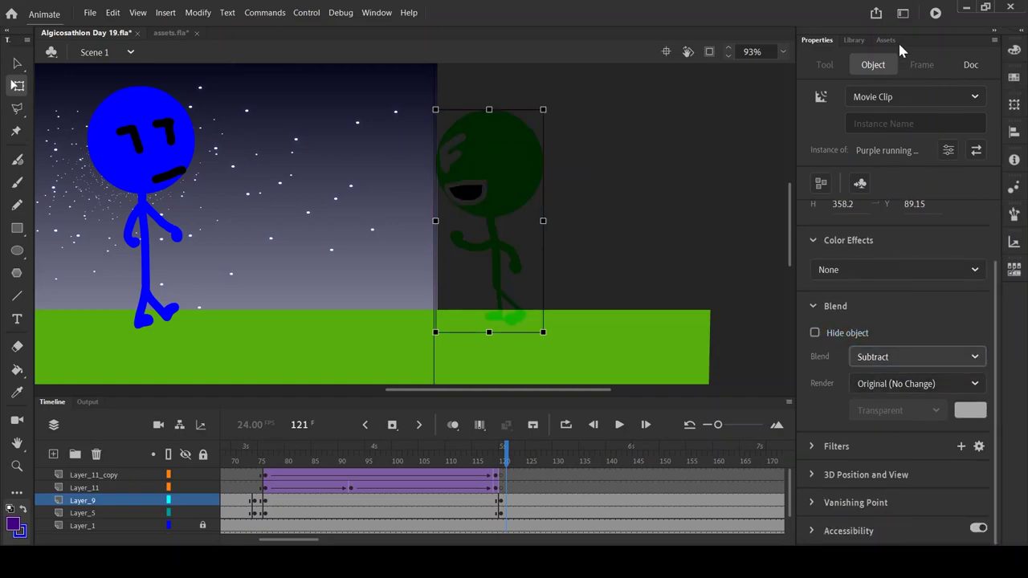
scroll(919, 357, "up", 9)
left_click(922, 378)
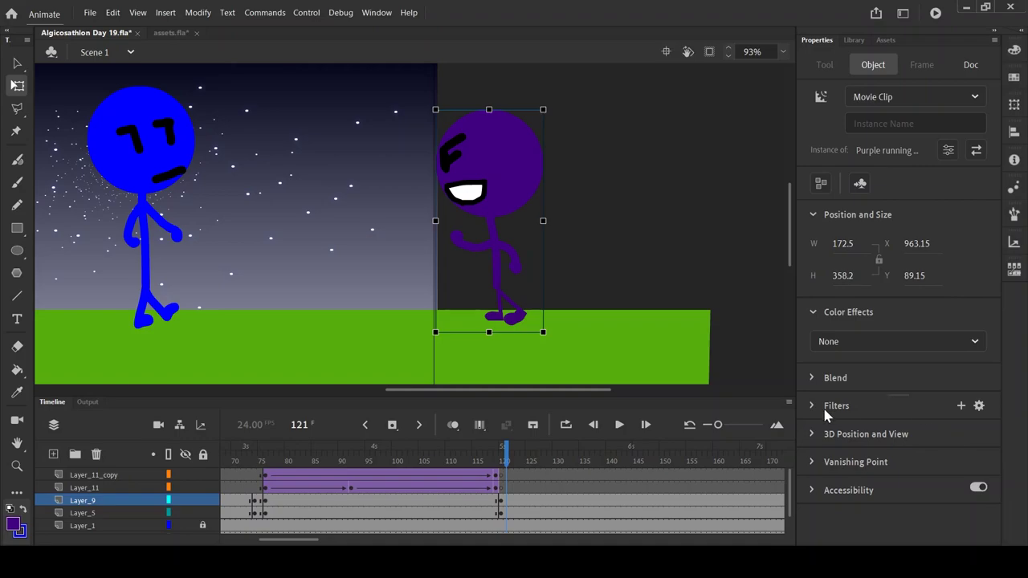
Add a Blur filter to the purple movie clip with Blur X 20 and Blur Y 10.
left_click(958, 409)
left_click(921, 282)
scroll(922, 446, "down", 1)
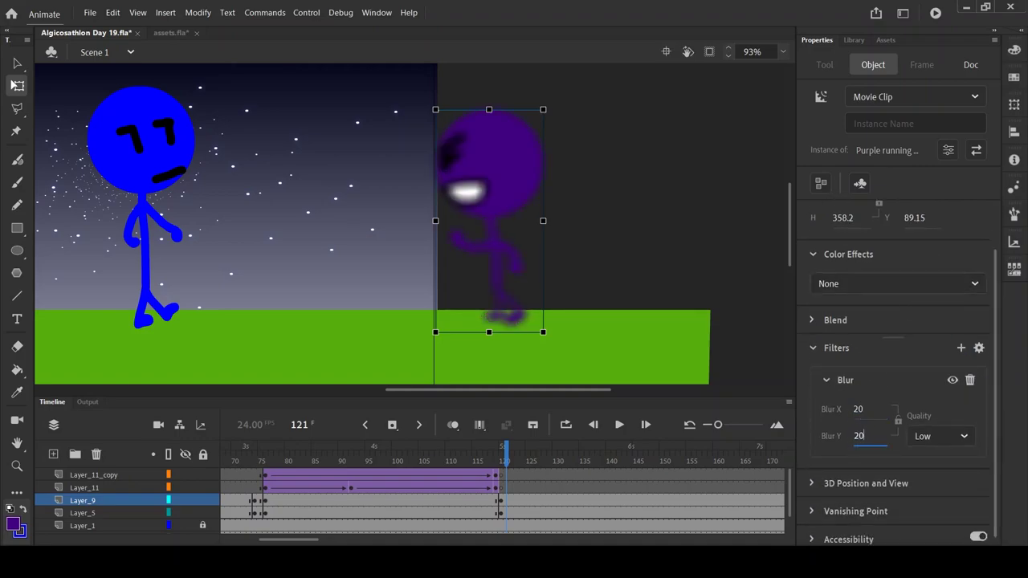
left_click(530, 187)
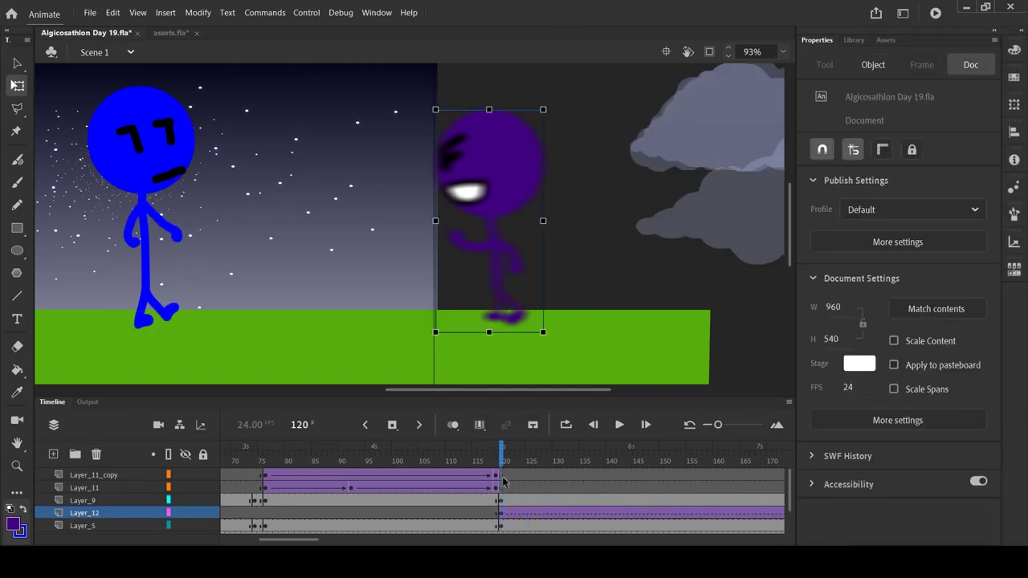
Create a classic tween on Layer_12 from frame 120 to 169 that carries the purple figure across and off the stage's left side.
left_click_drag(500, 447, 610, 154)
scroll(610, 154, "down", 2)
left_click(179, 191)
left_click(341, 513)
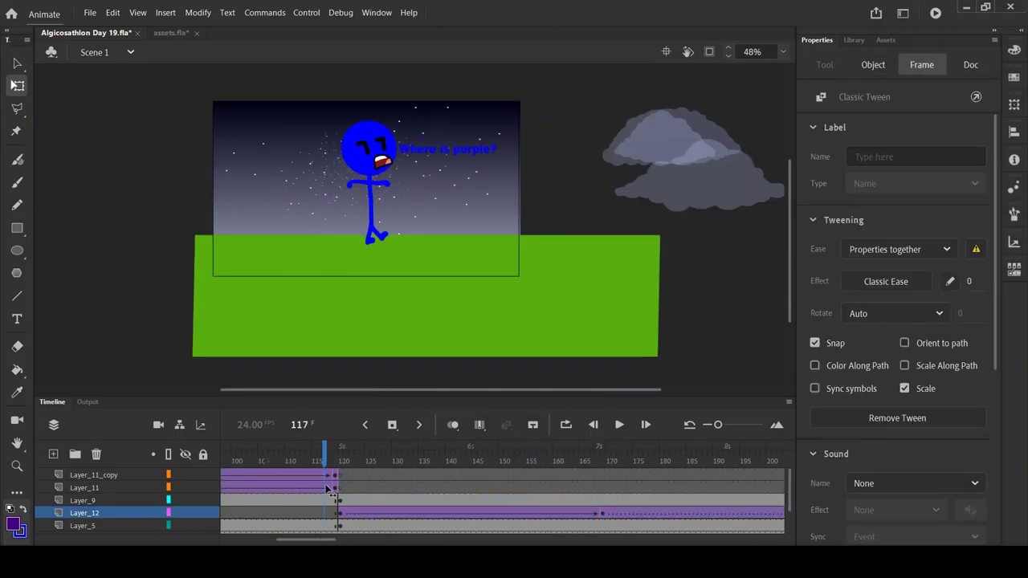
Play back the tween and flip the purple figure to face right at frame 170, just outside the stage's left edge.
left_click(619, 424)
left_click_drag(644, 479, 503, 461)
left_click(197, 177)
scroll(193, 178, "up", 3)
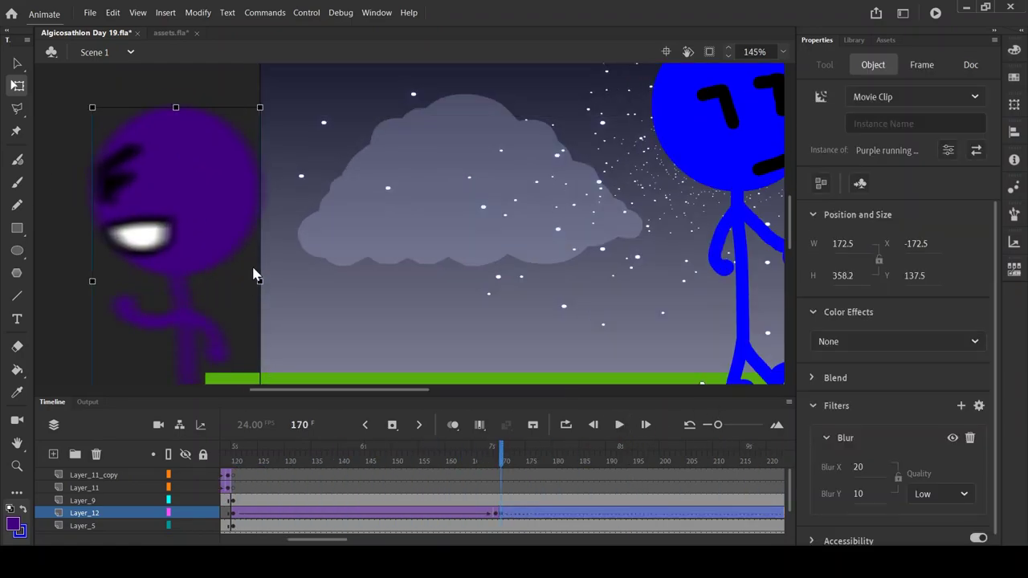
scroll(357, 216, "down", 5)
scroll(266, 237, "up", 2)
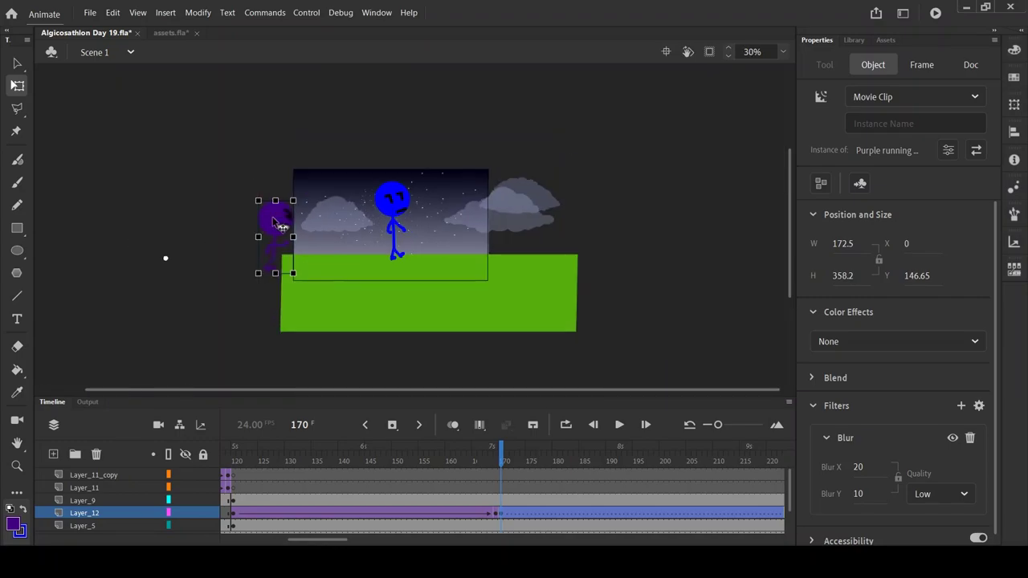
Add a keyframe at frame 191 and tween the purple figure from the stage's left edge to the blue figure.
left_click(619, 512)
left_click(615, 460)
scroll(410, 232, "up", 5)
Move Layer_12 above Layer_9 and set the purple figure's Blur X and Blur Y to 0 at frame 191.
left_click(415, 255)
left_click_drag(120, 512, 120, 498)
left_click_drag(887, 466, 857, 500)
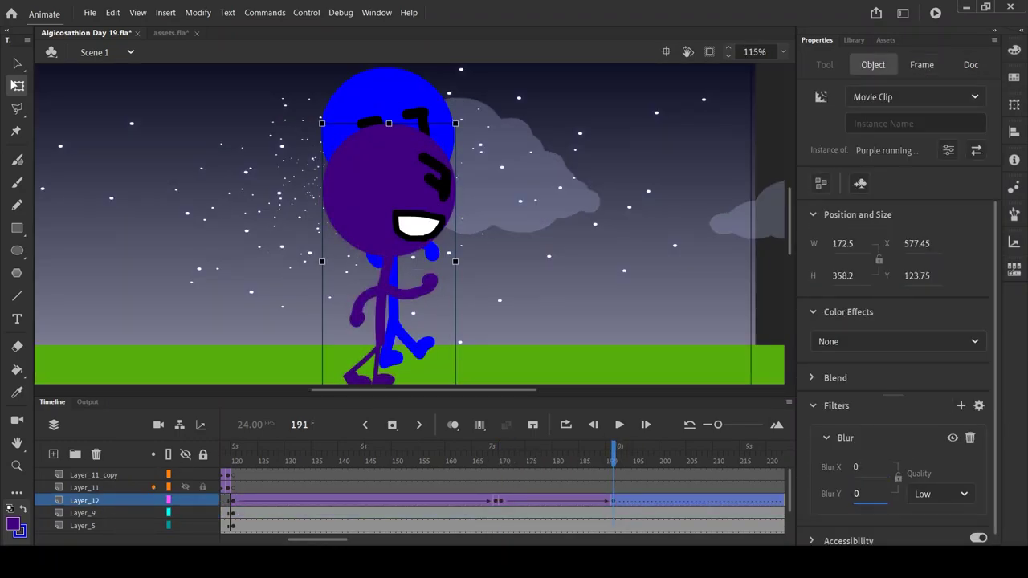
Play back the run and shift the purple figure left at frame 192 to stand beside the blue figure.
left_click(618, 424)
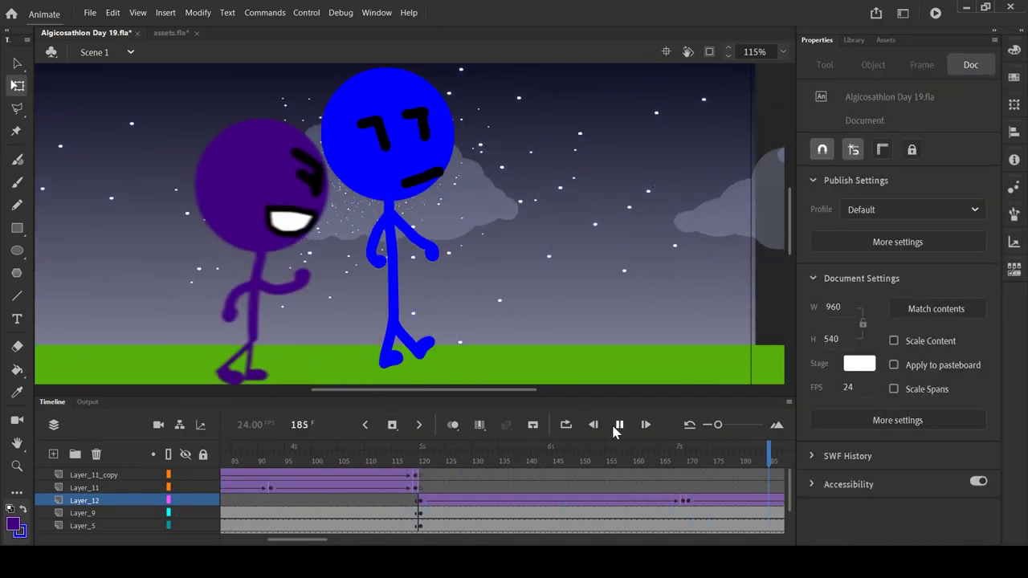
left_click(247, 456)
left_click(399, 211)
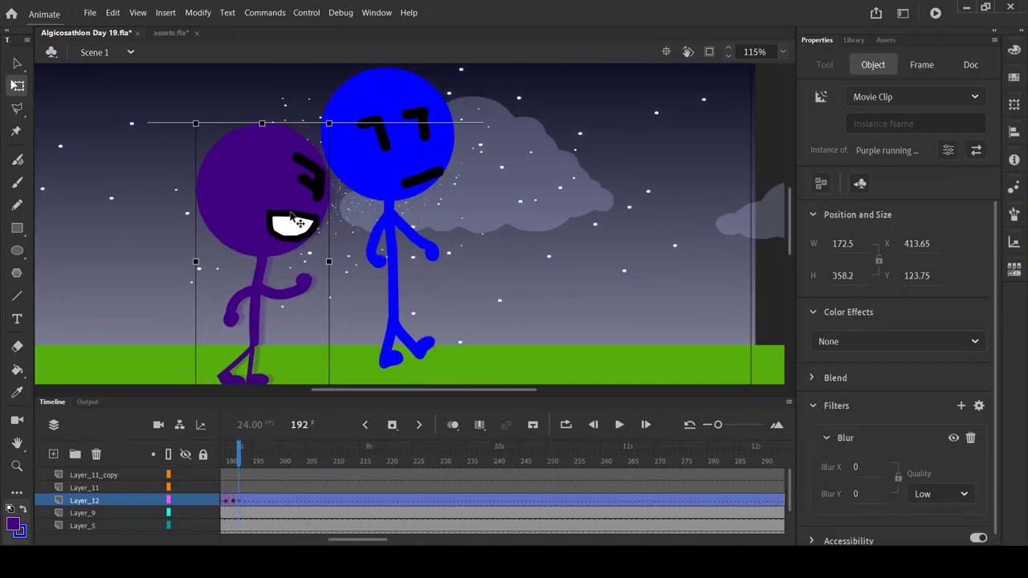
scroll(400, 210, "up", 3)
scroll(399, 210, "down", 5)
left_click(345, 500)
Undo and redo the last changes to the purple figure, and play back its run toward the blue figure.
key("ctrl+z")
key("ctrl+z")
key("ctrl+z")
key("ctrl+y")
key("ctrl+y")
key("ctrl+y")
key("Return")
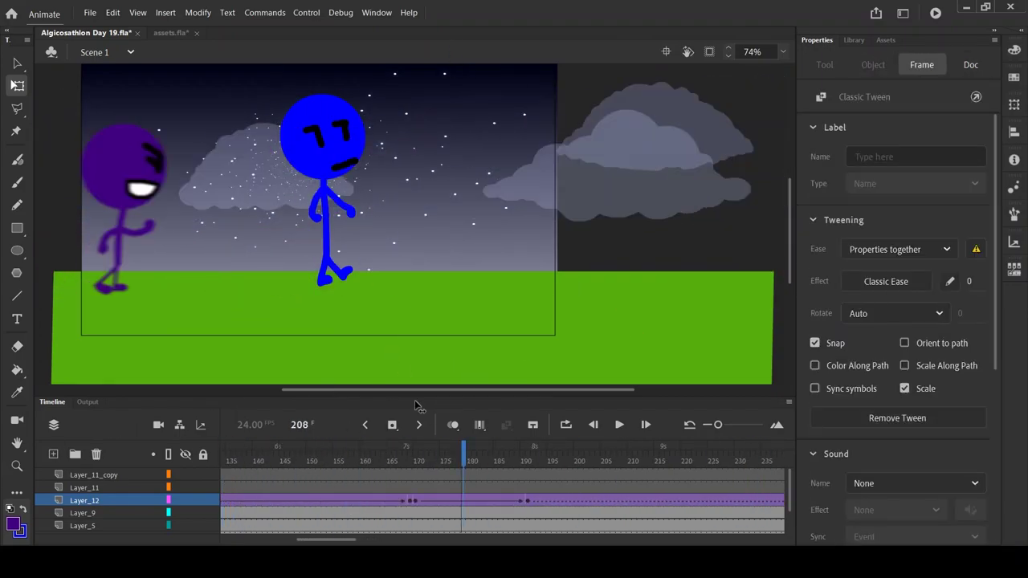
key("Return")
Keyframe the purple figure beside the blue figure at frame 192 and remove the tween that follows.
left_click(248, 193)
left_click(248, 193)
key("ctrl+z")
key("ctrl+z")
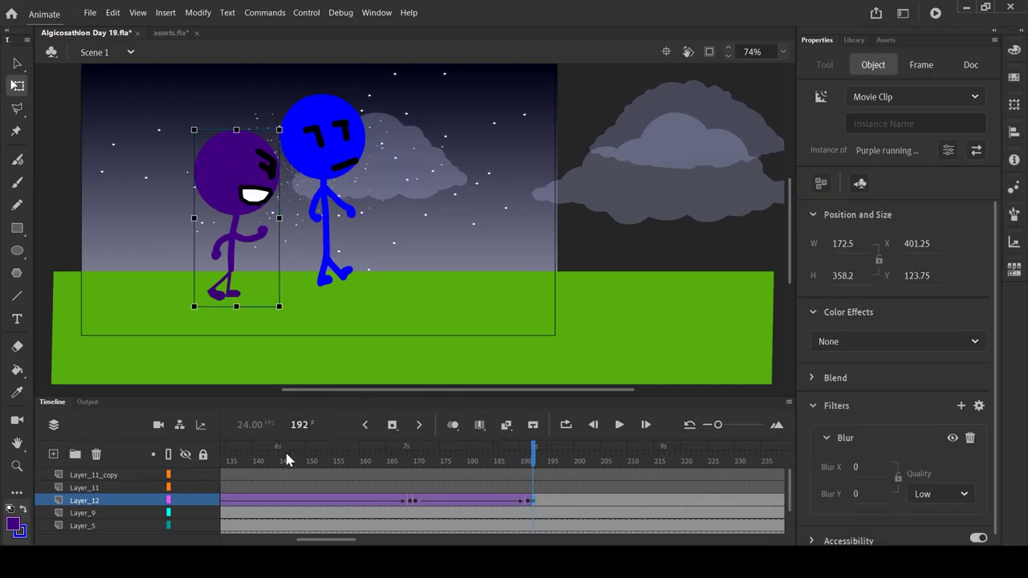
Open the purple figure's movie clip from frame 170 and extend both of its layers to frame 8.
key("ctrl+z")
key("ctrl+z")
key("ctrl+z")
key("ctrl+z")
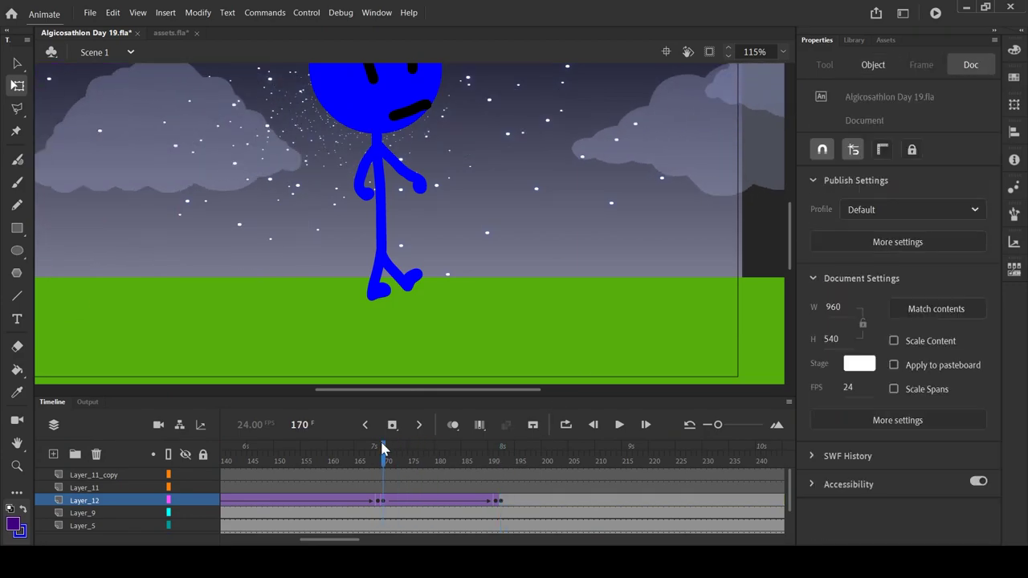
key("ctrl+z")
key("ctrl+z")
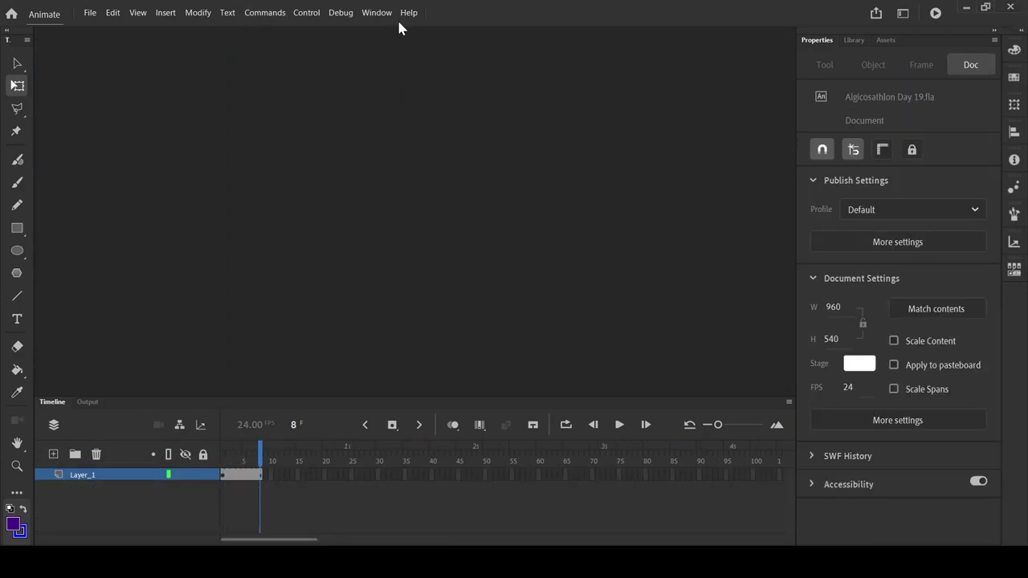
key("ctrl+z")
key("ctrl+z")
key("ctrl+z")
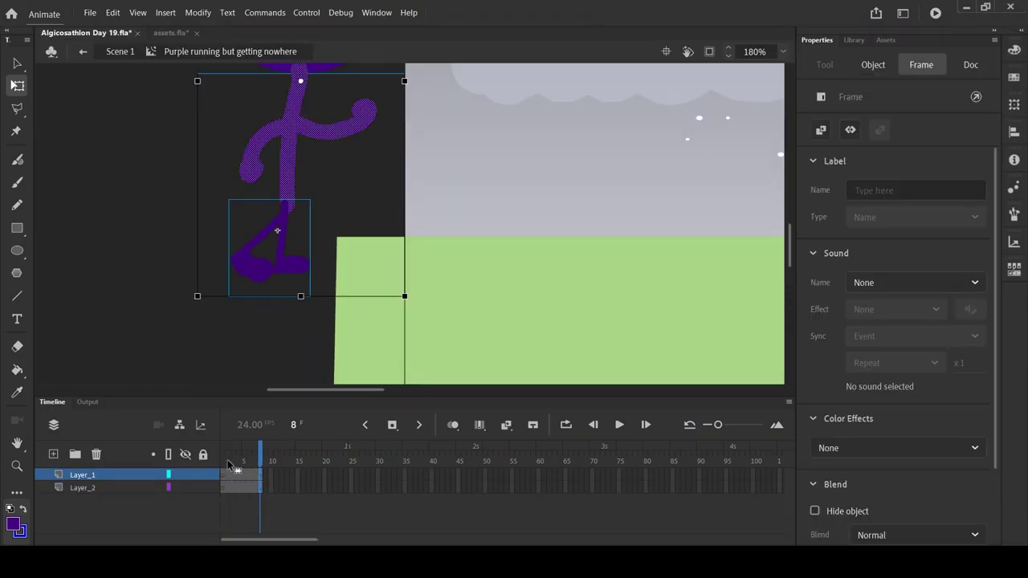
Return to Scene 1, duplicate the standing purple figure's movie clip as "Purple running but getting nowhere copy" and open the copy.
key("ctrl+z")
key("ctrl+z")
key("ctrl+z")
key("ctrl+z")
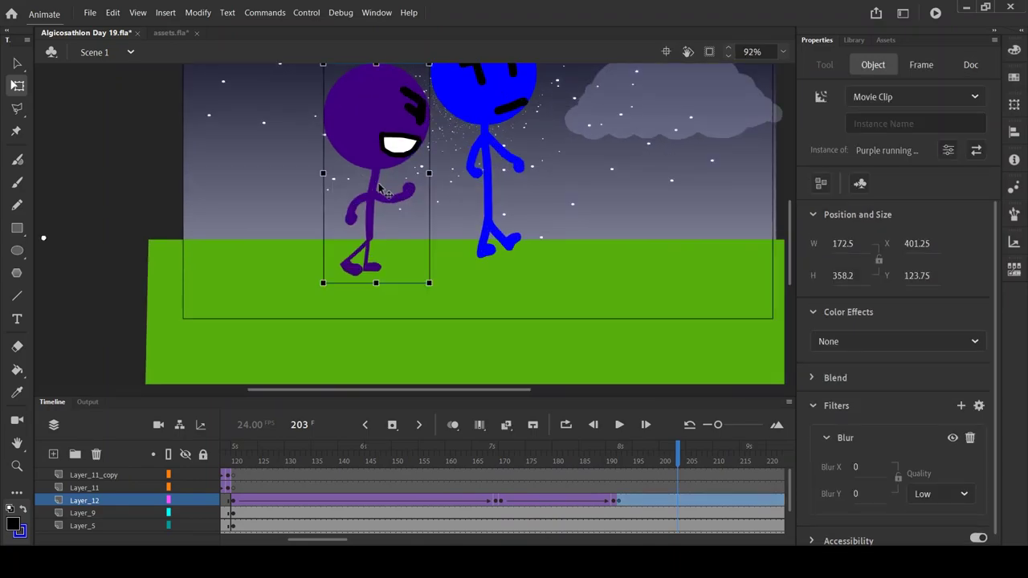
key("ctrl+z")
key("ctrl+z")
key("ctrl+z")
key("ctrl+z")
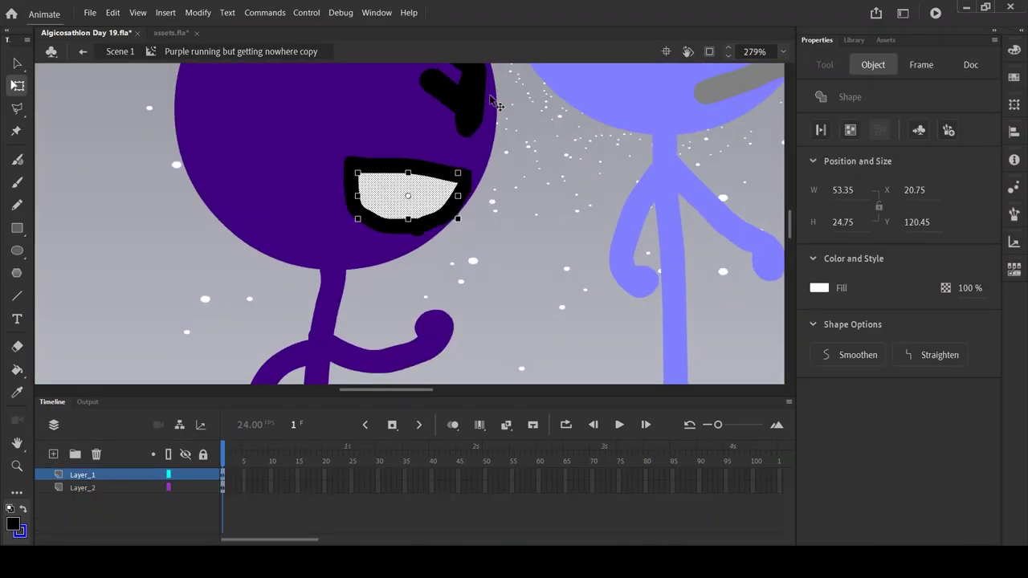
Paint a black line across the white of the purple figure's mouth with the Classic Brush.
key("ctrl+z")
key("ctrl+z")
key("ctrl+z")
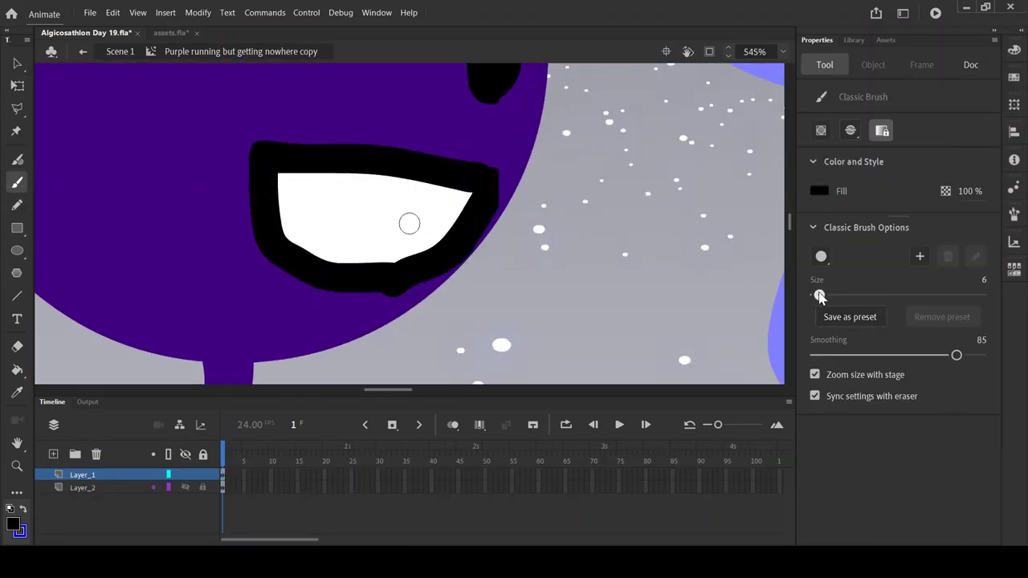
key("ctrl+z")
key("ctrl+z")
key("ctrl+z")
key("ctrl+z")
key("ctrl+z")
key("ctrl+z")
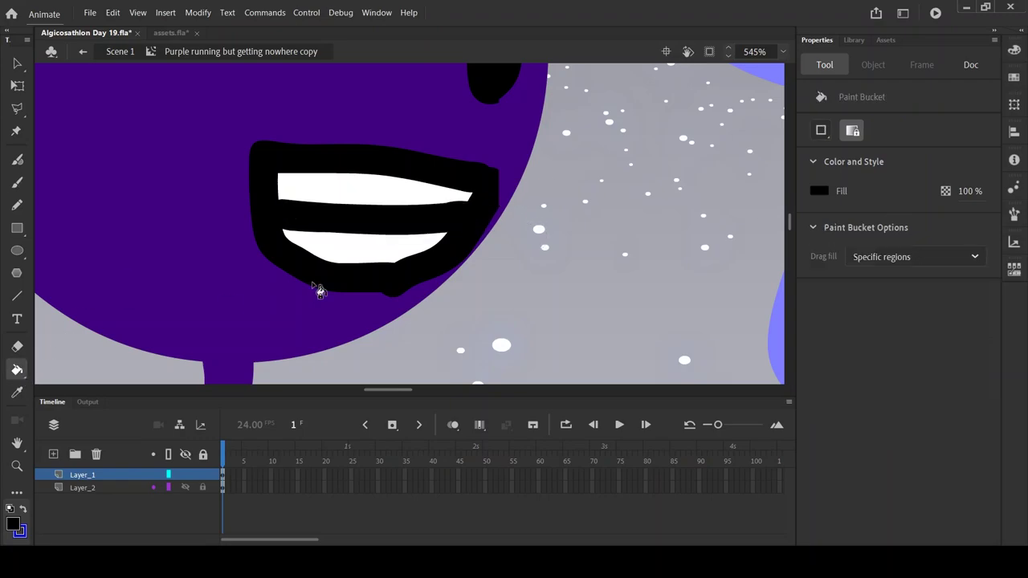
Return to Scene 1, save the document and go back to around frame 101 of the animation.
key("ctrl+z")
key("ctrl+z")
key("ctrl+z")
key("ctrl+z")
key("ctrl+z")
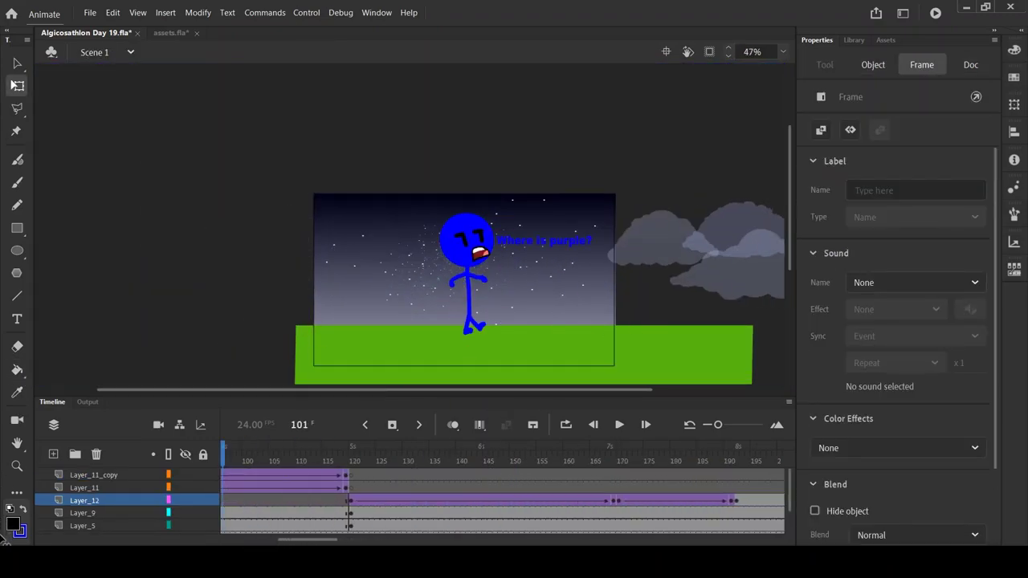
At frame 218 on Layer_9, add the purple text "Here, Blue." beside the purple figure's mouth.
key("ctrl+z")
key("ctrl+z")
key("ctrl+z")
key("ctrl+z")
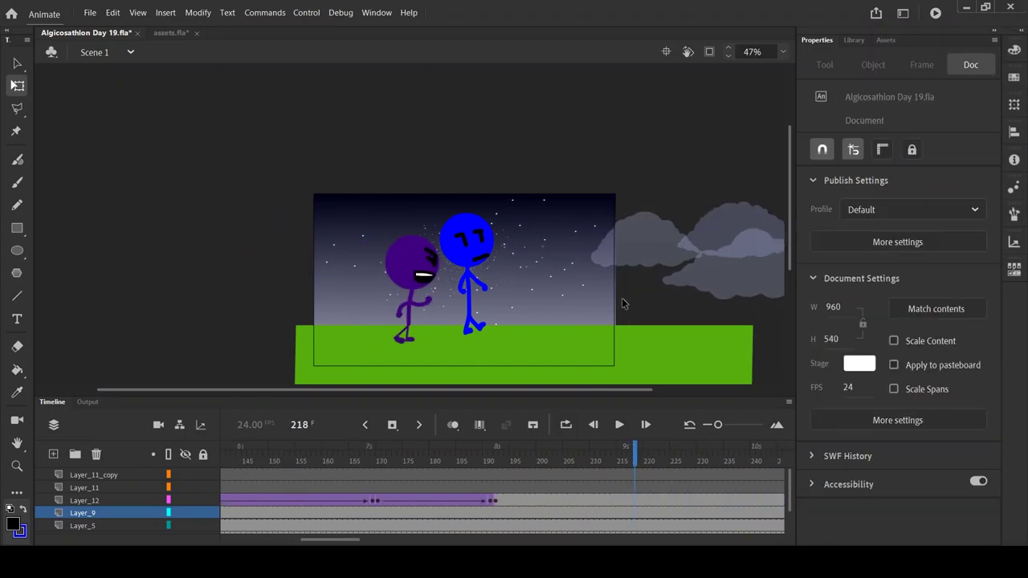
key("ctrl+z")
key("ctrl+z")
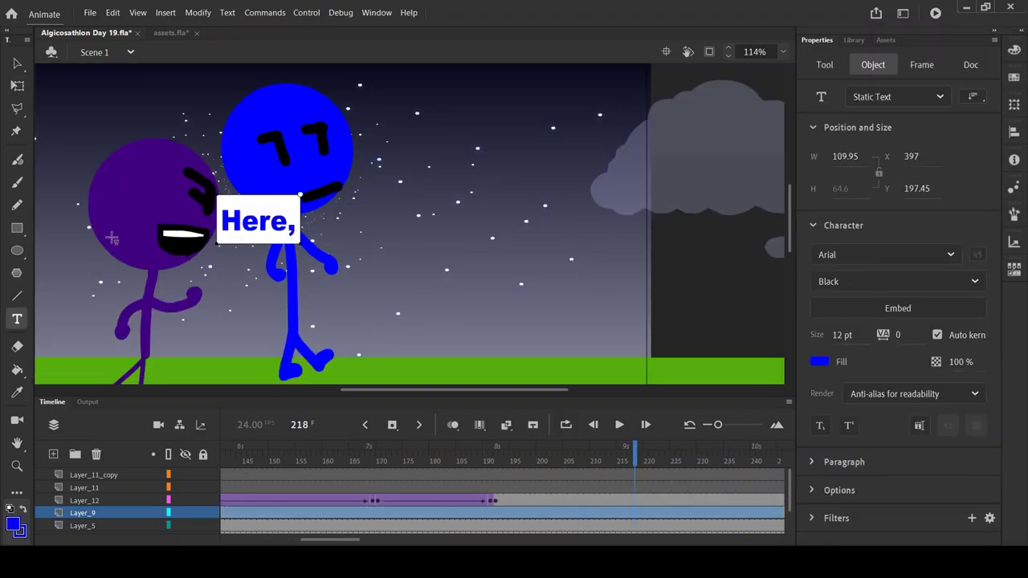
key("ctrl+z")
key("ctrl+z")
key("ctrl+z")
key("ctrl+z")
key("ctrl+z")
key("ctrl+z")
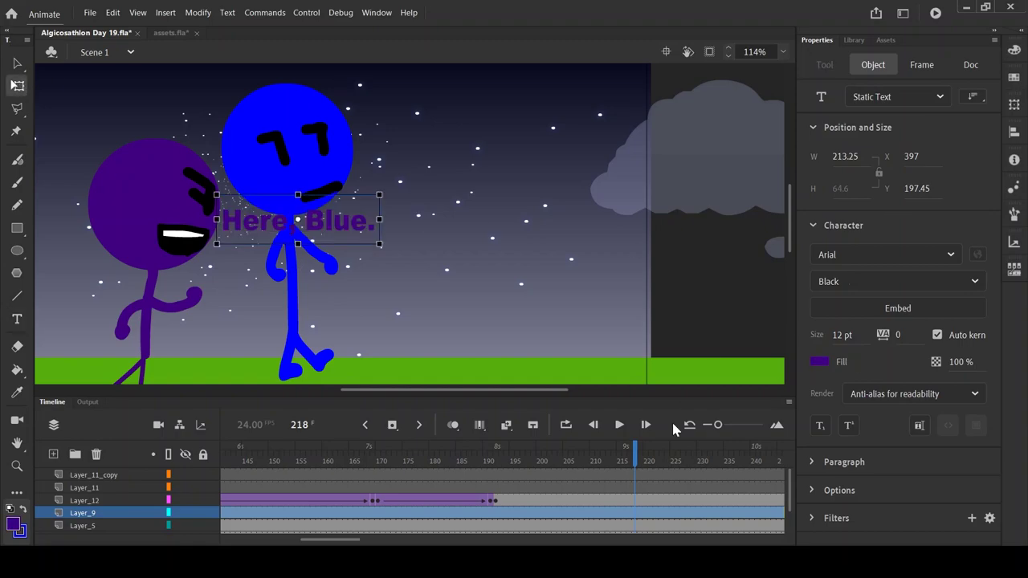
Move the "Here, Blue." text from Layer_9 to the section of Layer_12 that begins after the purple figure's run.
key("ctrl+z")
key("ctrl+z")
key("ctrl+z")
key("ctrl+z")
key("ctrl+z")
key("ctrl+z")
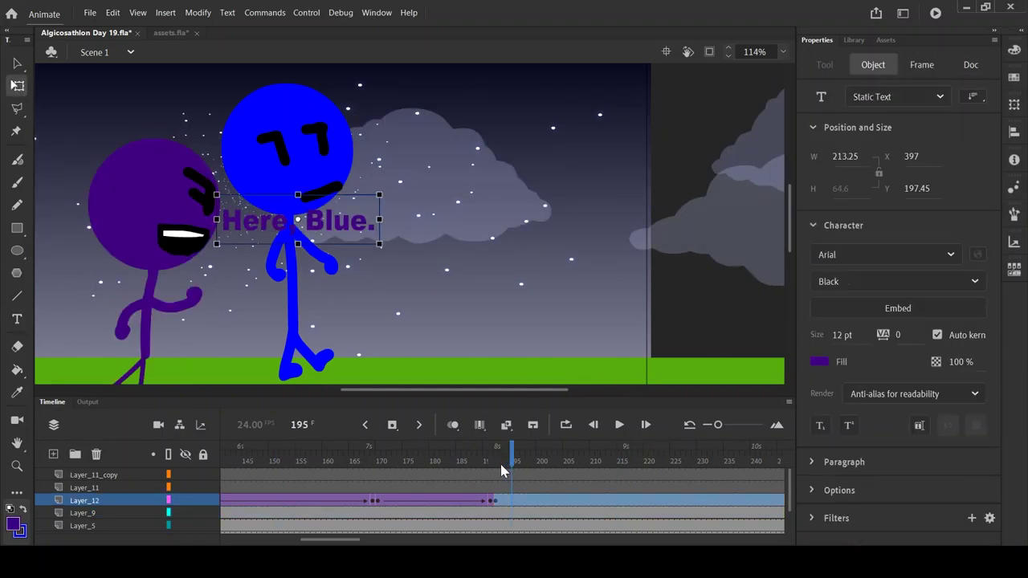
Insert keyframes on Layer_5 at frames 241 and 246.
left_click_drag(502, 470, 771, 454)
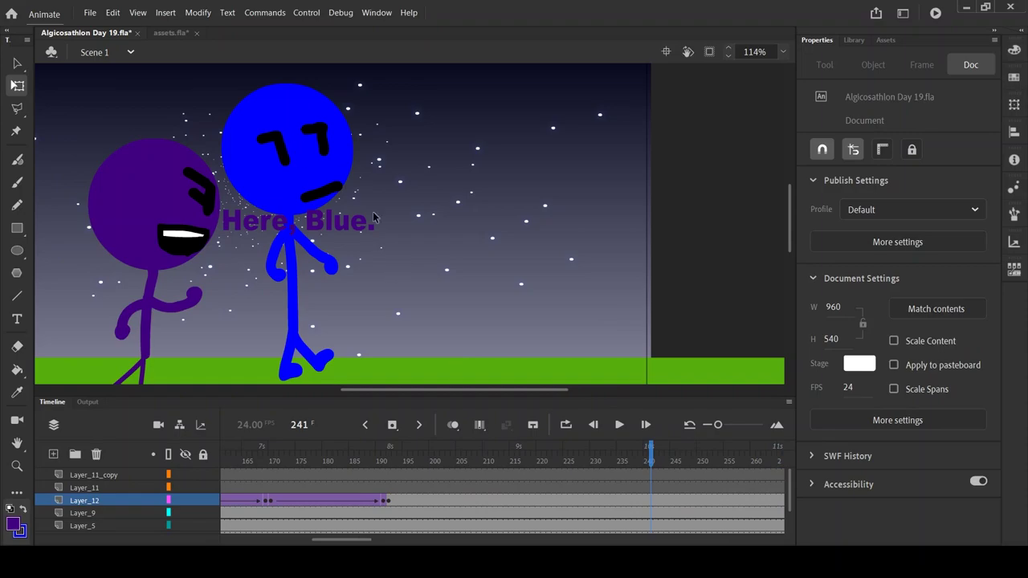
left_click(653, 525)
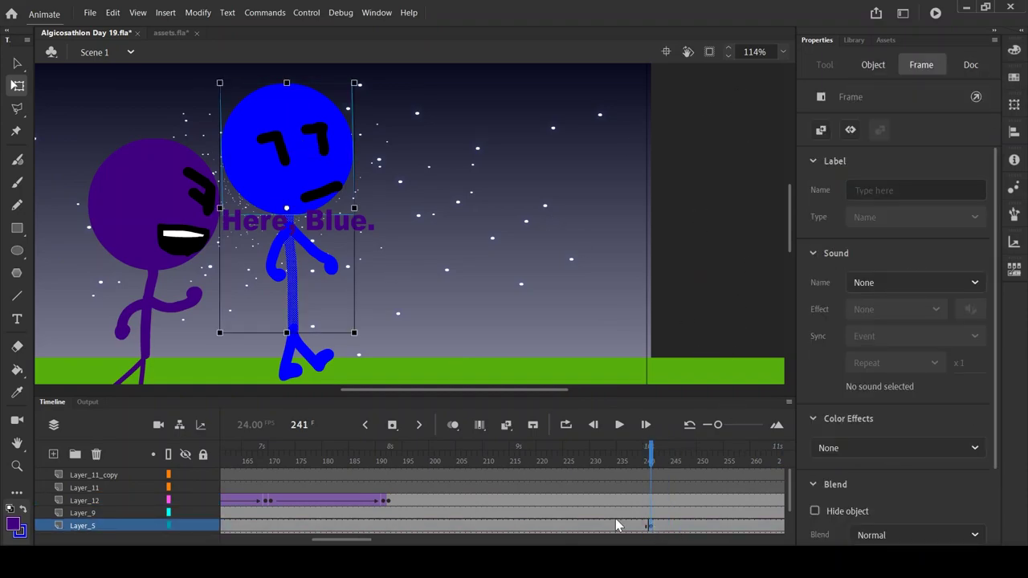
scroll(617, 525, "right", 5)
left_click(519, 530)
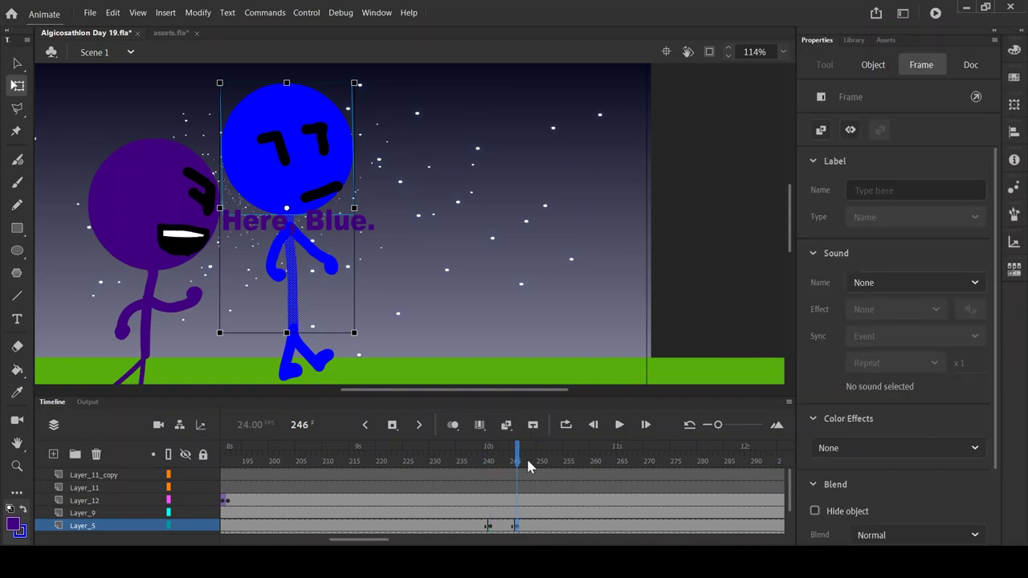
Insert a keyframe on Layer_12 at frame 241 and remove the "Here, Blue." text from that point on.
left_click(518, 500)
left_click(491, 503)
left_click(486, 462)
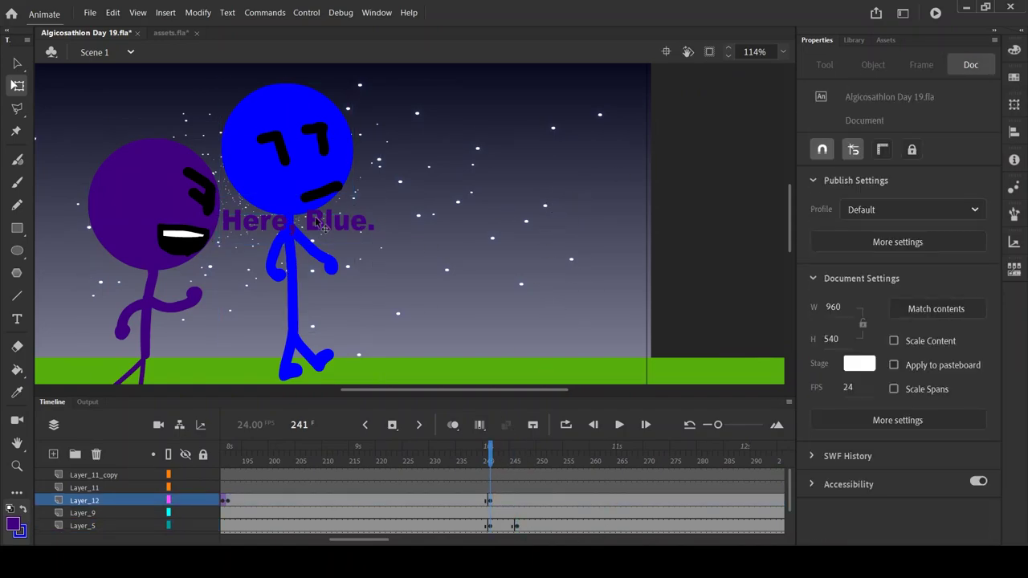
left_click_drag(498, 462, 543, 359)
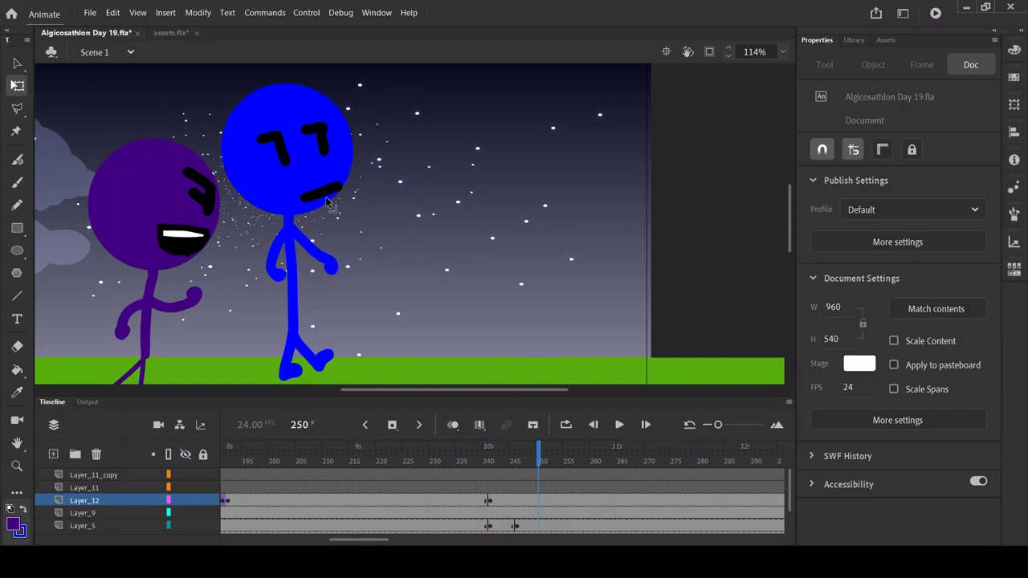
Return from frame 250 to frame 246 and insert a keyframe there on Layer_12.
scroll(314, 179, "up", 5)
left_click(314, 178)
left_click(526, 296)
key("comma")
key("comma")
key("comma")
key("comma")
key("comma")
key("comma")
key("comma")
key("comma")
left_click(498, 525)
left_click(517, 500)
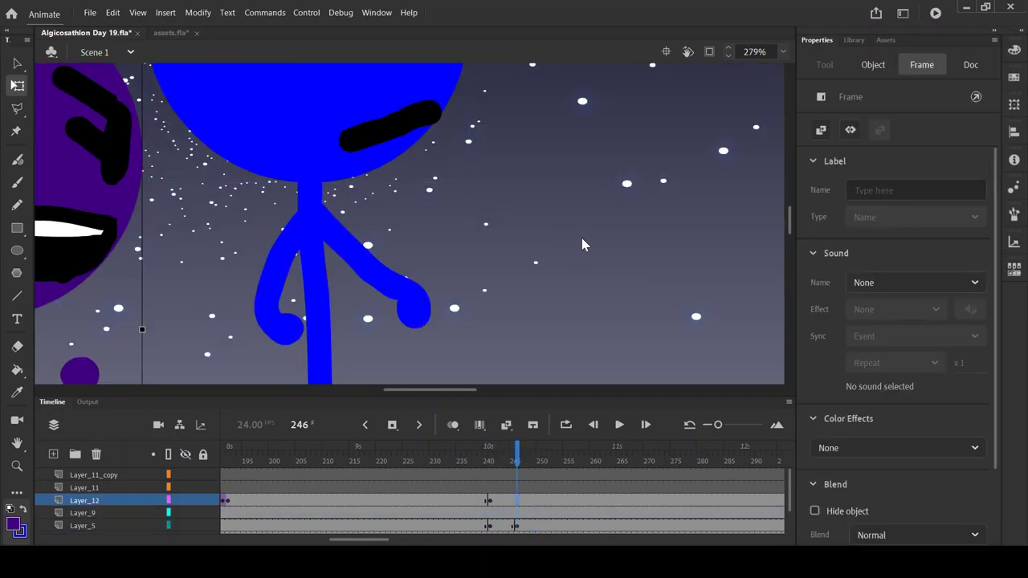
Insert keyframes for the blue figure's face on Layer_9 at frames 241 and 246.
scroll(443, 230, "up", 2)
left_click(459, 333)
scroll(459, 333, "up", 2)
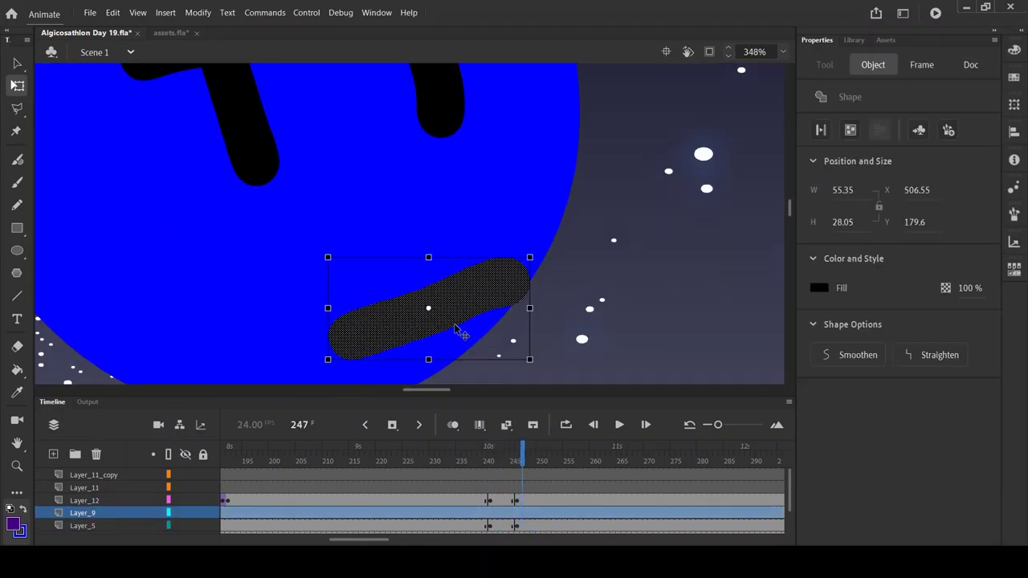
key("comma")
left_click(487, 512)
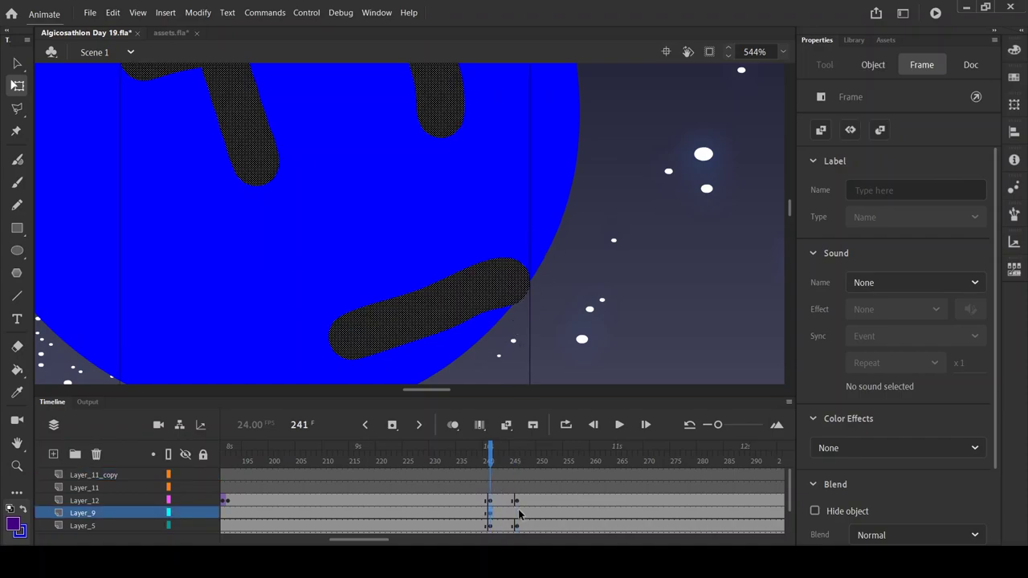
left_click(478, 474)
scroll(551, 206, "down", 2)
left_click(500, 501)
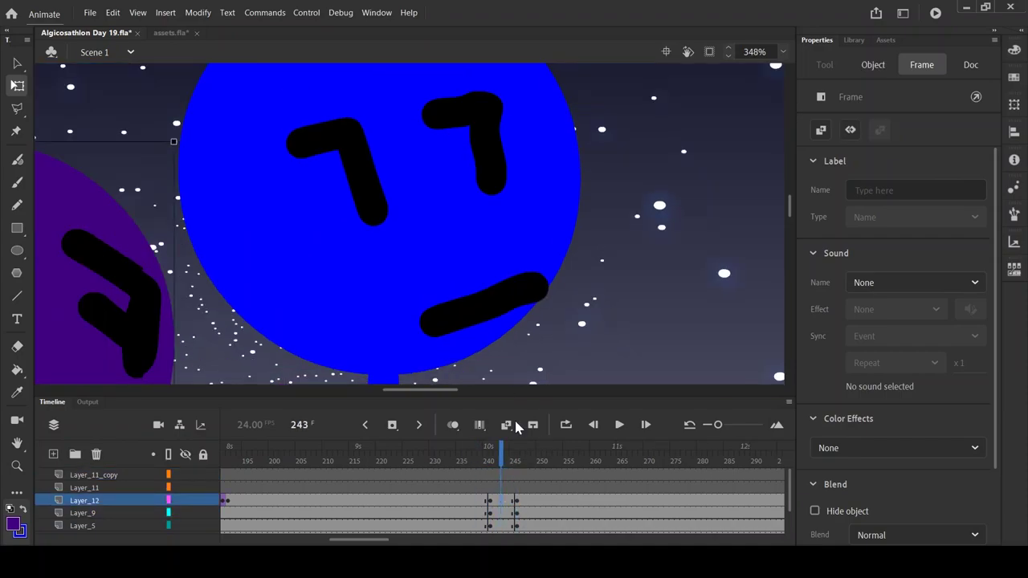
Delete the blue figure's closed mouth in the Layer_9 section from frame 246 and turn on onion skinning.
scroll(537, 306, "down", 3)
left_click_drag(480, 506, 527, 501)
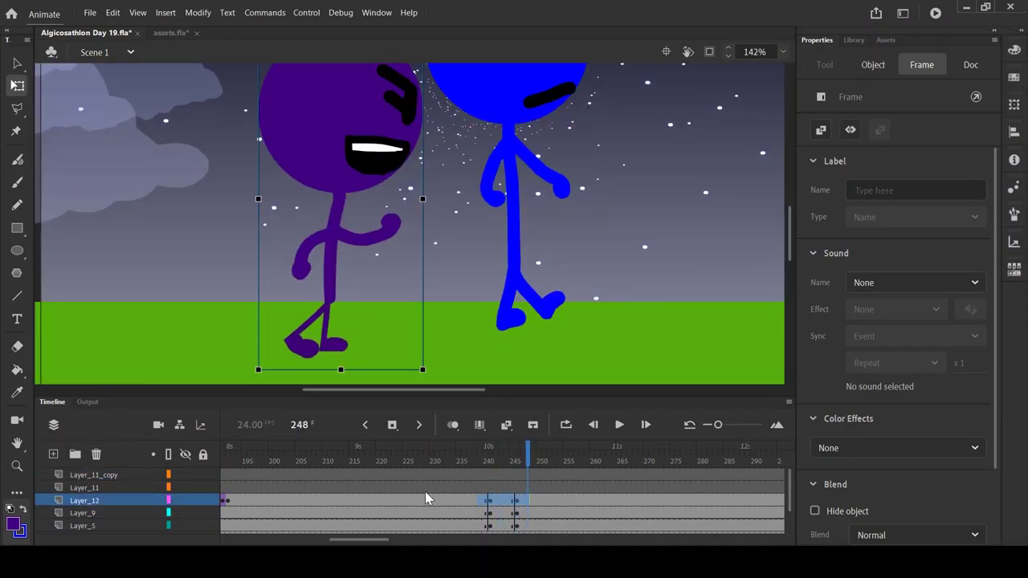
left_click(501, 512)
scroll(498, 330, "down", 1)
scroll(498, 329, "up", 4)
key("period")
key("period")
key("period")
key("period")
key("period")
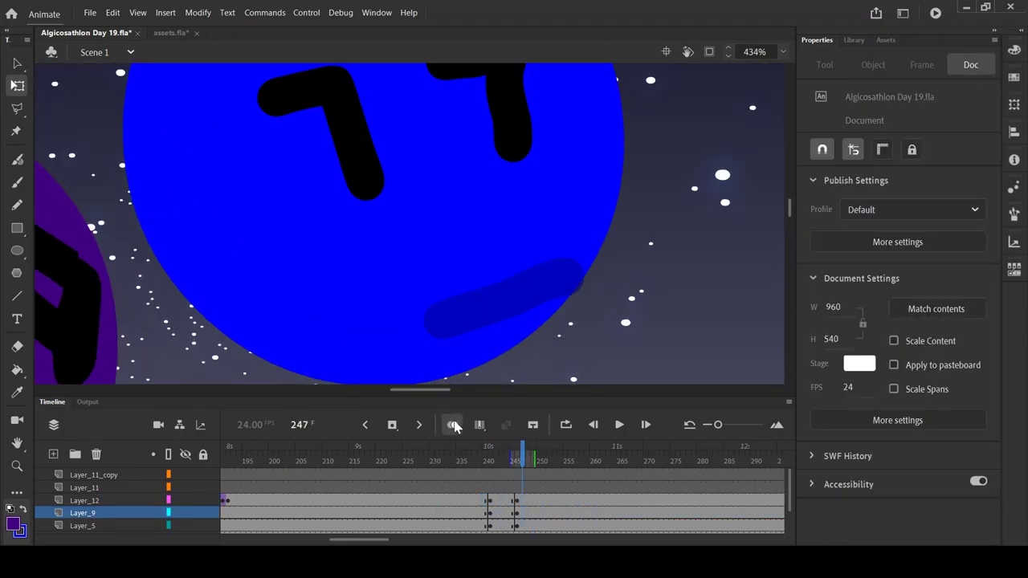
Paint a wide open mouth outline on the blue figure with the black Classic Brush at size 13 and fill it dark red.
key("b")
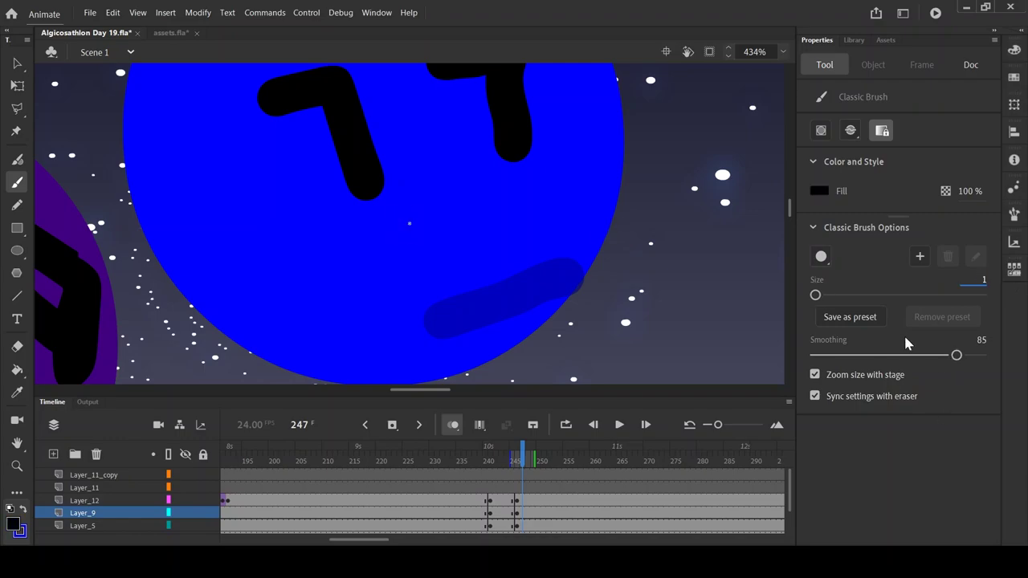
mouse_move(550, 198)
left_mouse_down()
mouse_move(427, 202)
mouse_move(550, 196)
left_mouse_up()
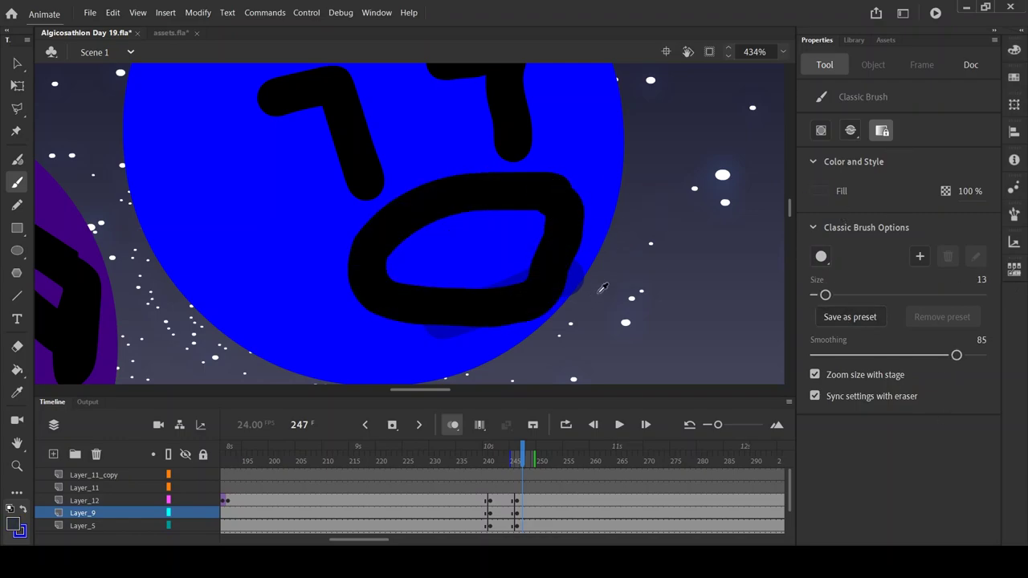
left_click(592, 294, "alt")
scroll(441, 257, "down", 5)
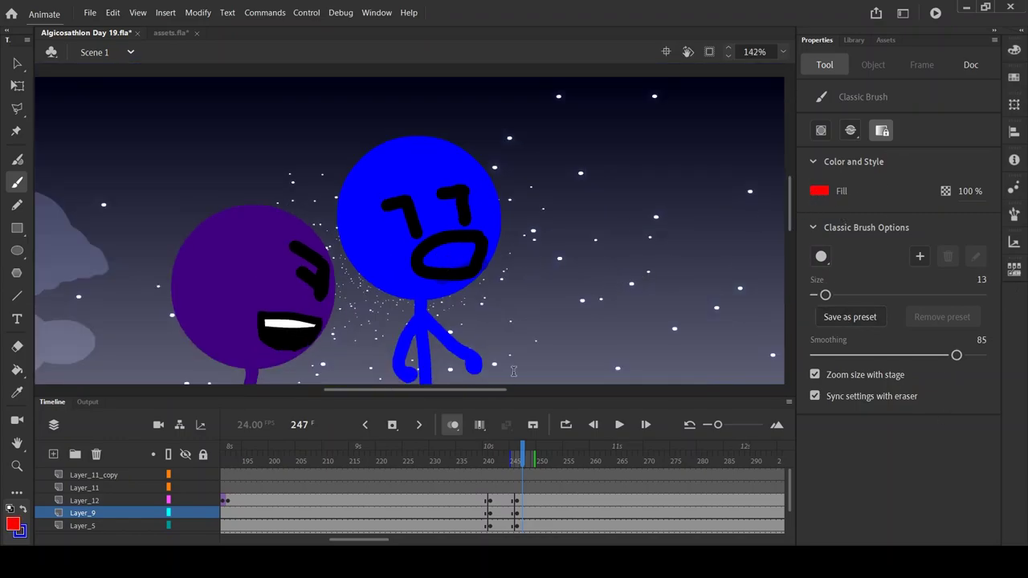
scroll(456, 205, "up", 4)
key("k")
left_click(470, 332)
key("q")
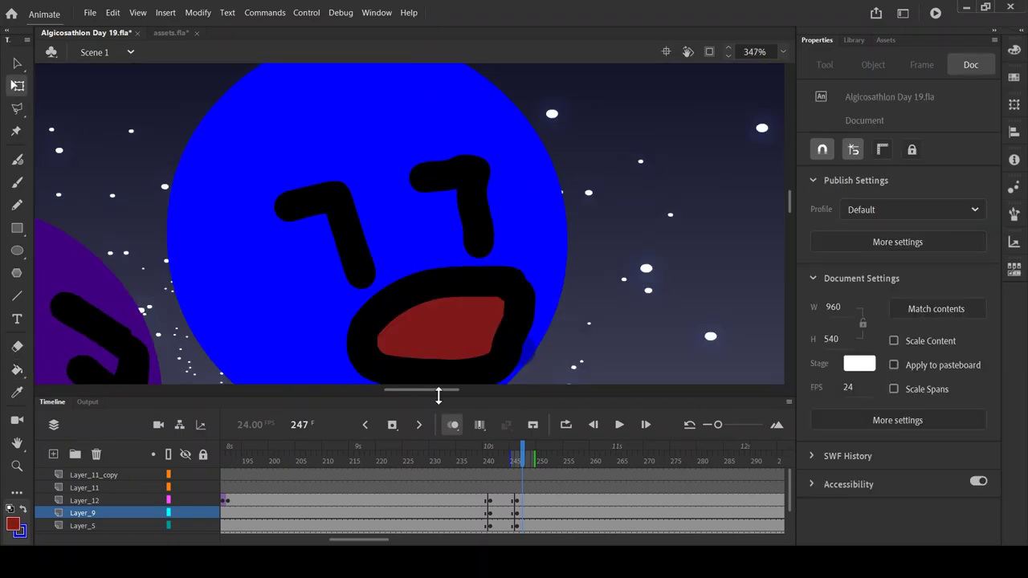
Insert keyframes on Layer_12, Layer_9 and Layer_5 at frame 313.
scroll(530, 249, "down", 8)
left_click_drag(588, 448, 751, 502)
left_click(740, 520)
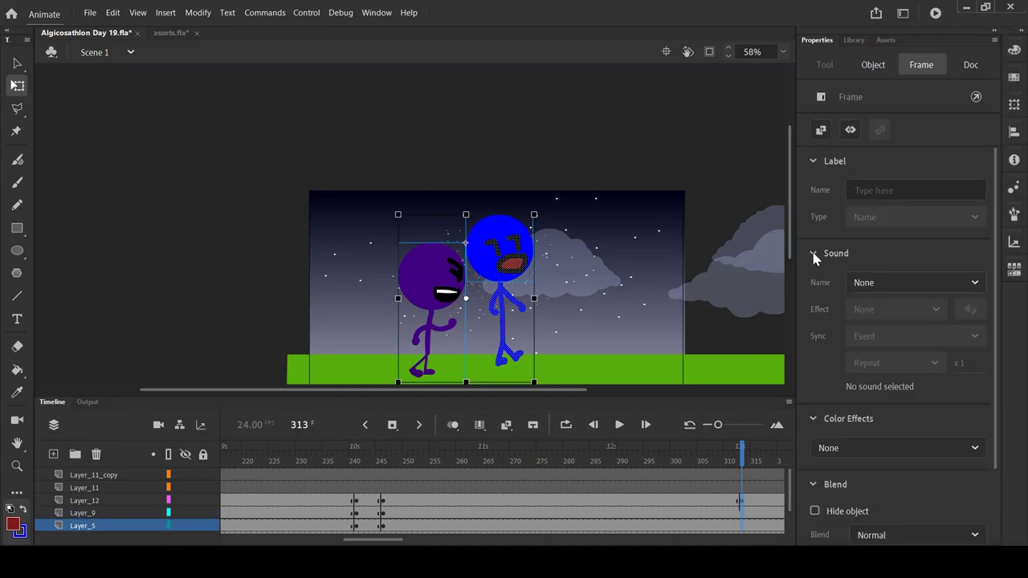
Copy the "Here, Blue." text from frame 234 to frame 251 and place it beside the blue figure's mouth.
left_click_drag(740, 447, 533, 447)
left_click(525, 290)
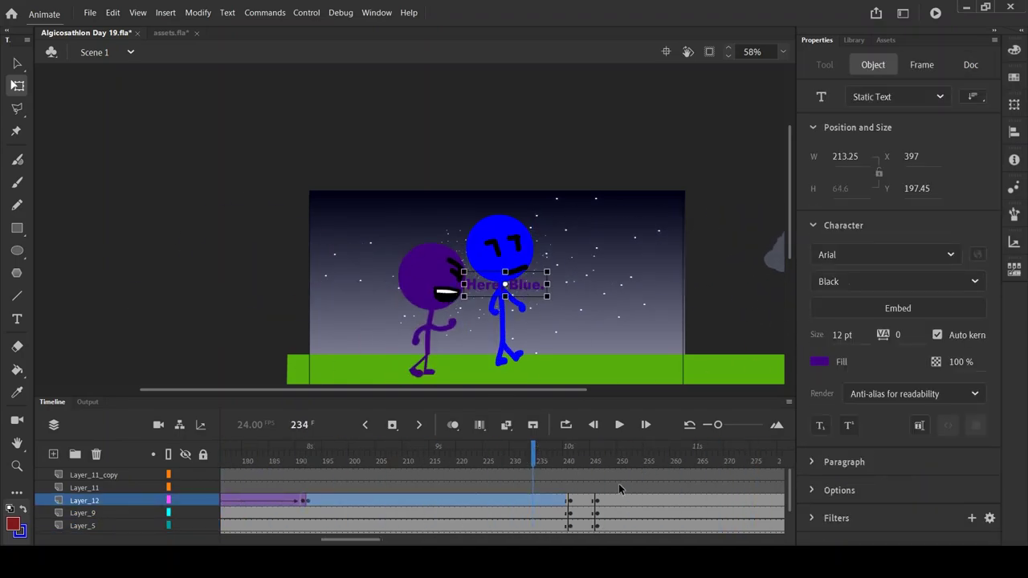
left_click(621, 489)
scroll(389, 287, "up", 2)
left_click(389, 290)
Rewrite the copied text as "So, there is going to be a debut, so, I think we should ally for the 19th event" and colour it blue.
double_click(634, 333)
key("ctrl+a")
type("So, there is going")
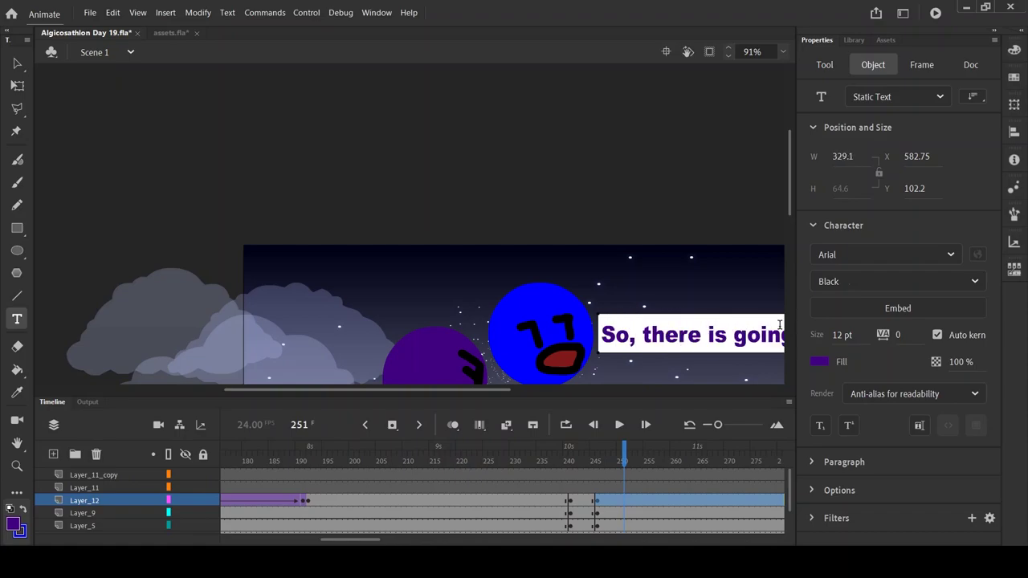
scroll(539, 268, "down", 3)
scroll(457, 161, "up", 2)
type("to be a debut, so,")
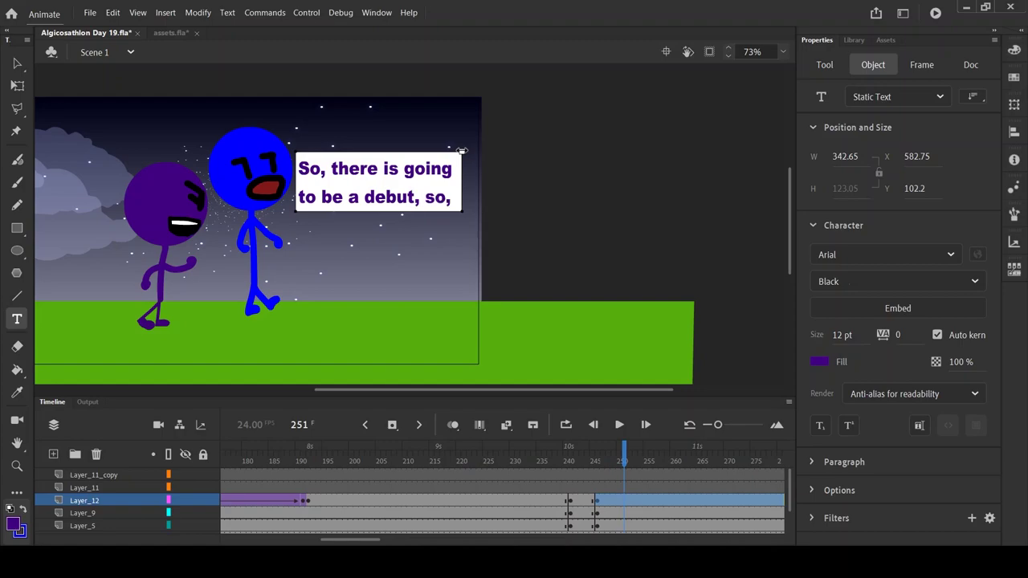
type(" I think we should ally for")
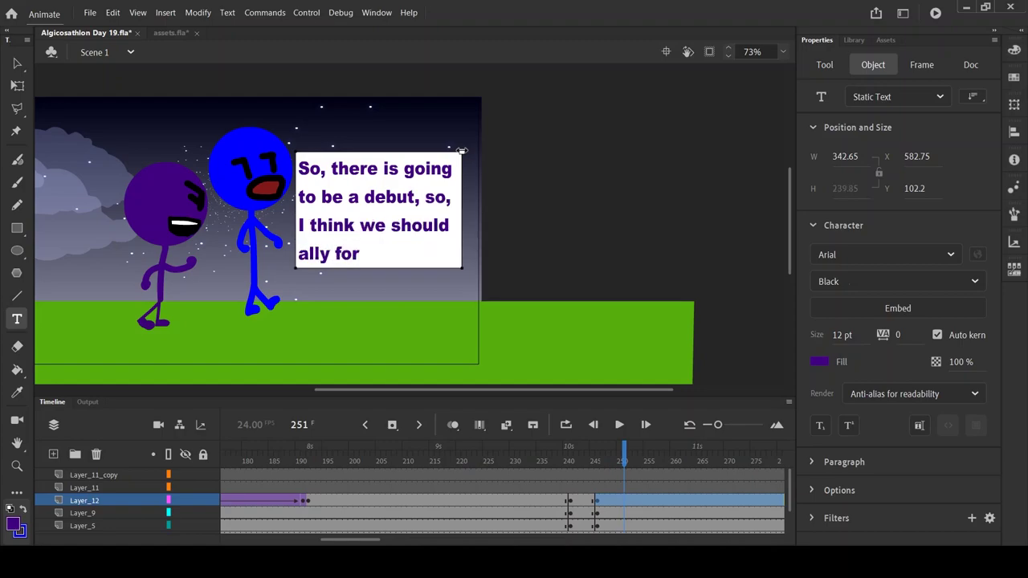
type(" the 19th event")
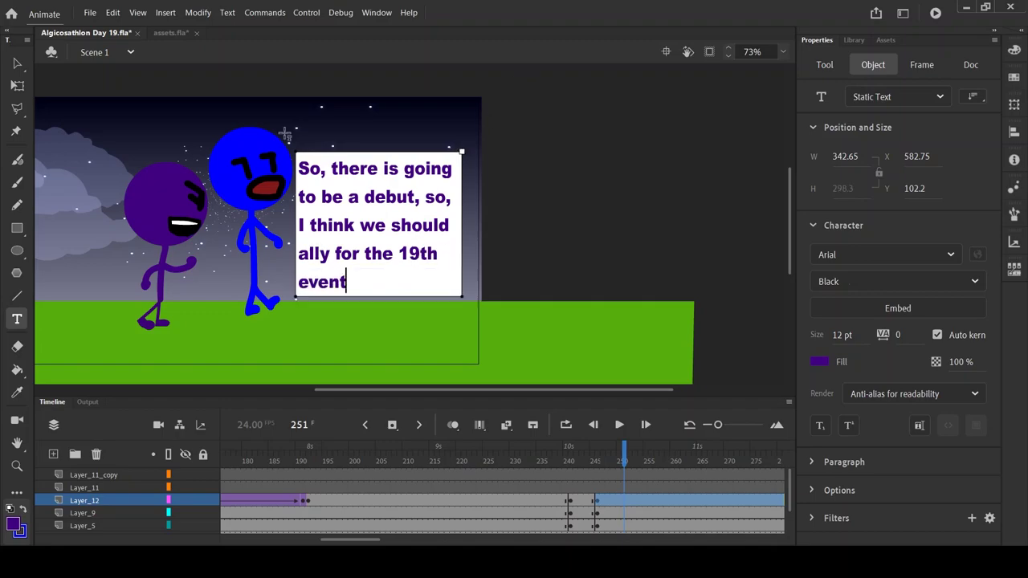
key("ctrl+a")
key("q")
Stretch the blue figure's speech section on Layer_12, Layer_9 and Layer_5 from frame 246 to about frame 380.
left_click_drag(622, 460, 687, 525)
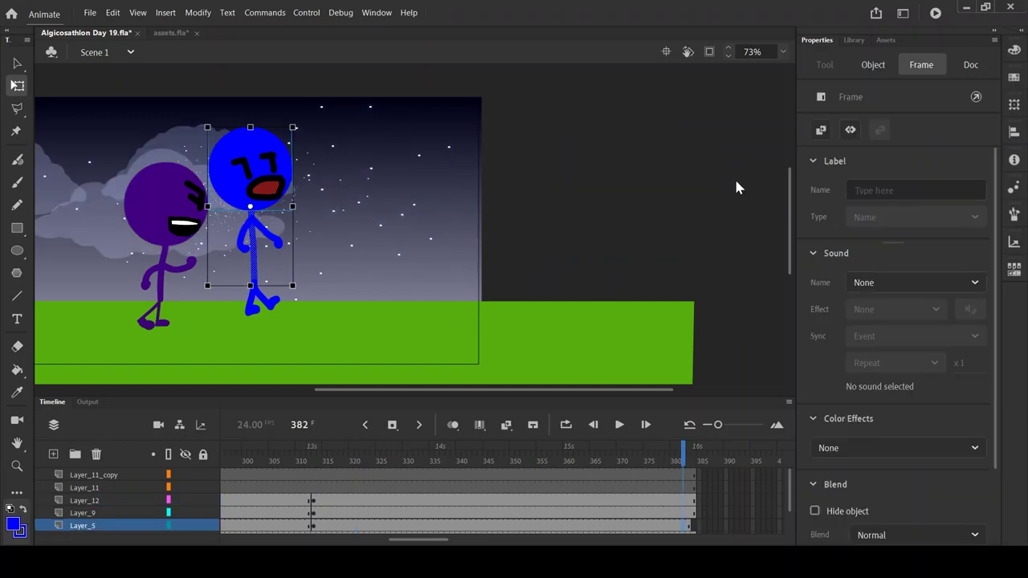
left_click_drag(313, 473, 399, 522)
scroll(401, 498, "up", 2)
left_click_drag(604, 518, 252, 493)
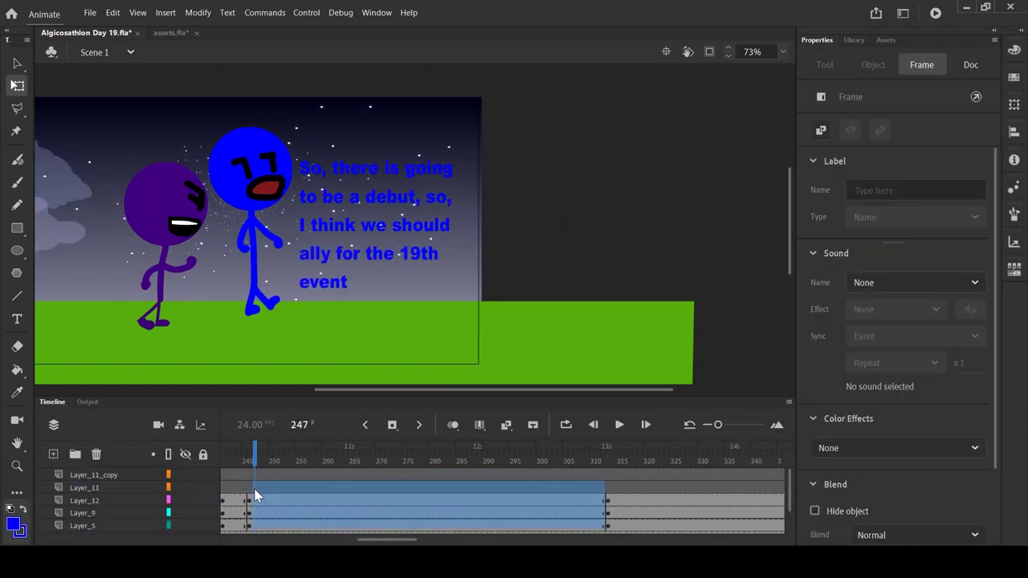
left_click_drag(606, 520, 631, 519)
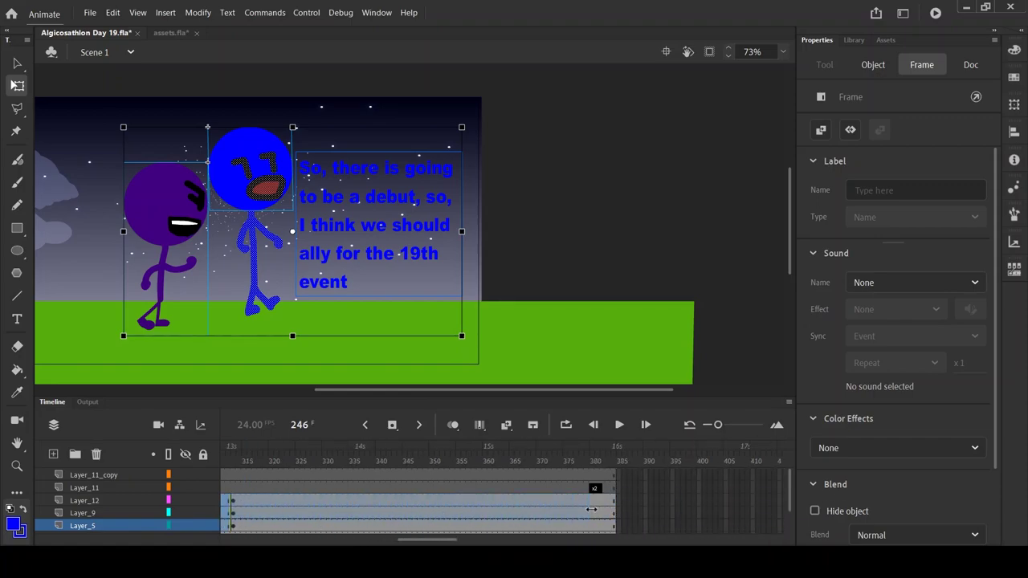
Extend Layer_1, Clouds and Sky to the last frame of the figure layers, at about frame 450.
left_click_drag(353, 448, 651, 417)
left_click(348, 216)
left_click(624, 526)
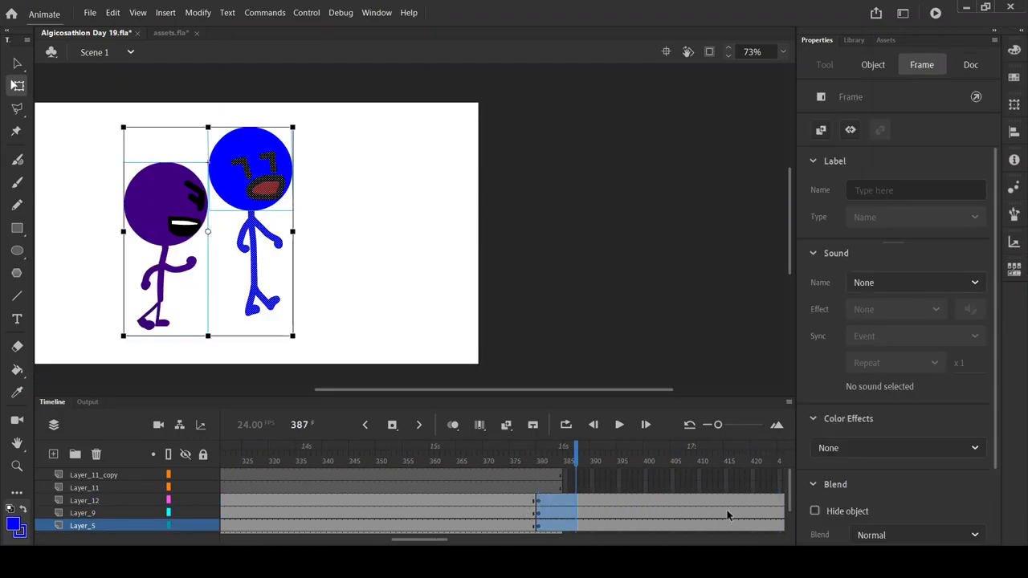
scroll(706, 502, "down", 2)
left_click(677, 503)
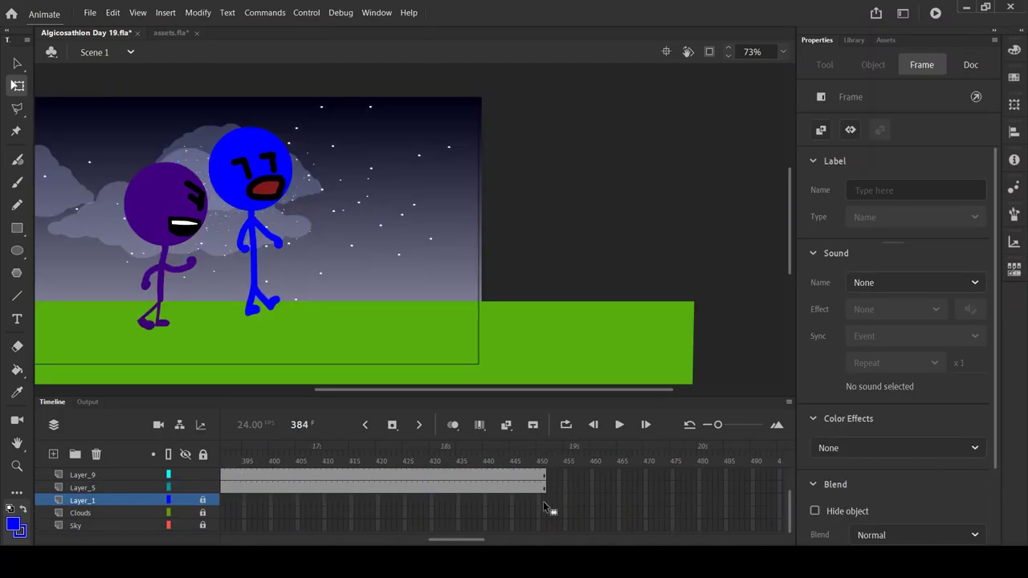
left_click(543, 501, "shift")
Copy the blue speech text into the Layer_12 section that starts at about frame 380.
mouse_move(537, 454)
left_mouse_down()
mouse_move(482, 454)
mouse_move(535, 454)
left_mouse_up()
left_click(412, 227)
left_click(557, 475)
left_click(367, 227)
left_click_drag(367, 227, 395, 228)
left_click(270, 454)
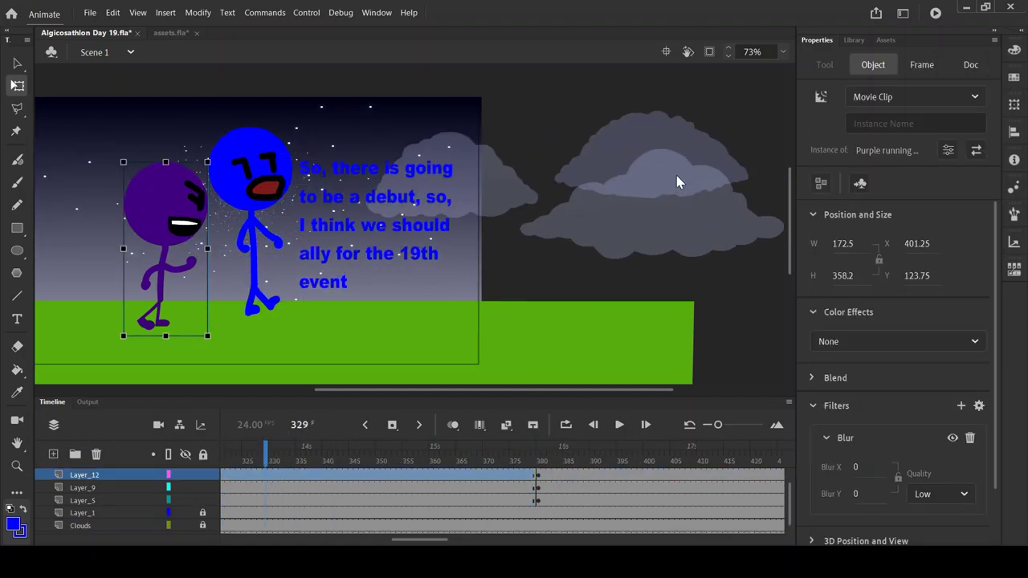
scroll(225, 274, "up", 3)
left_click(623, 454)
At frame 396, delete the red inside and the black outline of the blue figure's open mouth.
left_click(330, 170)
scroll(330, 170, "up", 8)
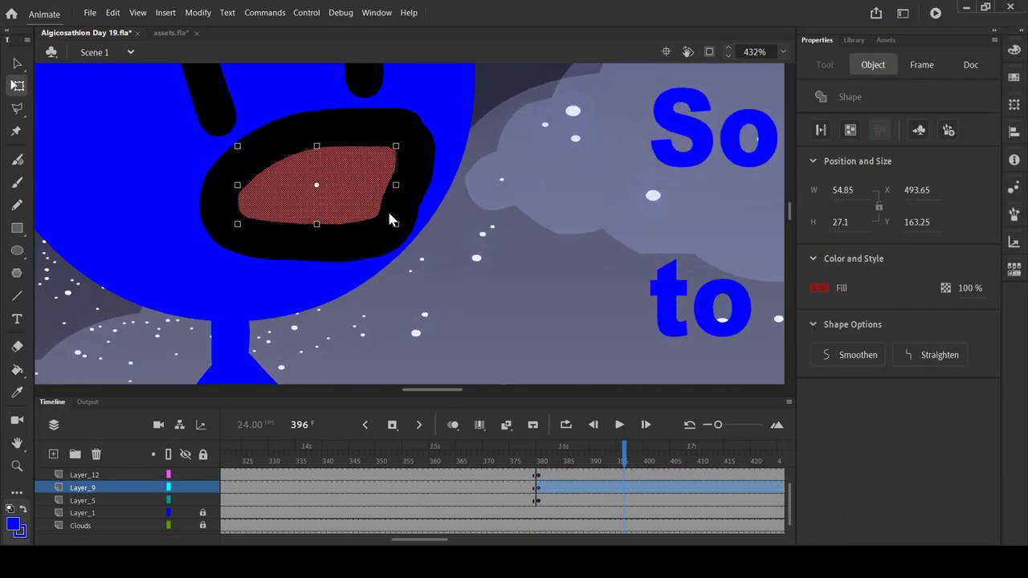
key("Delete")
left_click(422, 136)
key("Delete")
Paint a wavy black frown on the blue figure with the Classic Brush at size 13.
key("b")
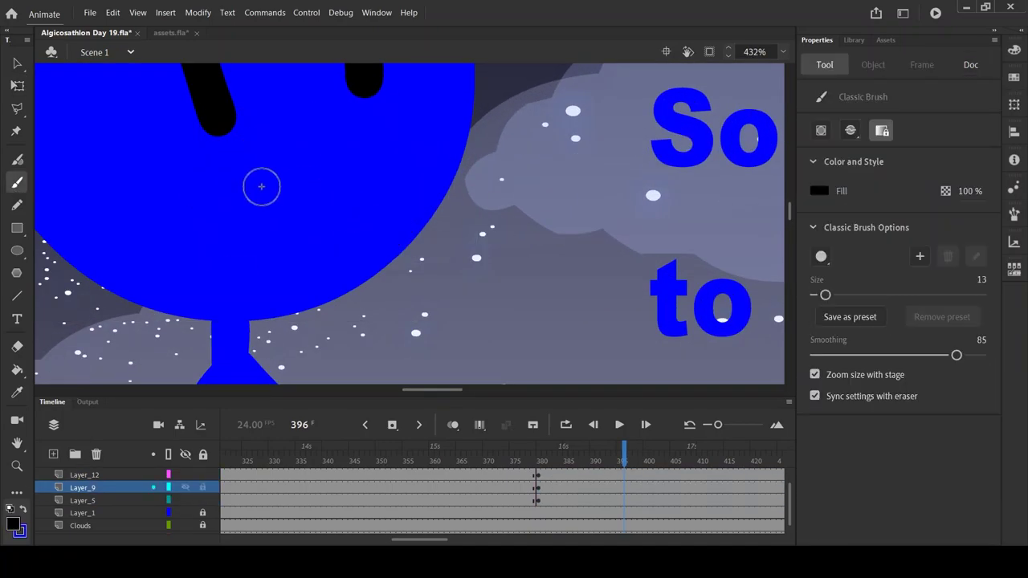
left_click_drag(262, 186, 329, 223)
key("ctrl+z")
left_click_drag(234, 166, 343, 256)
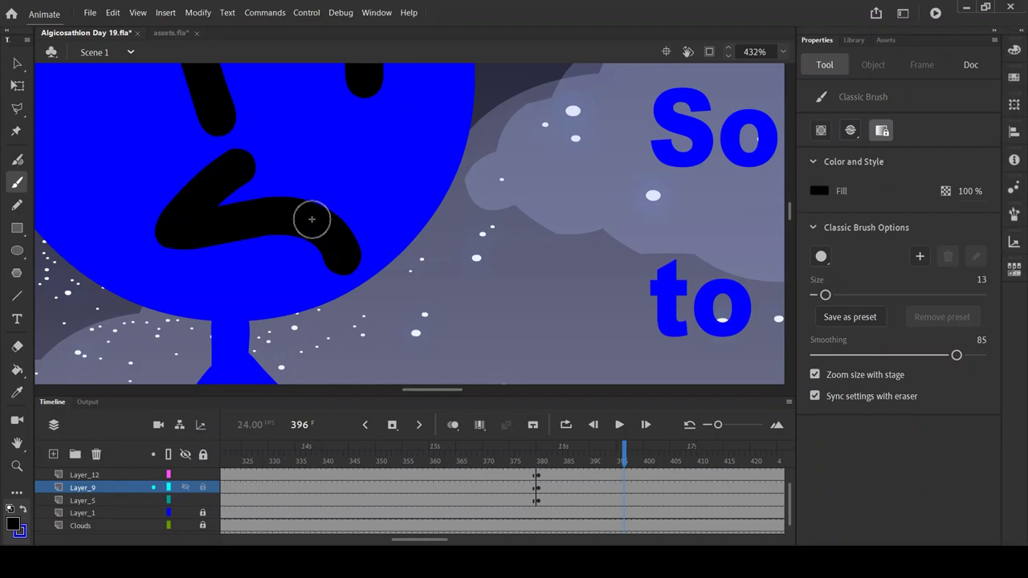
scroll(288, 274, "down", 5)
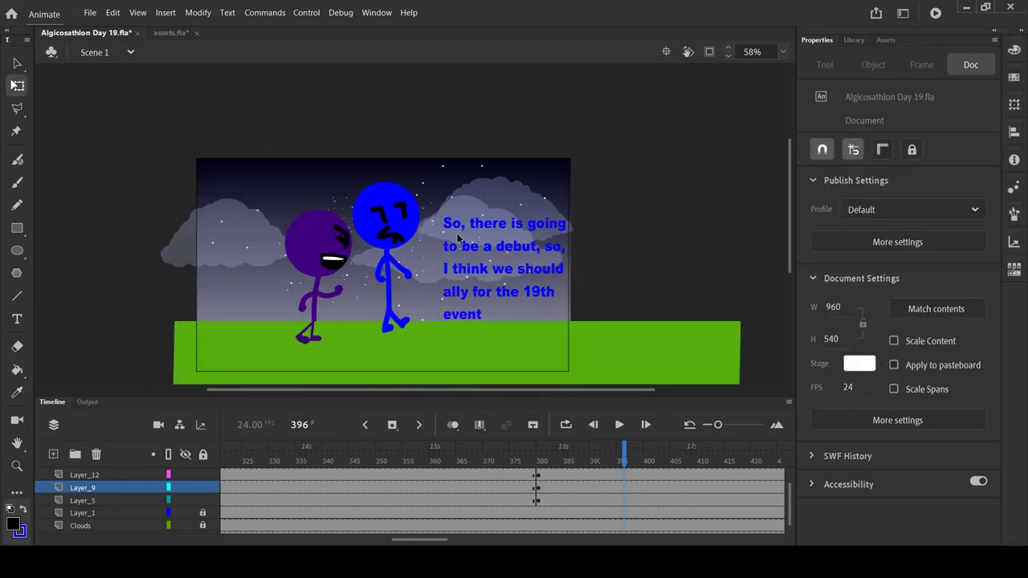
Move the copied text closer to the purple figure, colour it purple and rewrite it as "Sounds good to me".
left_click(429, 257)
key("ctrl+a")
key("Escape")
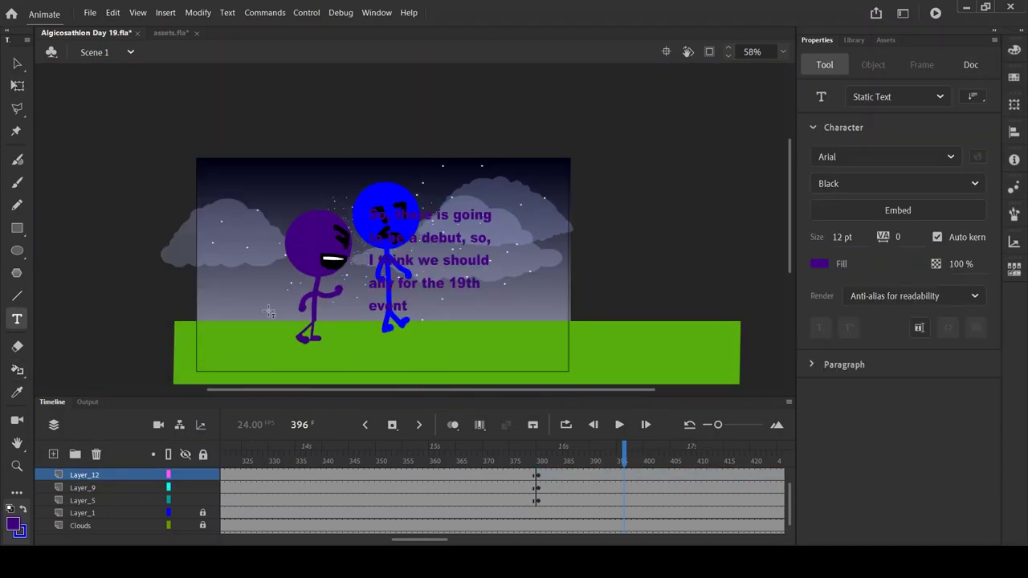
left_click(388, 233)
key("ctrl+a")
type("Sounds good to me")
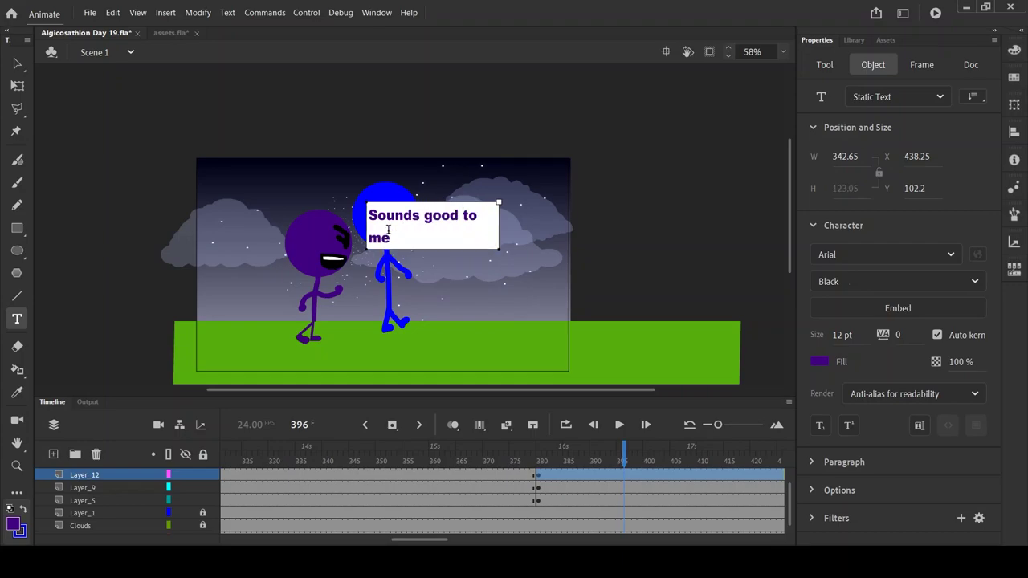
Inspect the purple figure's movie clip, return to Scene 1 and select the figure at frame 366.
left_click(680, 447)
left_click(318, 265)
double_click(318, 265)
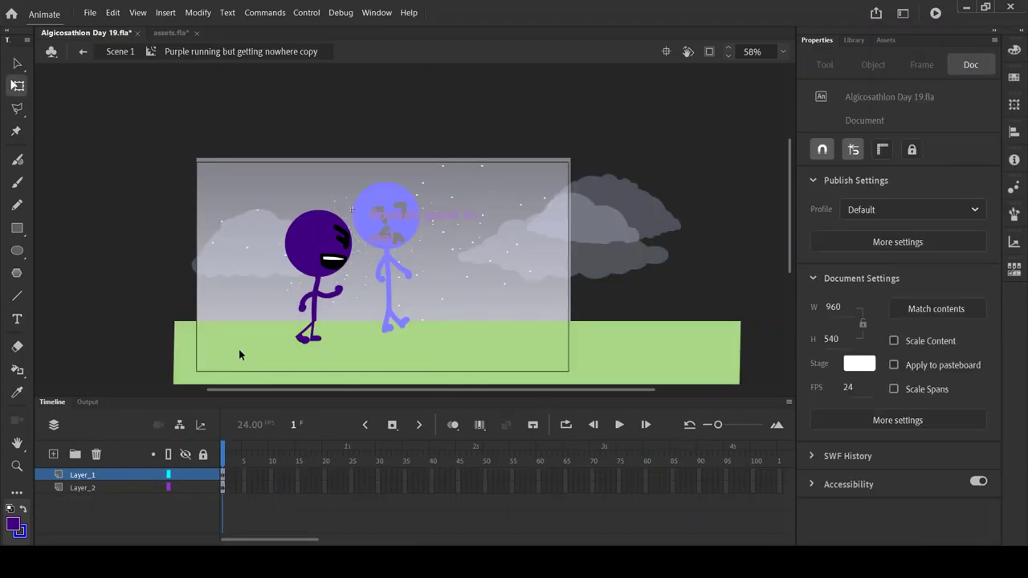
key("ctrl+e")
left_click(290, 446)
double_click(318, 265)
double_click(181, 328)
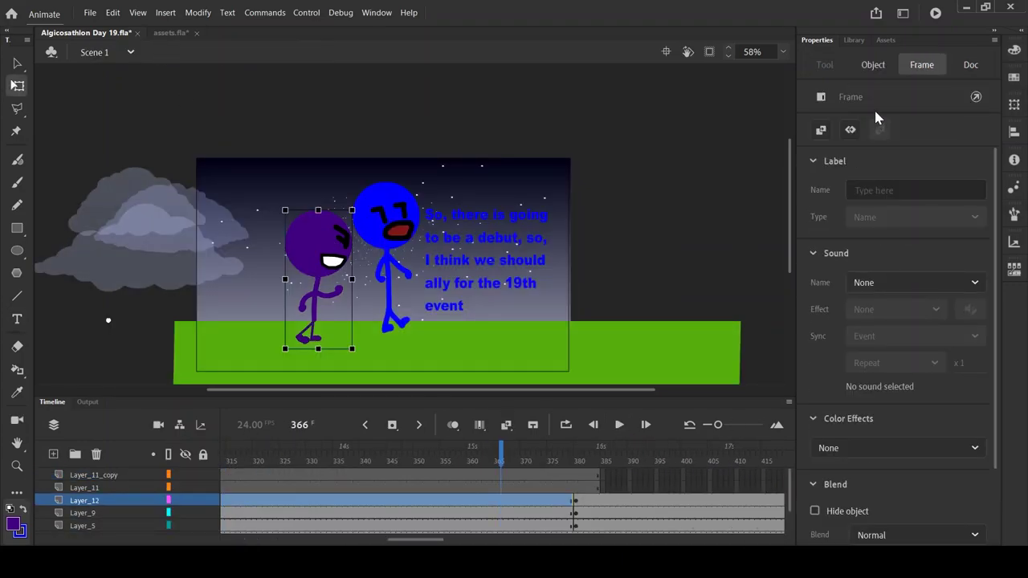
Change the symbol type of the purple figure's instance at frame 366 and in an earlier section, and go to frame 451.
left_click(914, 97)
left_click(883, 145)
left_click_drag(598, 459, 443, 460)
left_click(317, 265)
left_click(915, 97)
left_click(884, 145)
left_click_drag(222, 460, 500, 460)
left_click(219, 191)
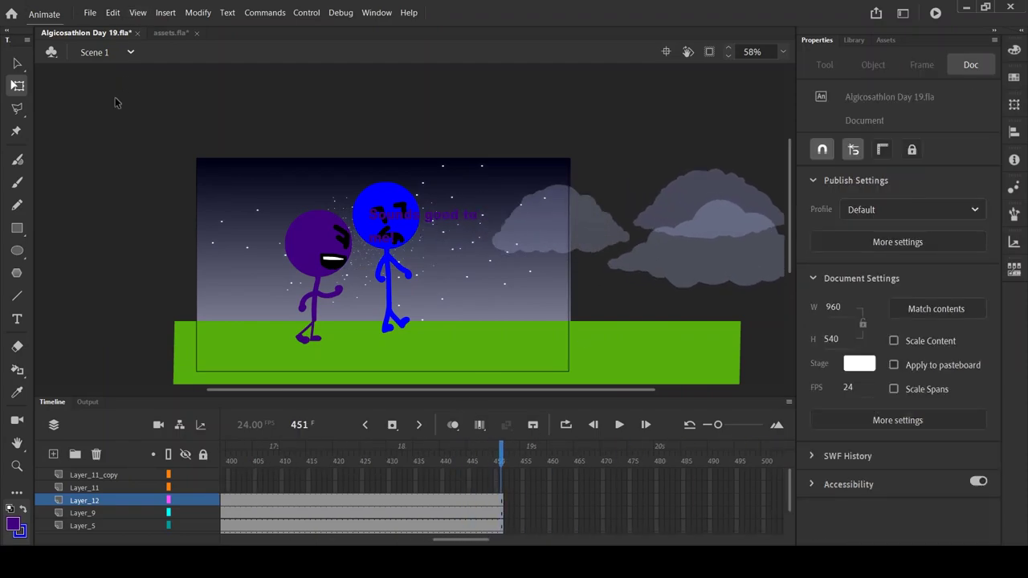